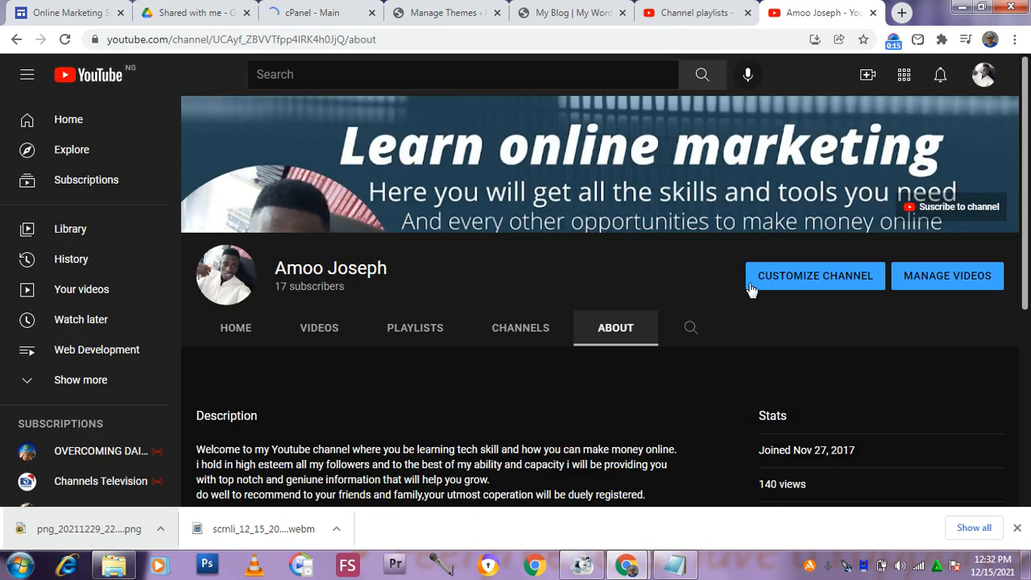
scroll(741, 288, down, 4)
scroll(389, 318, up, 3)
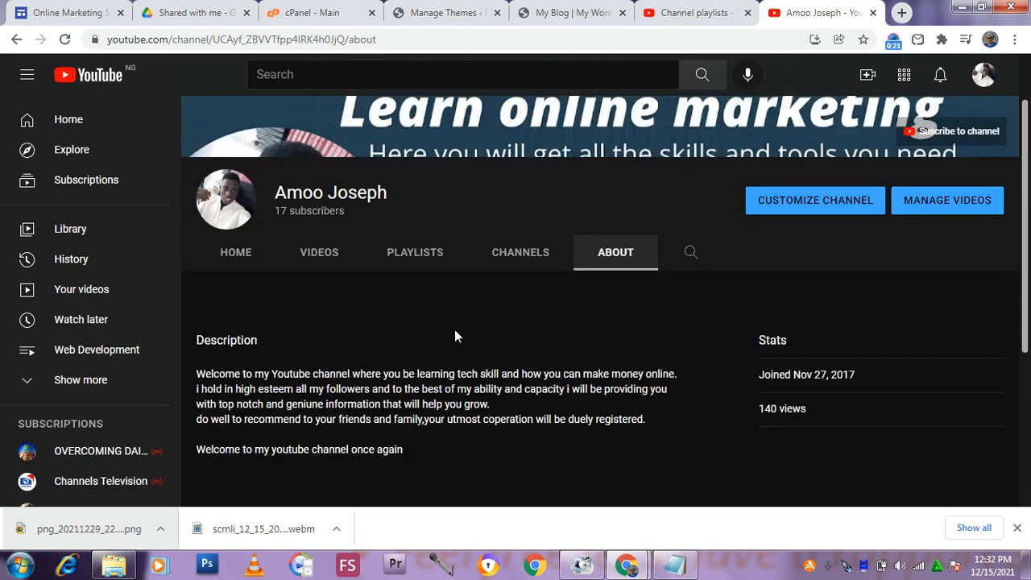
scroll(387, 266, up, 1)
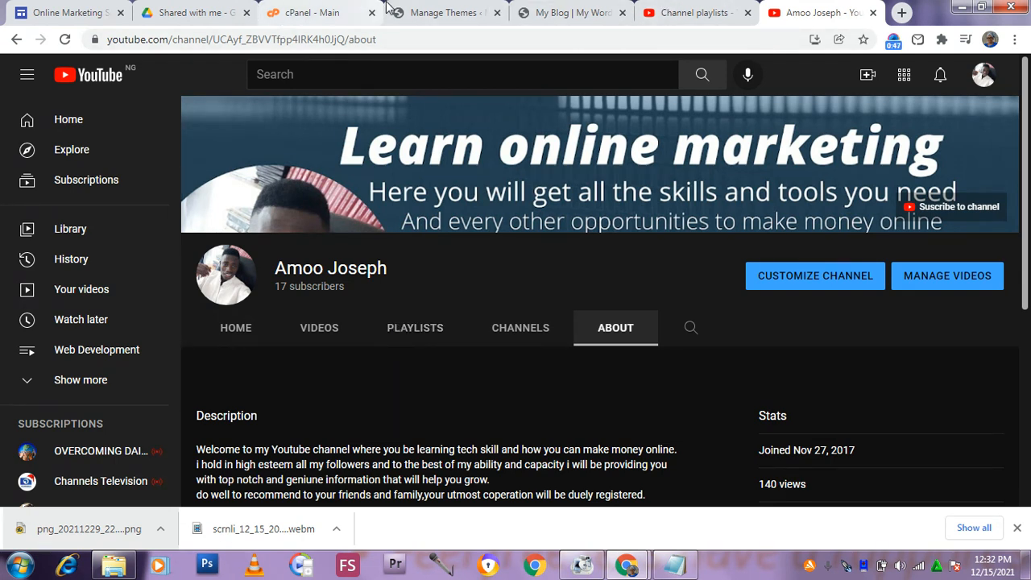
Switch to the cPanel main page and close the Manage Themes and My Blog pages.
click(532, 10)
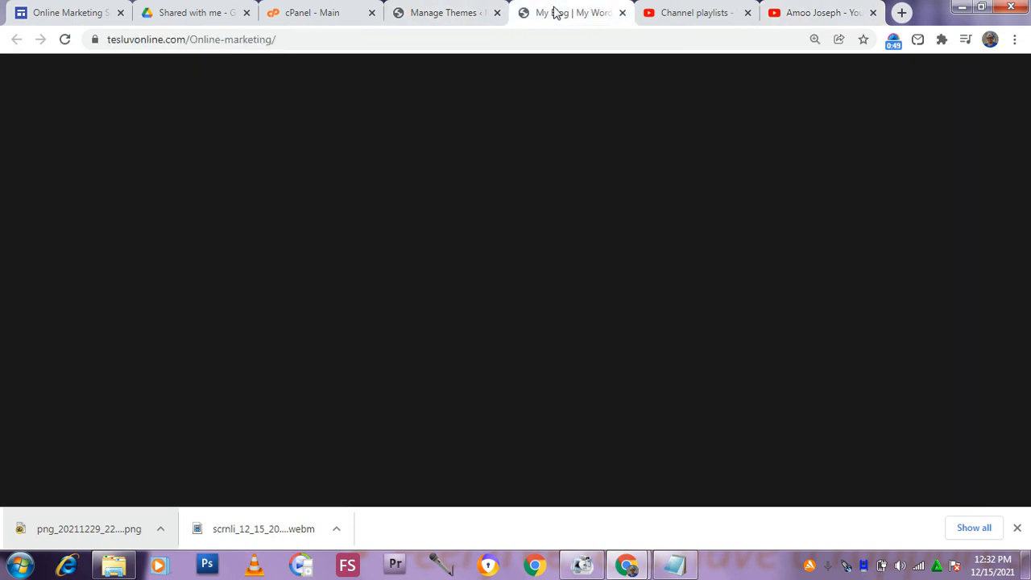
click(309, 13)
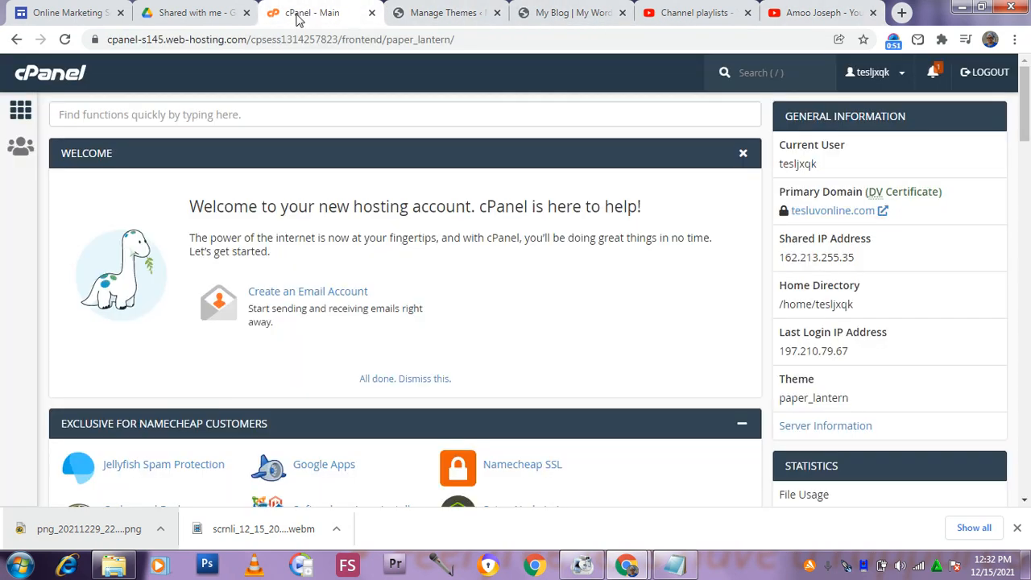
scroll(317, 318, down, 10)
scroll(337, 296, down, 15)
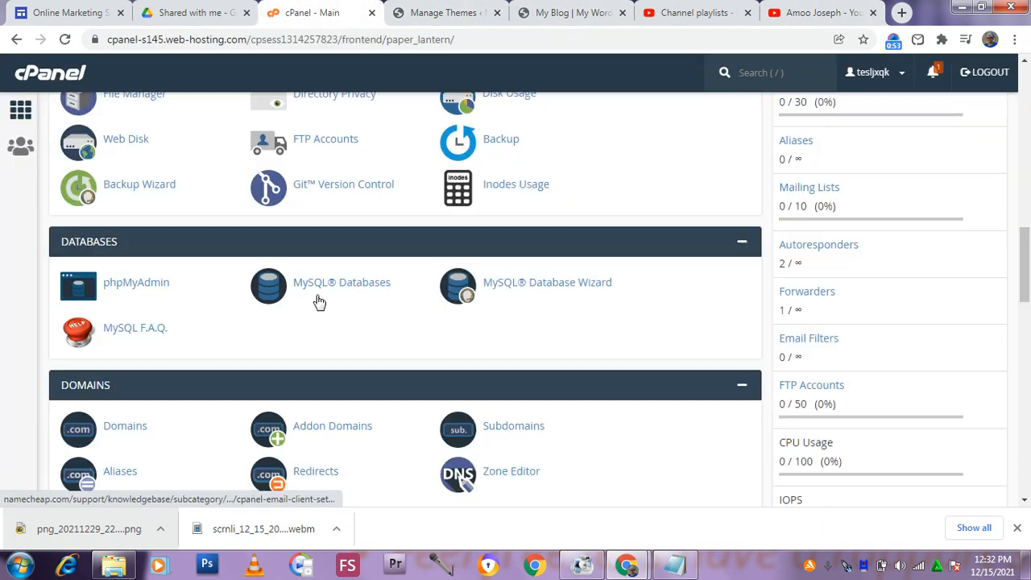
scroll(309, 240, down, 3)
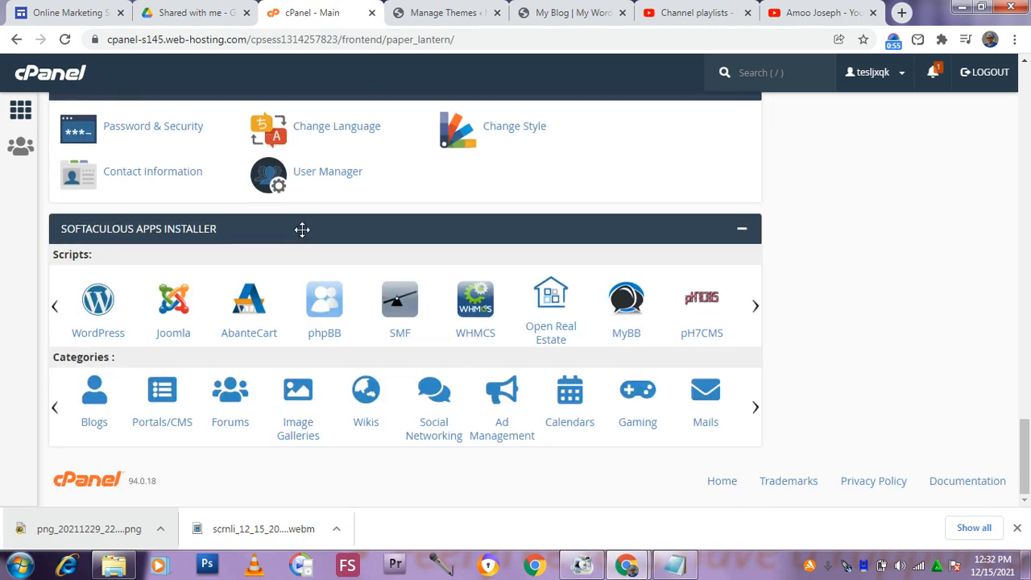
click(498, 13)
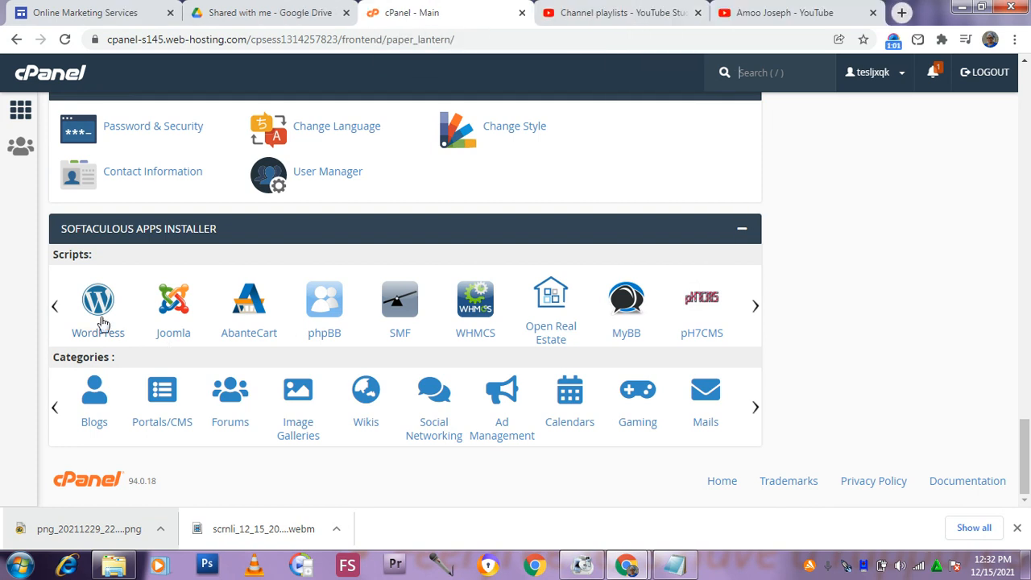
Open WordPress Manager by Softaculous from cPanel's Software section.
scroll(136, 309, up, 3)
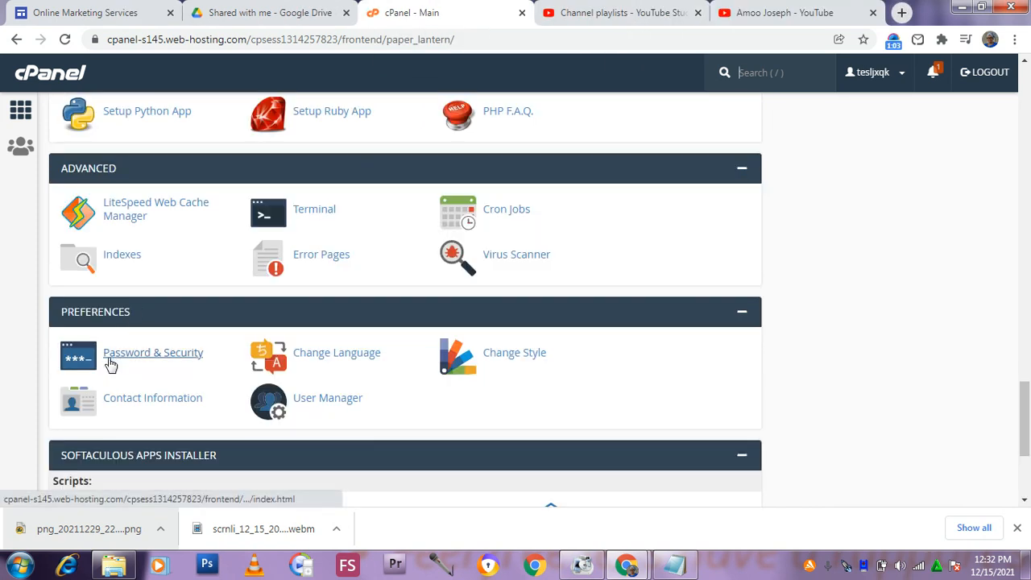
scroll(198, 352, up, 3)
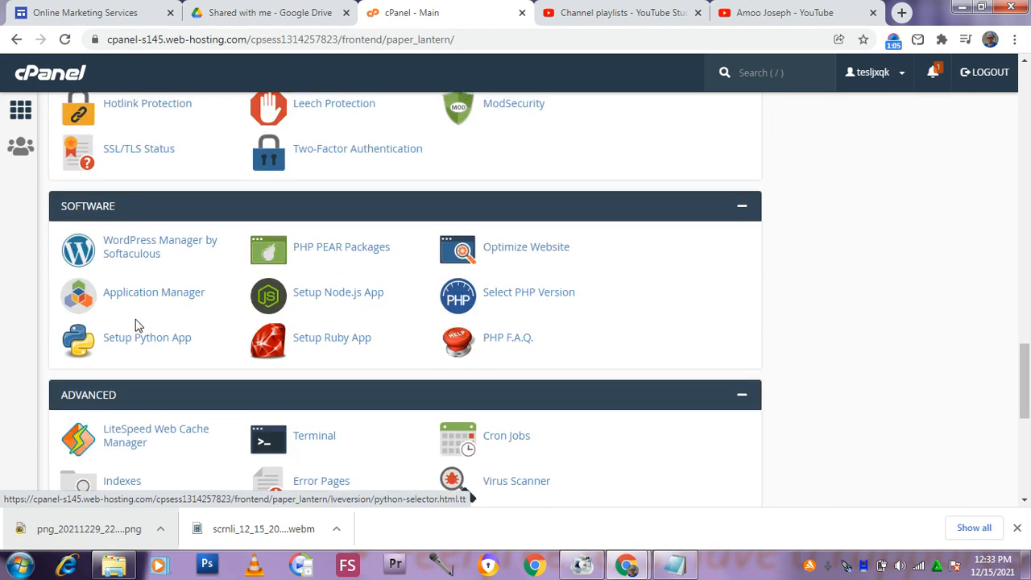
click(162, 250)
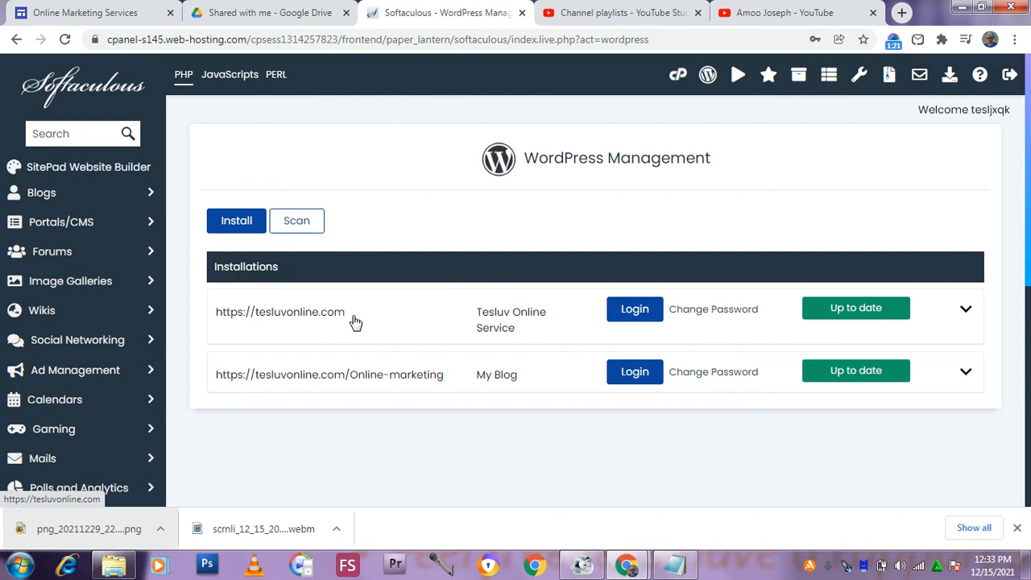
Enlarge the WordPress Management page and examine its list of installations.
key(ctrl+plus)
key(ctrl+plus)
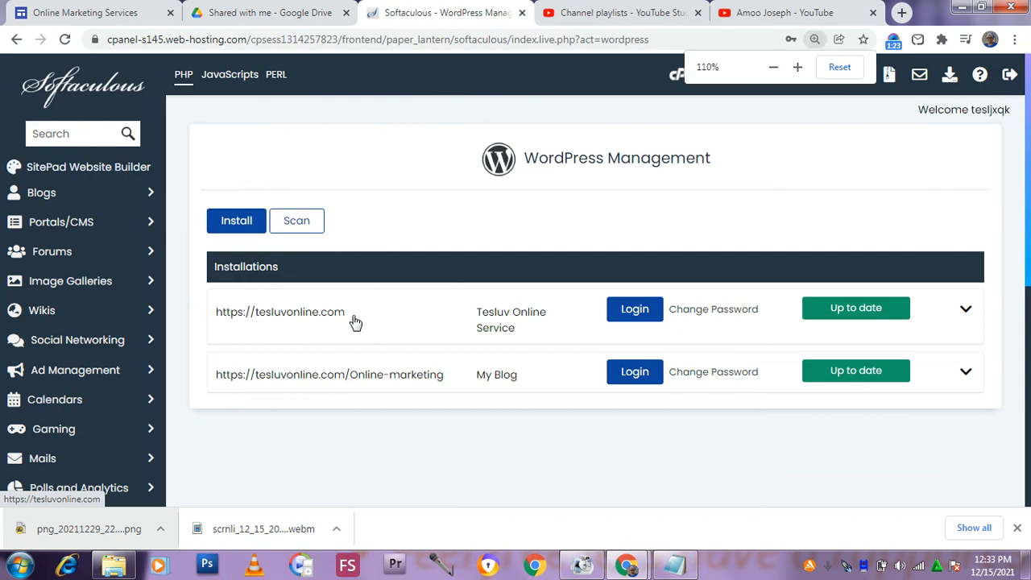
scroll(363, 346, down, 1)
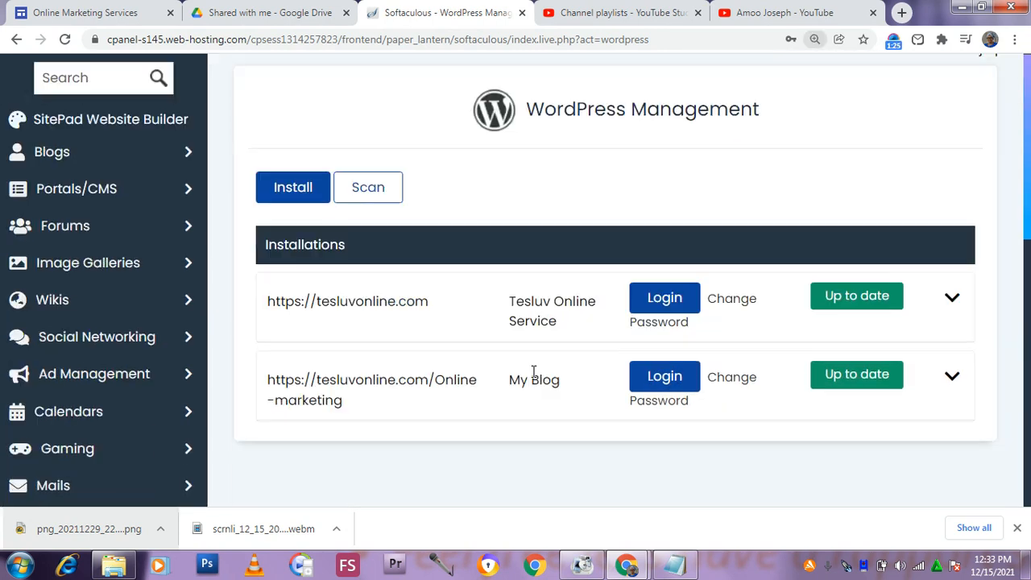
drag(306, 308, 453, 301)
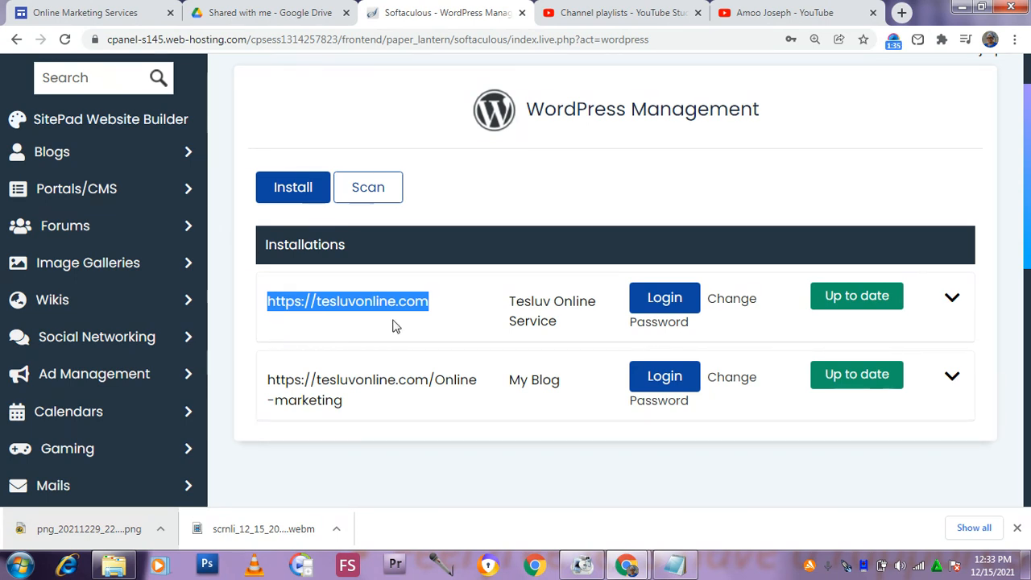
click(455, 300)
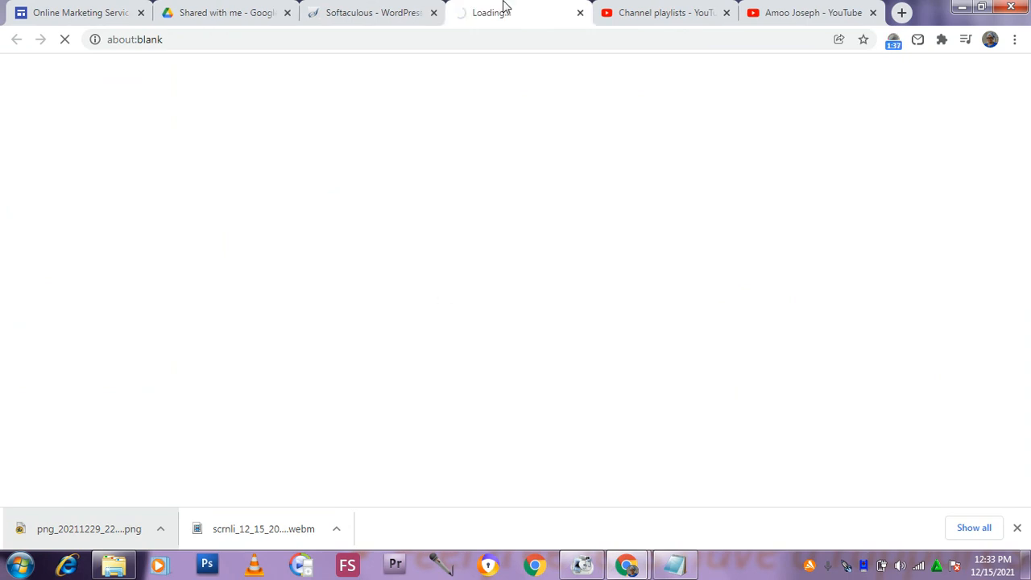
key(ctrl+w)
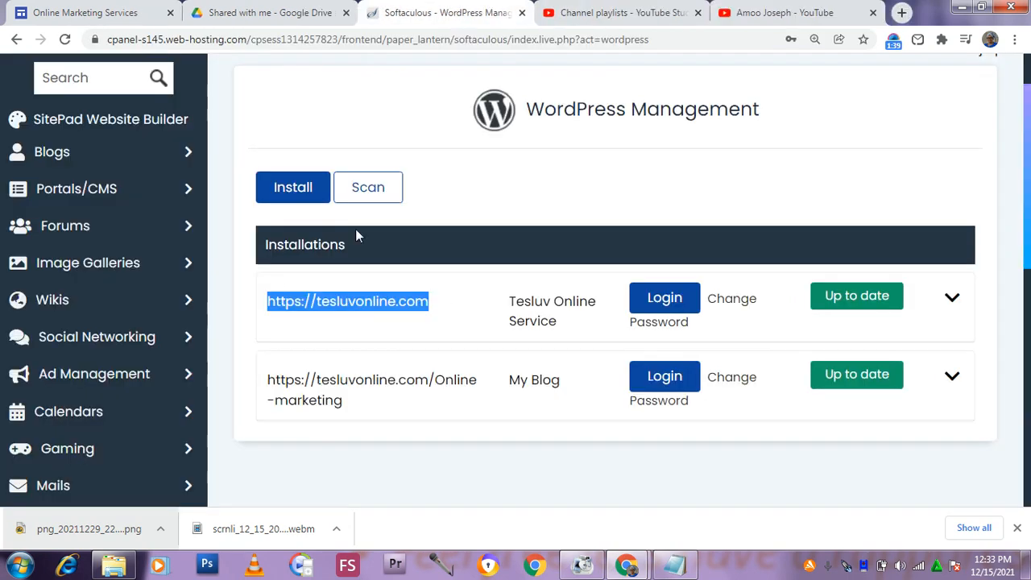
right_click(373, 304)
click(407, 312)
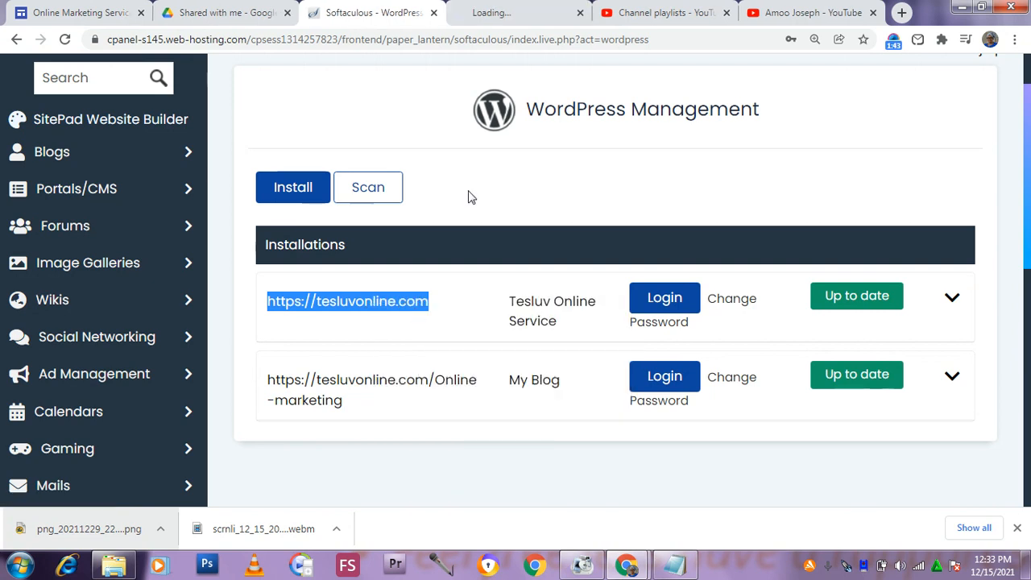
click(528, 10)
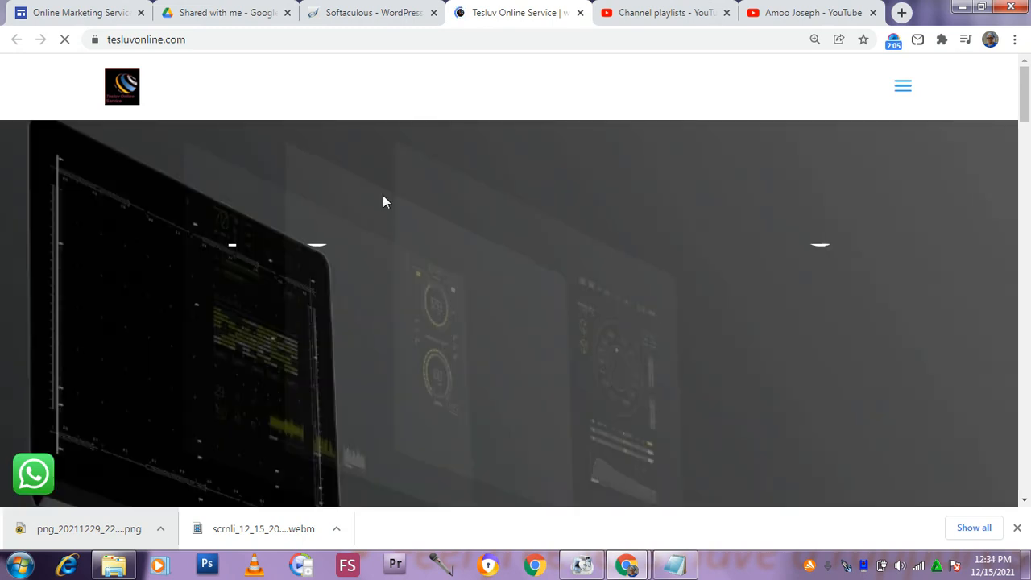
Look through the homepage's banner and service sections and expand "Why You Need To Advertize".
scroll(463, 161, down, 1)
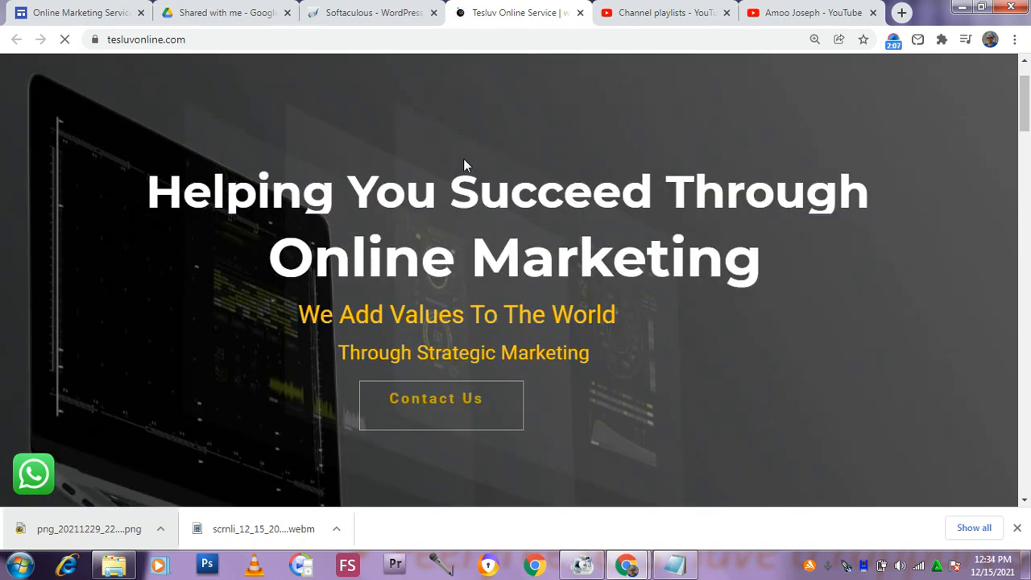
scroll(425, 152, down, 2)
scroll(416, 147, down, 6)
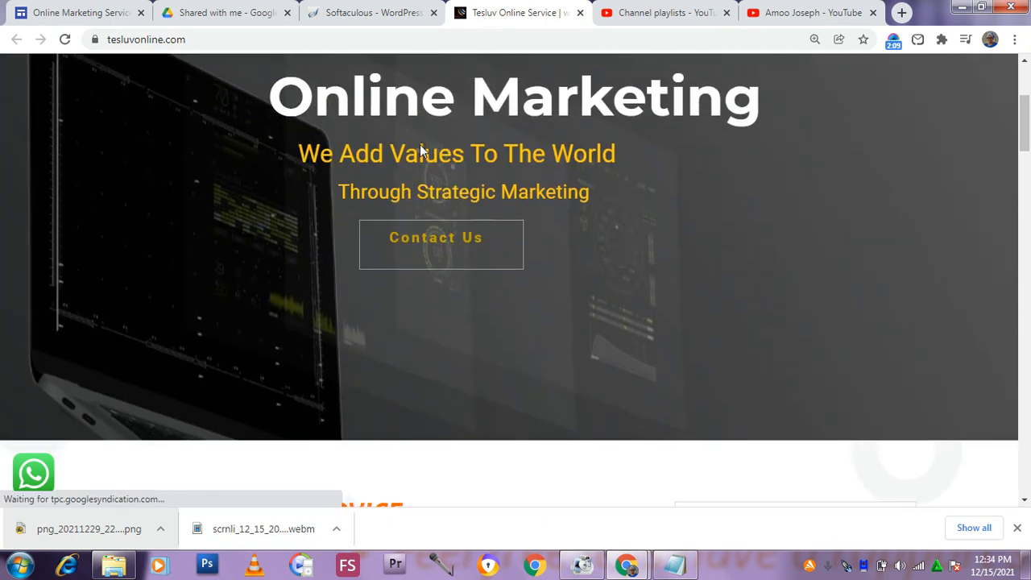
scroll(411, 153, down, 4)
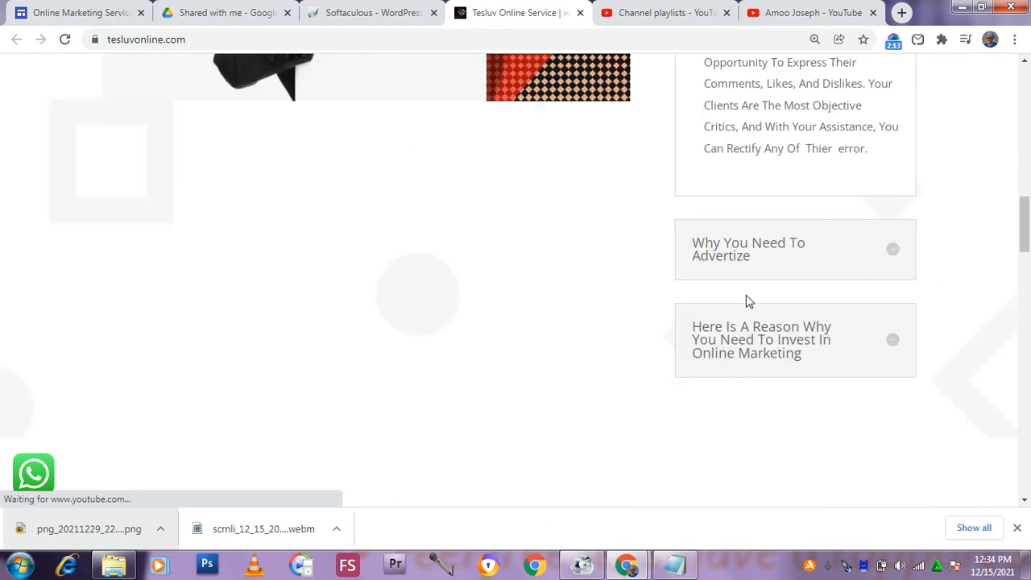
click(889, 252)
click(866, 388)
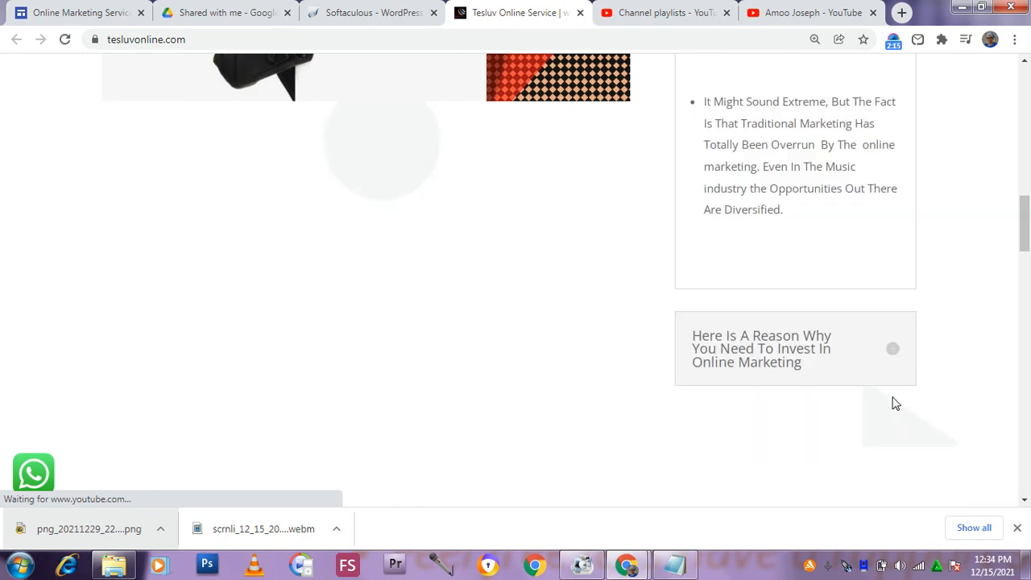
Examine the Tesluv Online Service introduction and the page down to Activities, and return to the banner.
scroll(819, 286, up, 10)
scroll(448, 260, down, 2)
scroll(442, 254, up, 3)
scroll(442, 254, down, 5)
scroll(443, 266, down, 5)
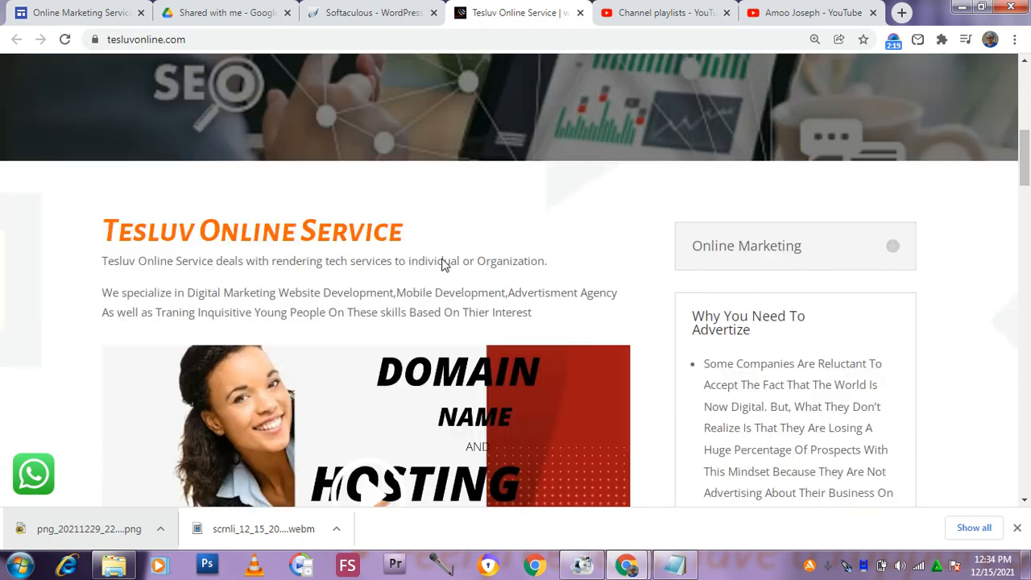
scroll(472, 272, down, 5)
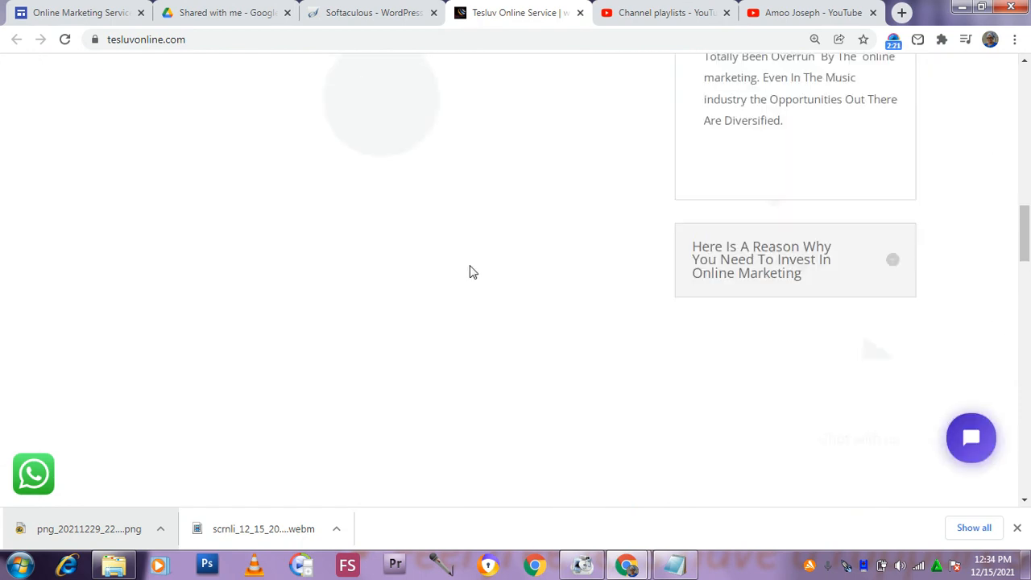
scroll(470, 269, down, 8)
scroll(465, 262, down, 2)
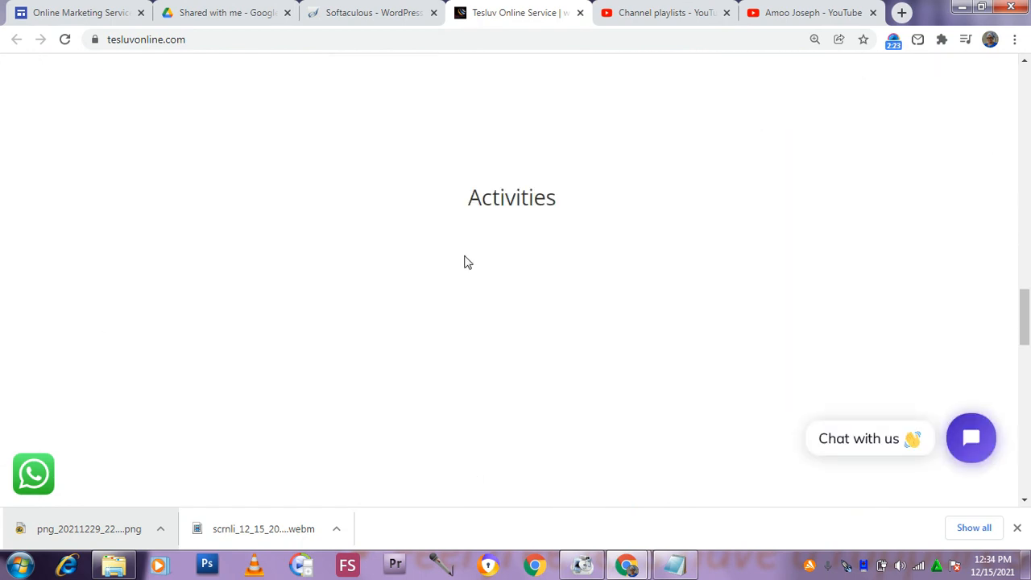
scroll(464, 256, up, 5)
scroll(461, 248, up, 10)
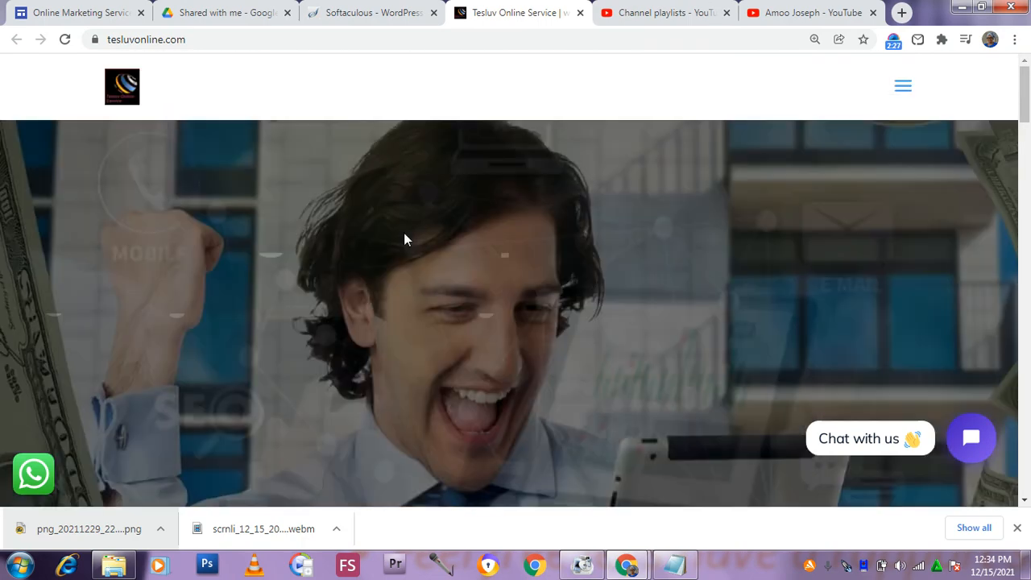
Review the full homepage, including the blog posts, contact form and footer, and return to its start.
scroll(381, 232, down, 4)
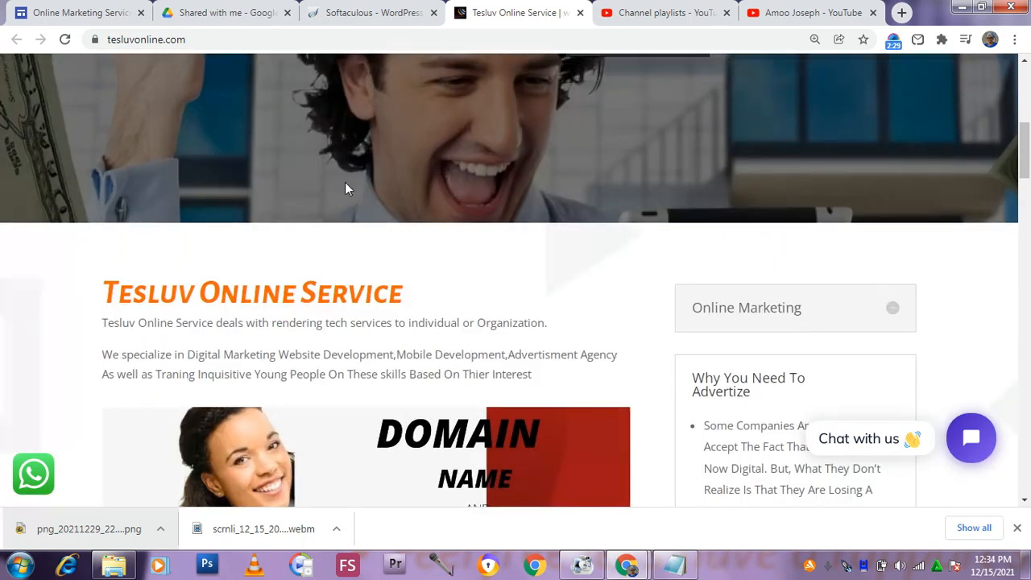
scroll(349, 199, down, 2)
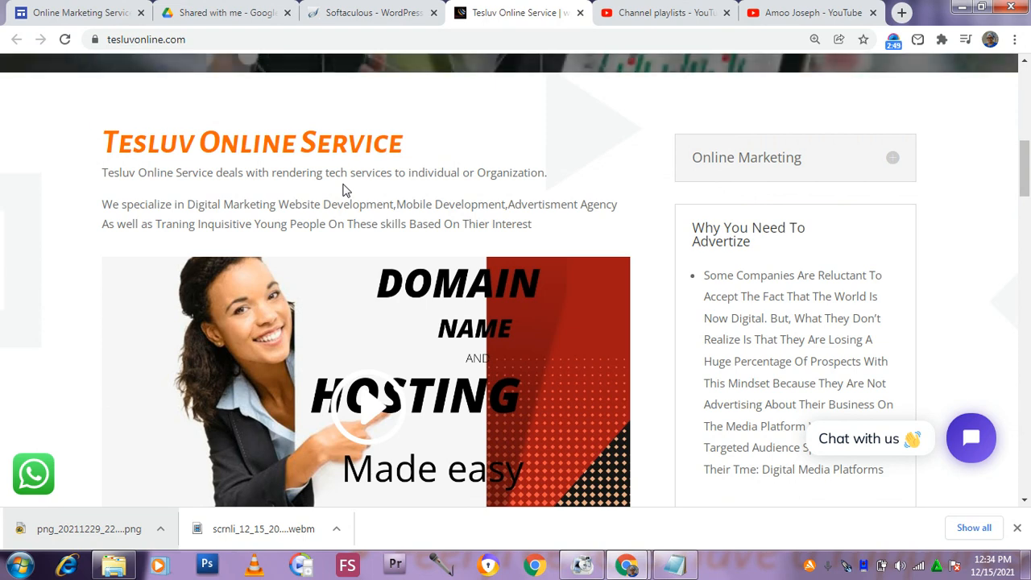
scroll(423, 256, down, 8)
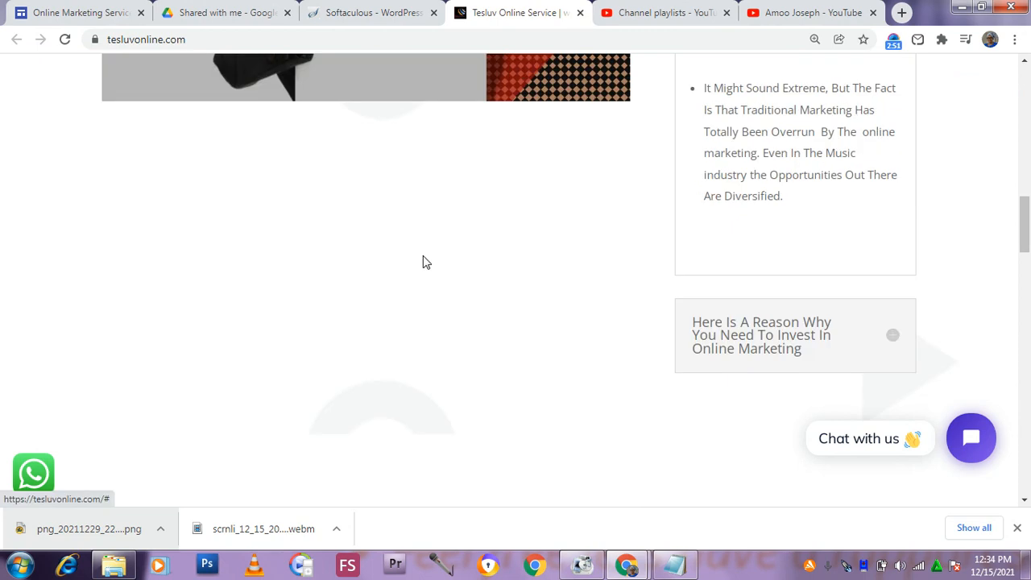
scroll(426, 256, down, 10)
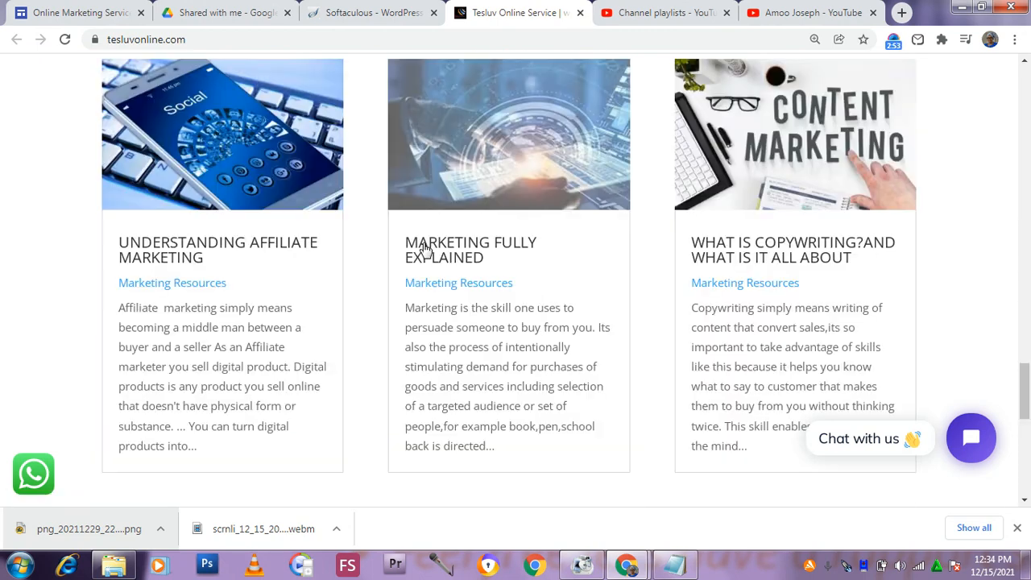
scroll(423, 250, up, 4)
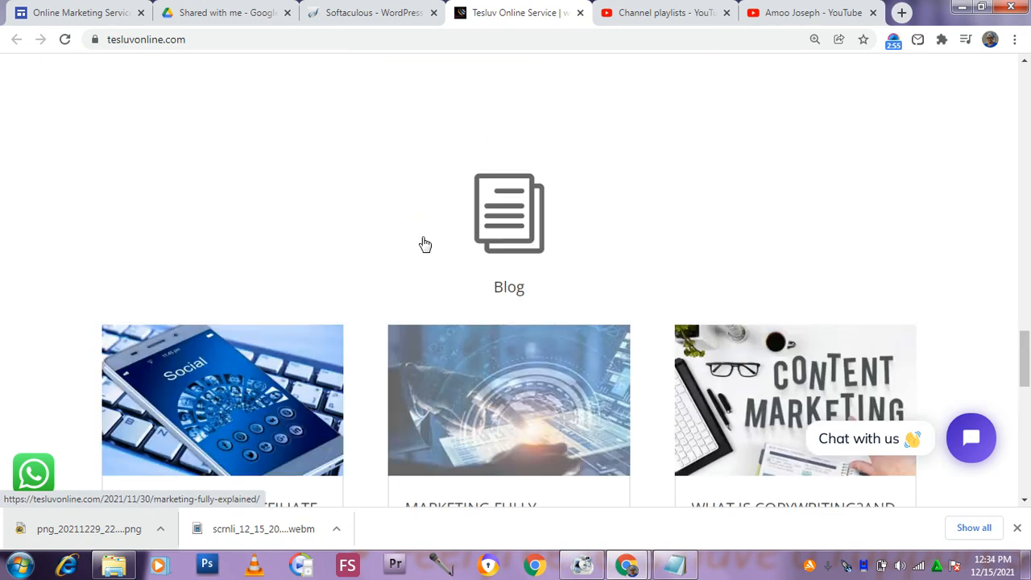
scroll(424, 242, down, 8)
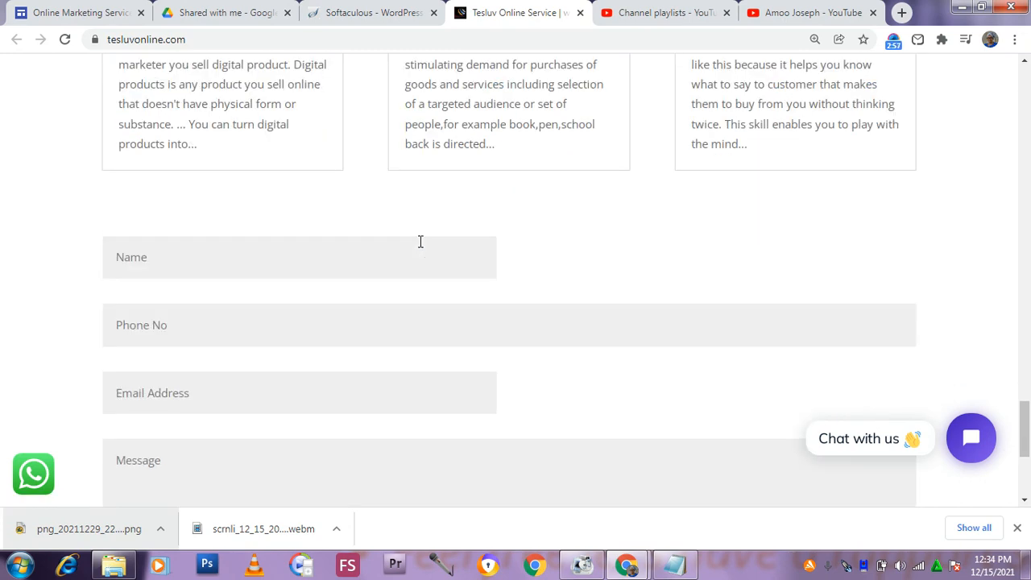
scroll(420, 241, down, 2)
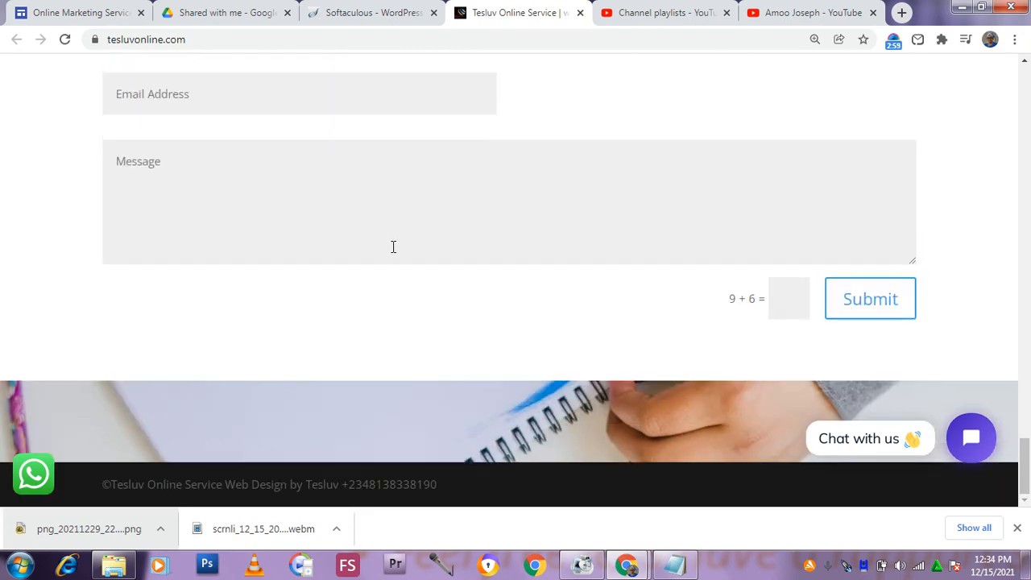
scroll(387, 234, up, 10)
scroll(381, 224, up, 2)
scroll(398, 246, down, 2)
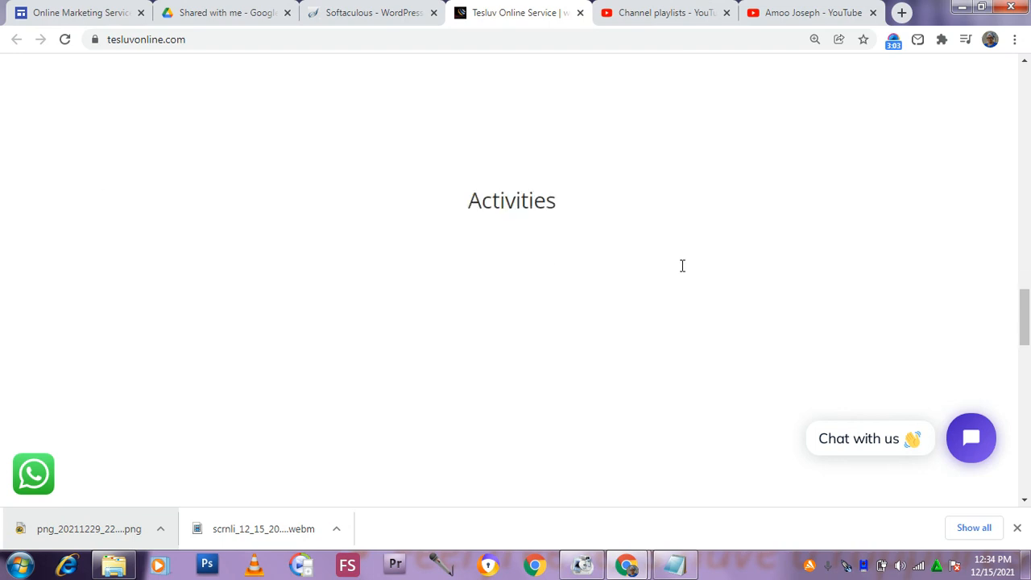
scroll(843, 270, up, 1)
scroll(843, 274, up, 10)
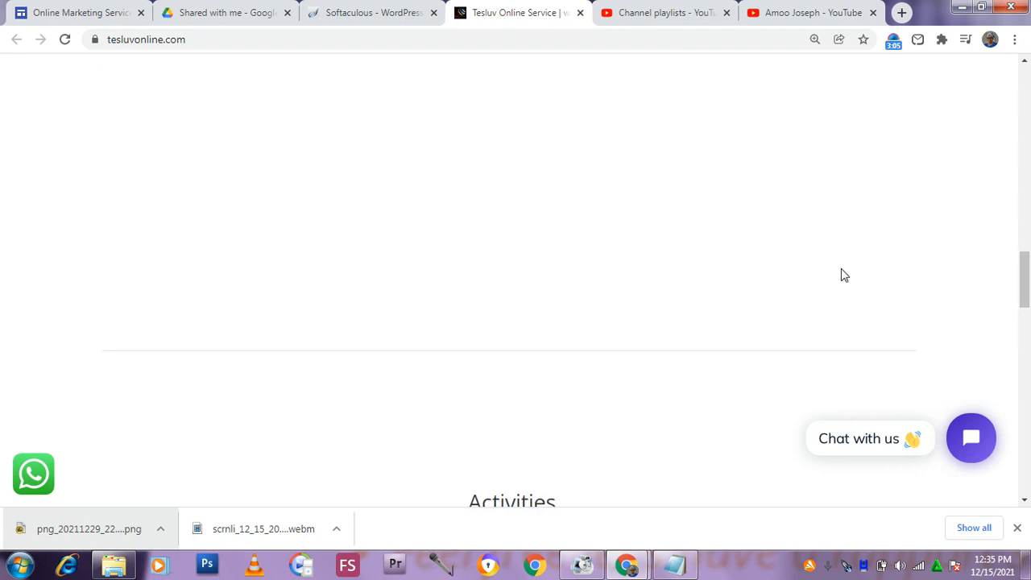
scroll(553, 174, up, 10)
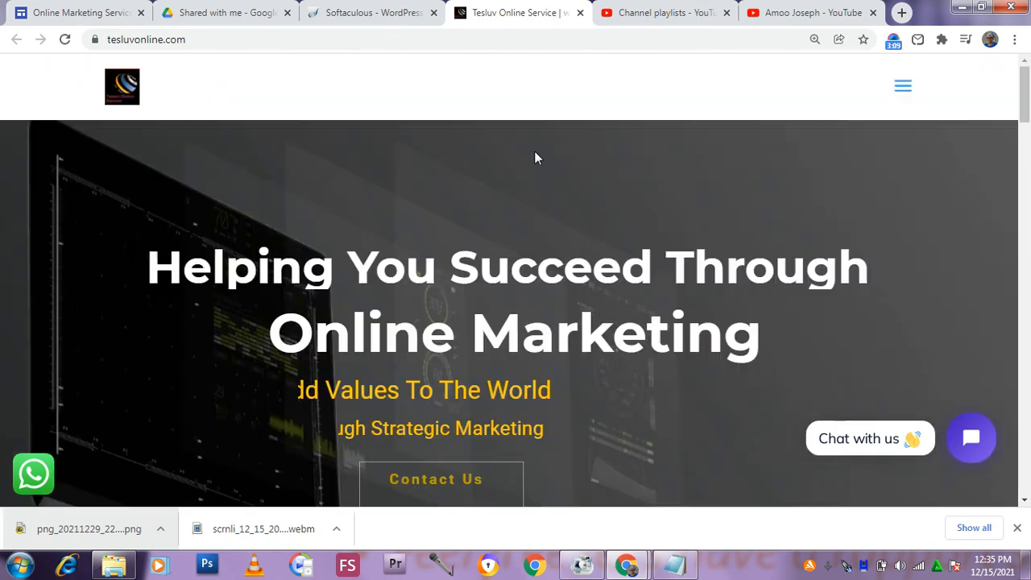
Return from the example website to the WordPress manager and start a new WordPress installation.
scroll(479, 150, down, 5)
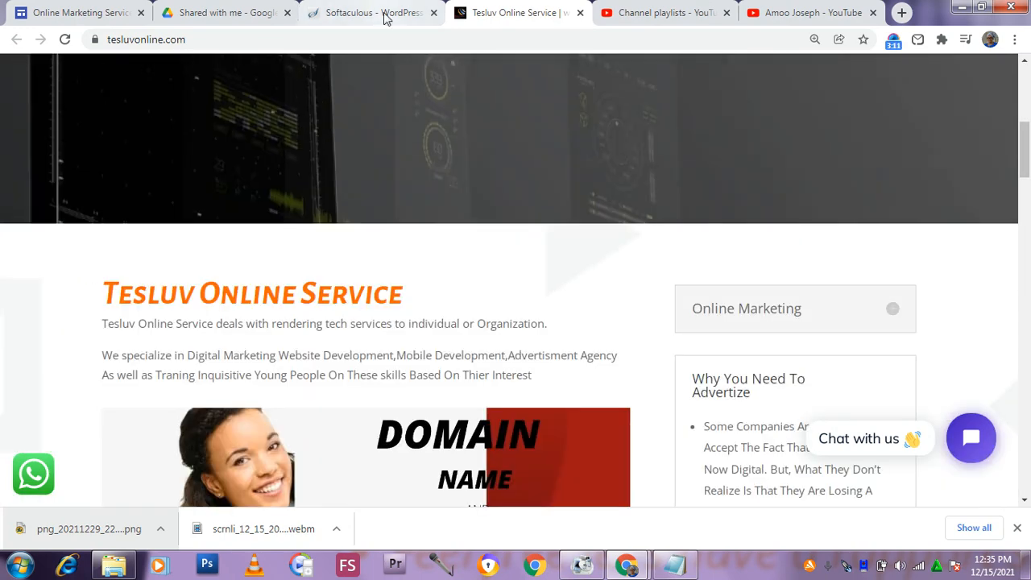
click(380, 13)
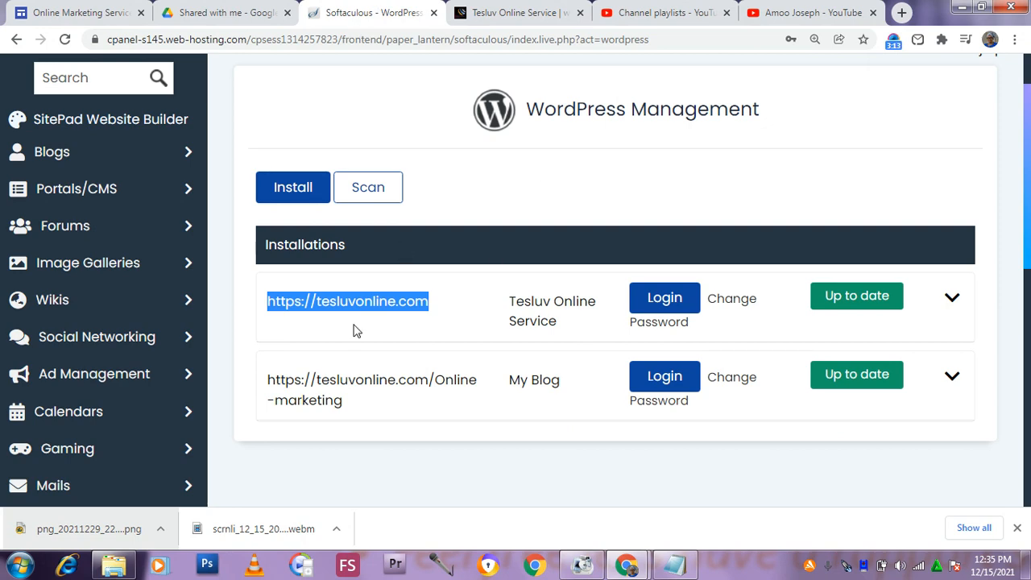
click(507, 177)
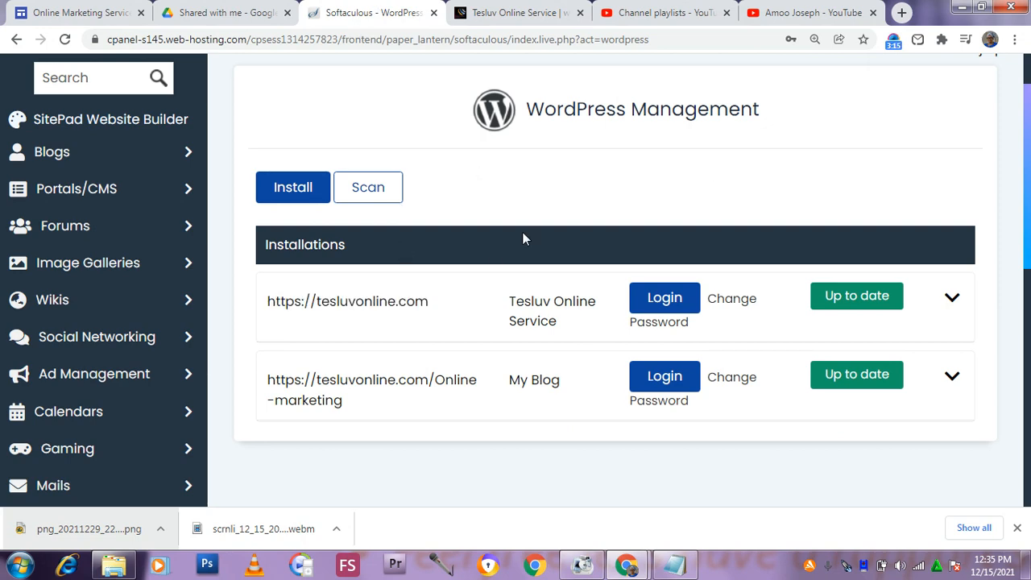
click(296, 187)
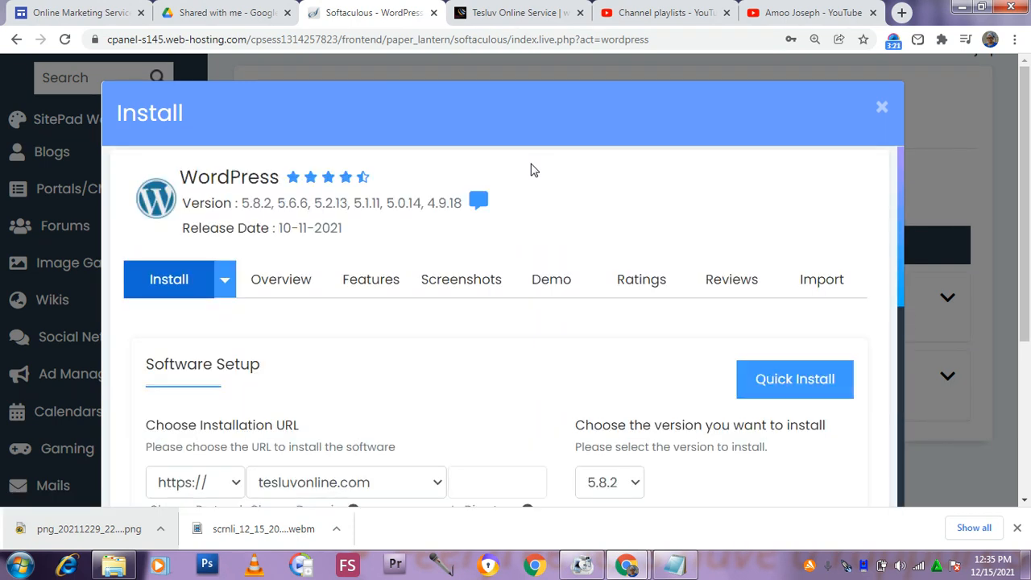
Set the installation directory under tesluvonline.com to Digital-marketing, with a hyphen instead of the space.
scroll(564, 357, down, 2)
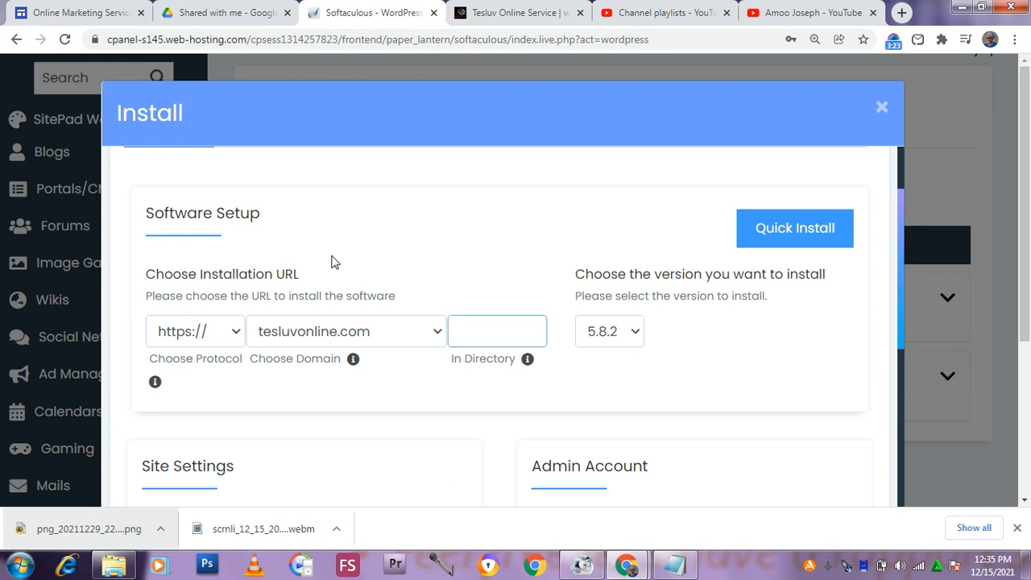
click(457, 338)
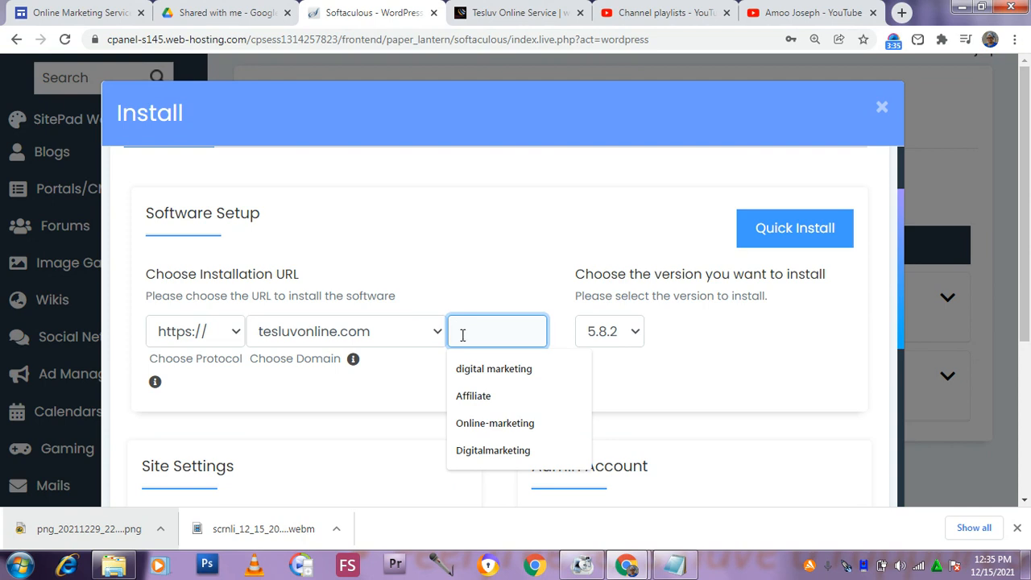
click(467, 369)
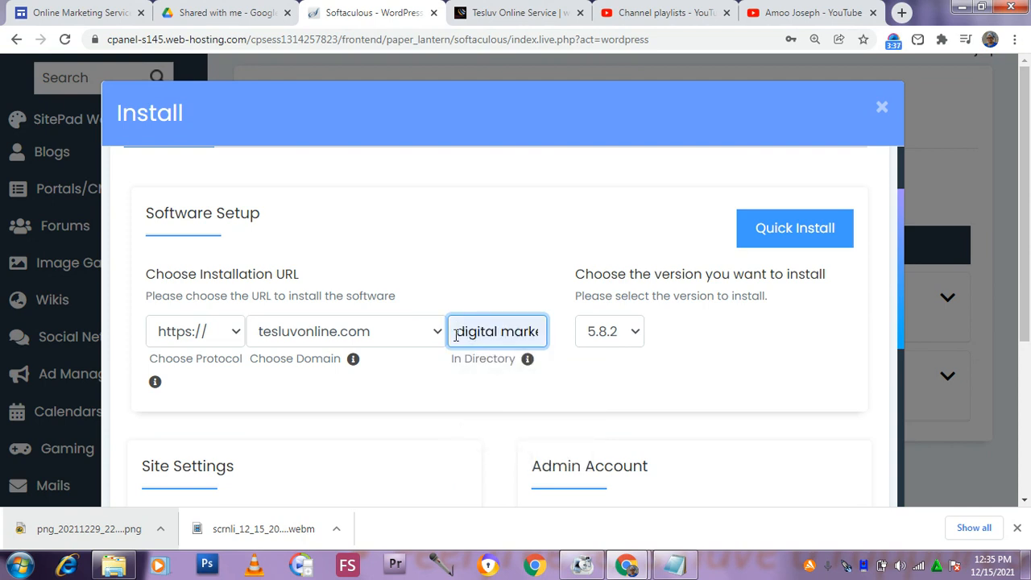
key(BackSpace)
text(D)
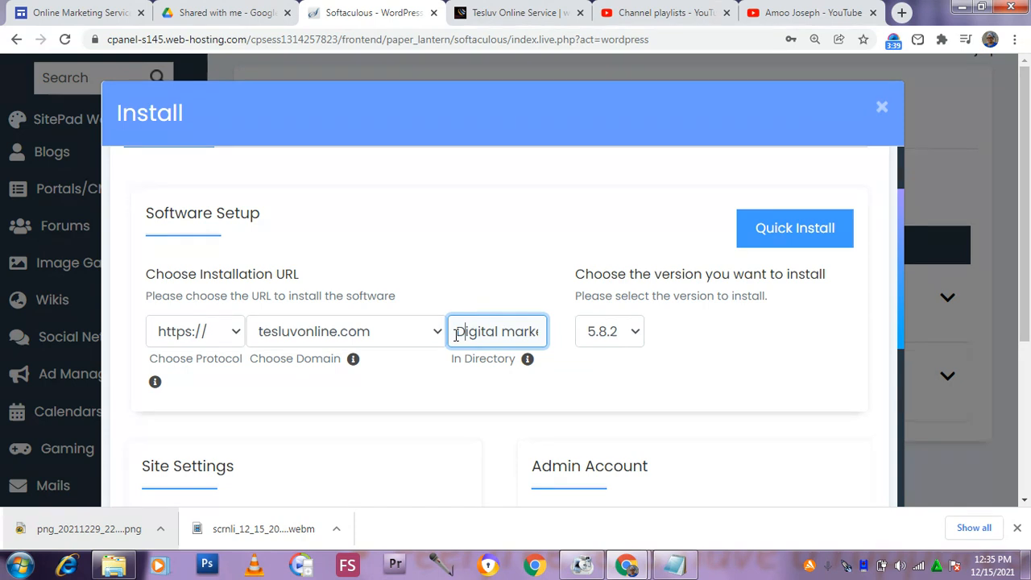
click(370, 411)
click(504, 336)
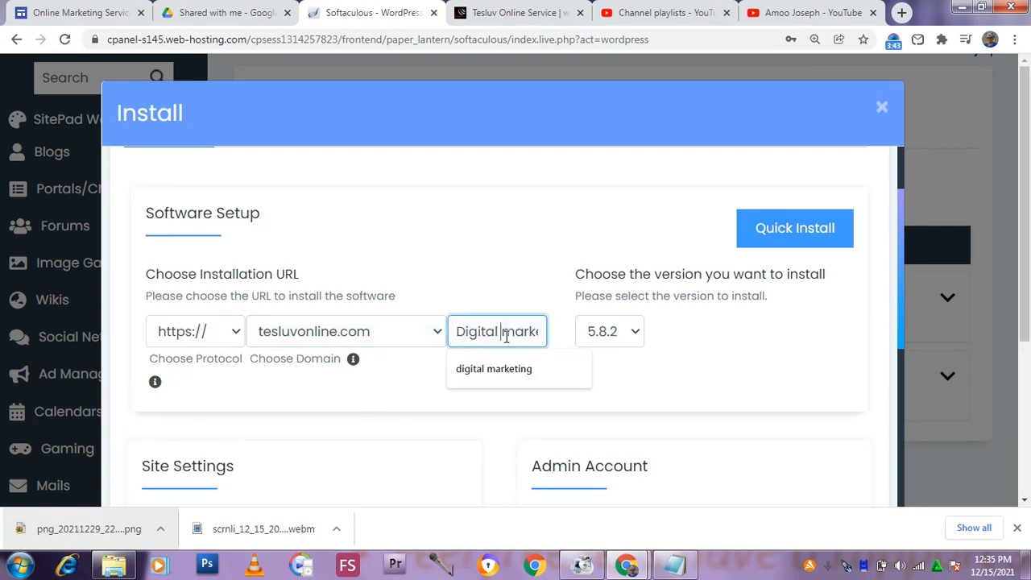
key(BackSpace)
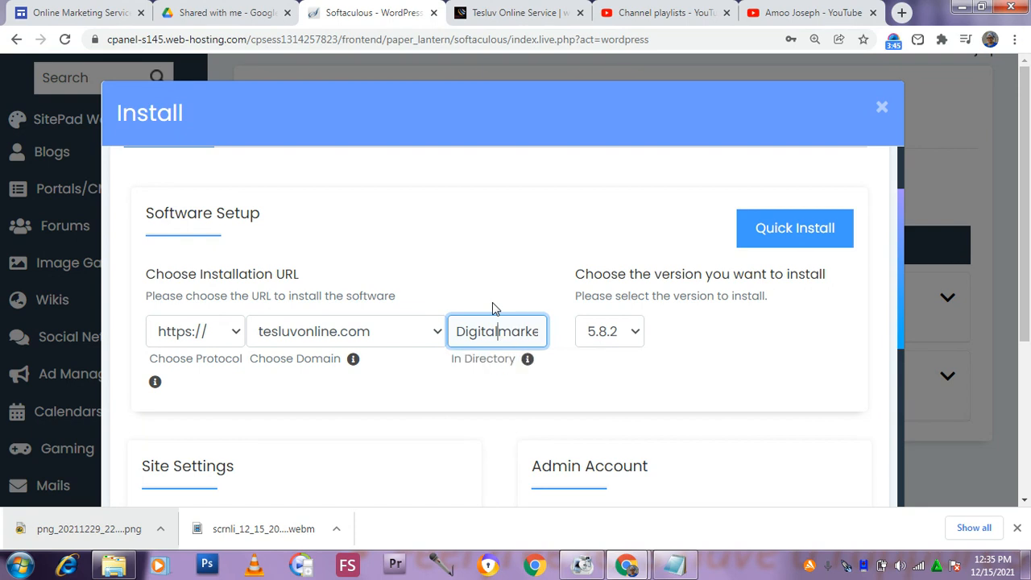
text(_)
key(BackSpace)
text(-)
Examine the Site Settings and Admin Account sections, including the admin password, and compare them with the installation URL.
scroll(488, 378, down, 4)
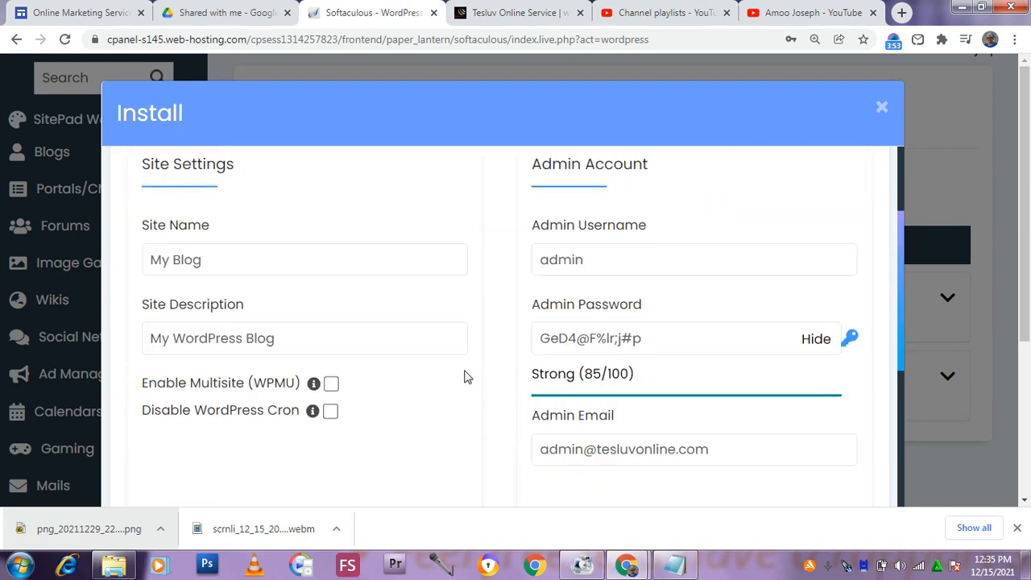
scroll(670, 338, down, 1)
scroll(667, 338, up, 1)
click(669, 340)
key(ctrl+a)
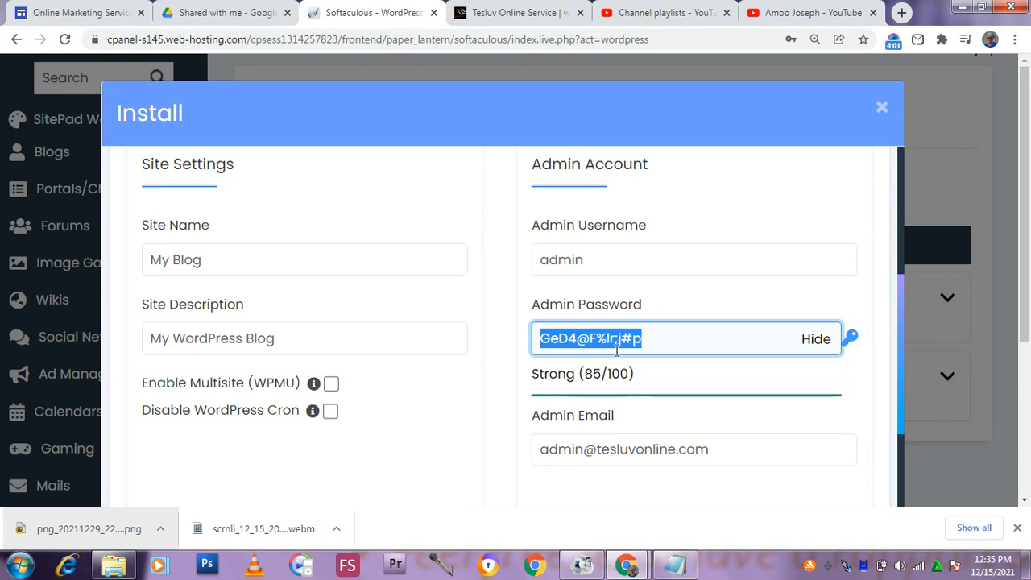
click(496, 312)
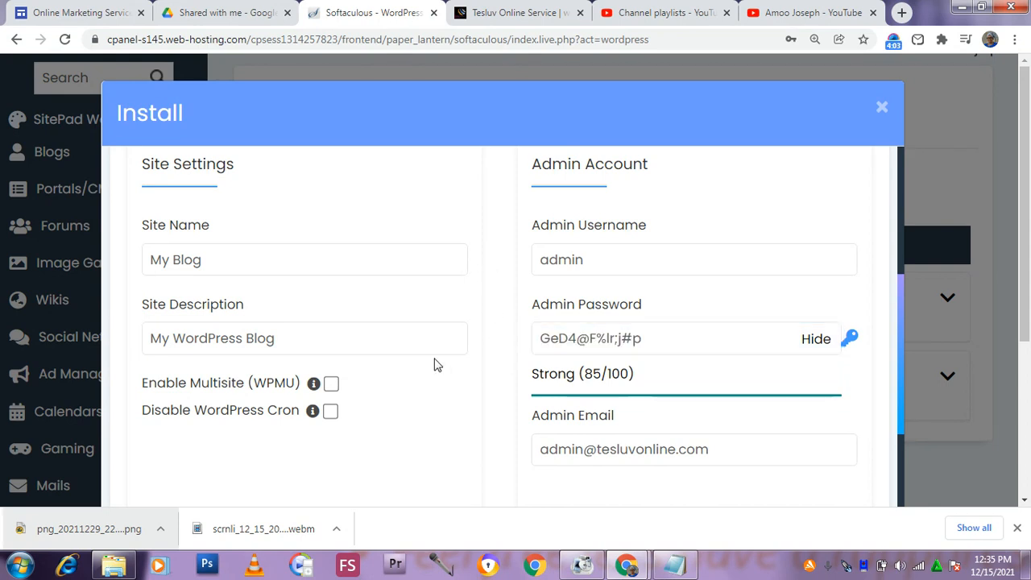
scroll(281, 295, up, 2)
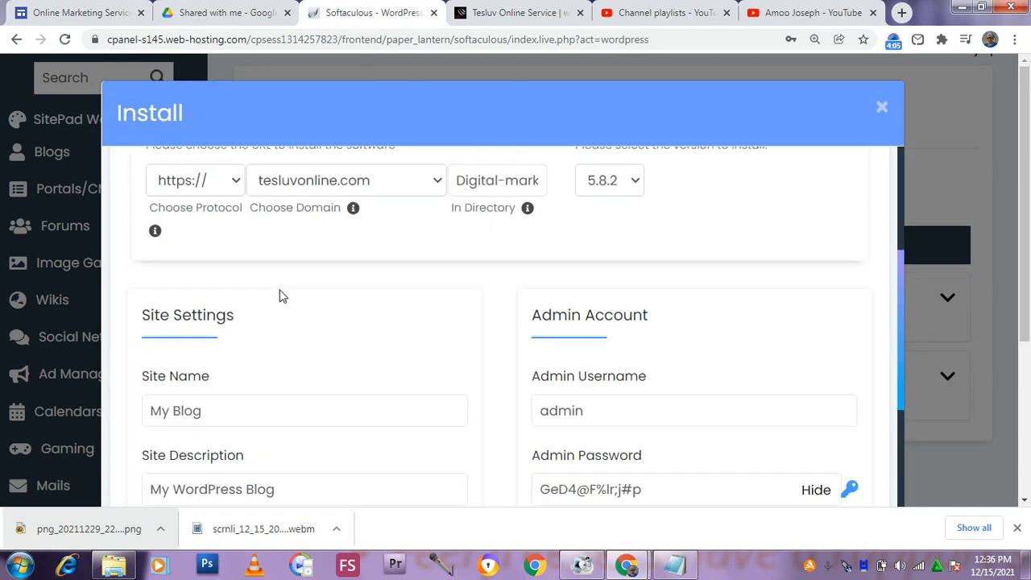
scroll(642, 471, down, 1)
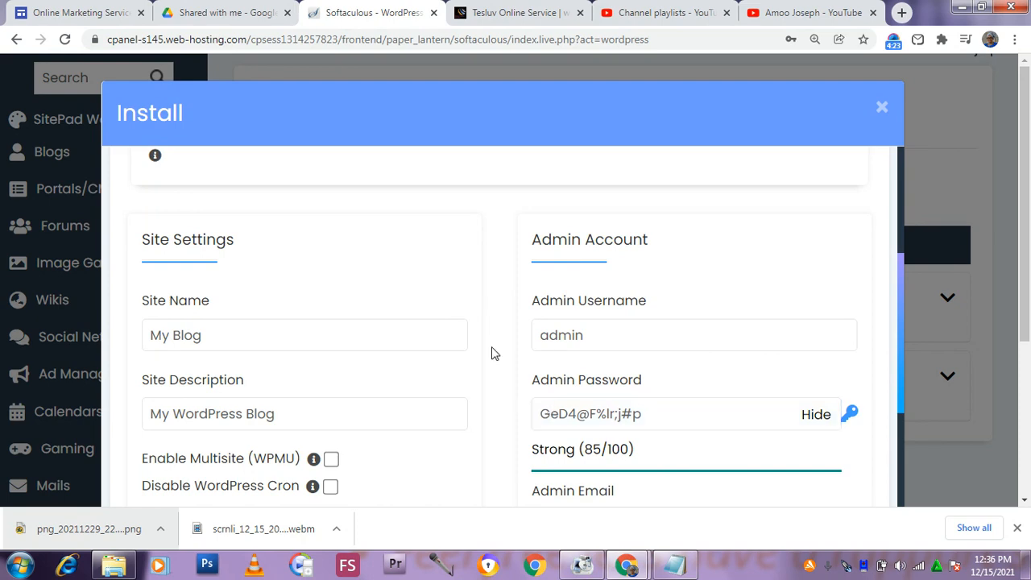
scroll(468, 331, down, 2)
scroll(398, 314, up, 2)
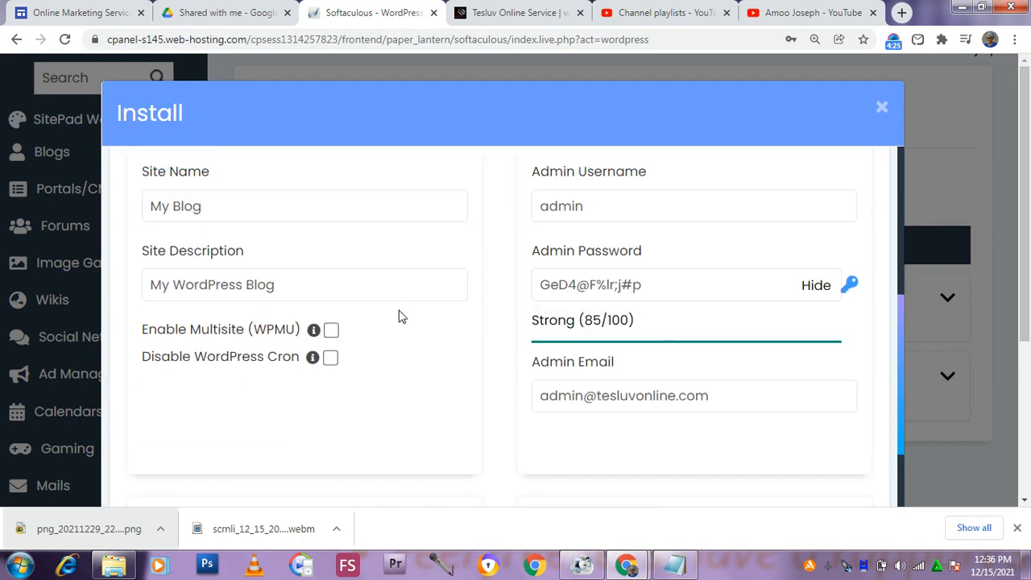
Exclude the W3 Total Cache plugin from the installation.
scroll(398, 313, down, 3)
scroll(398, 312, down, 2)
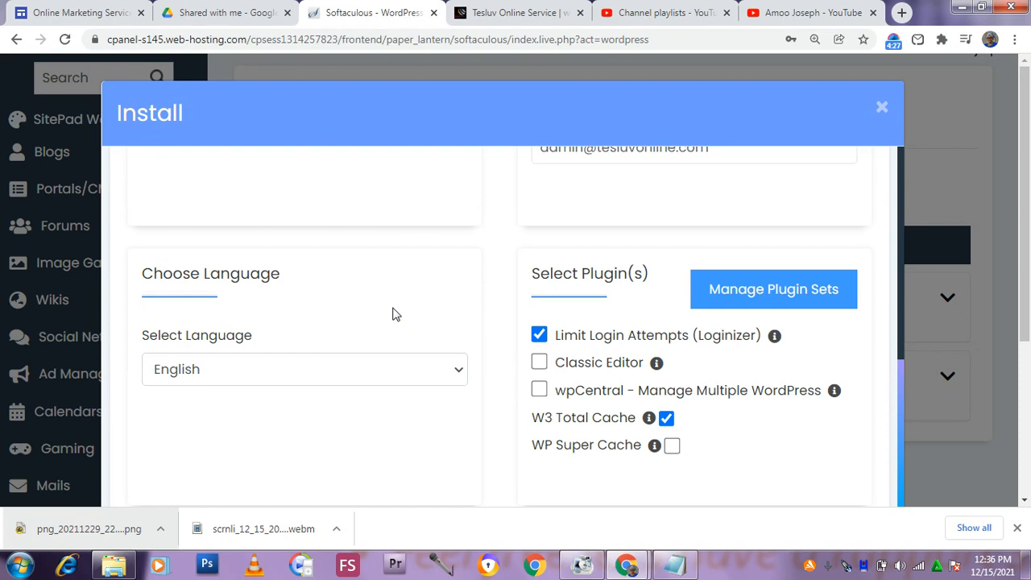
scroll(391, 314, down, 1)
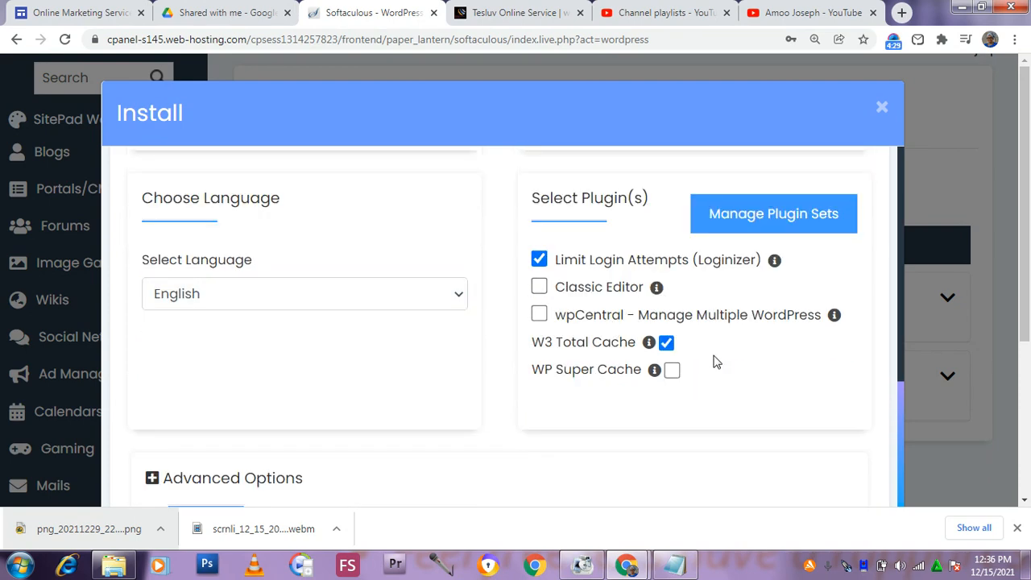
click(666, 342)
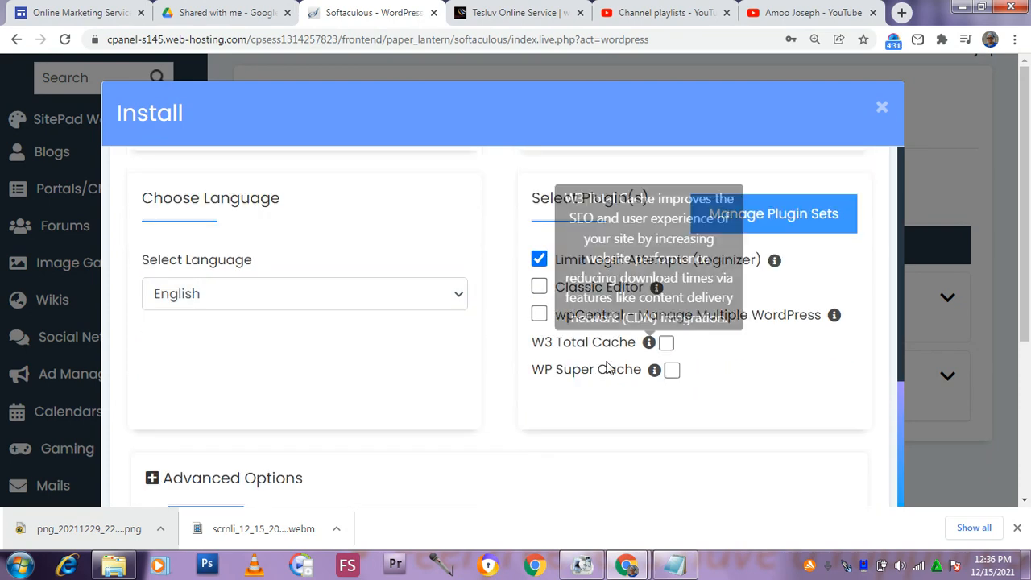
Expand the Advanced Options and set the database table prefix to wpmc_002.
scroll(426, 315, down, 3)
scroll(415, 317, down, 2)
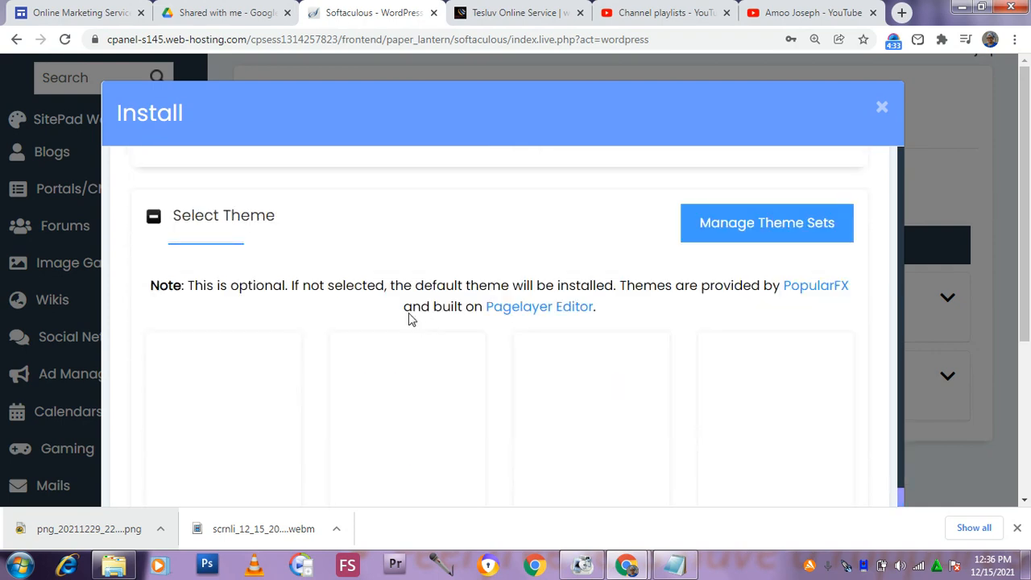
scroll(201, 290, up, 2)
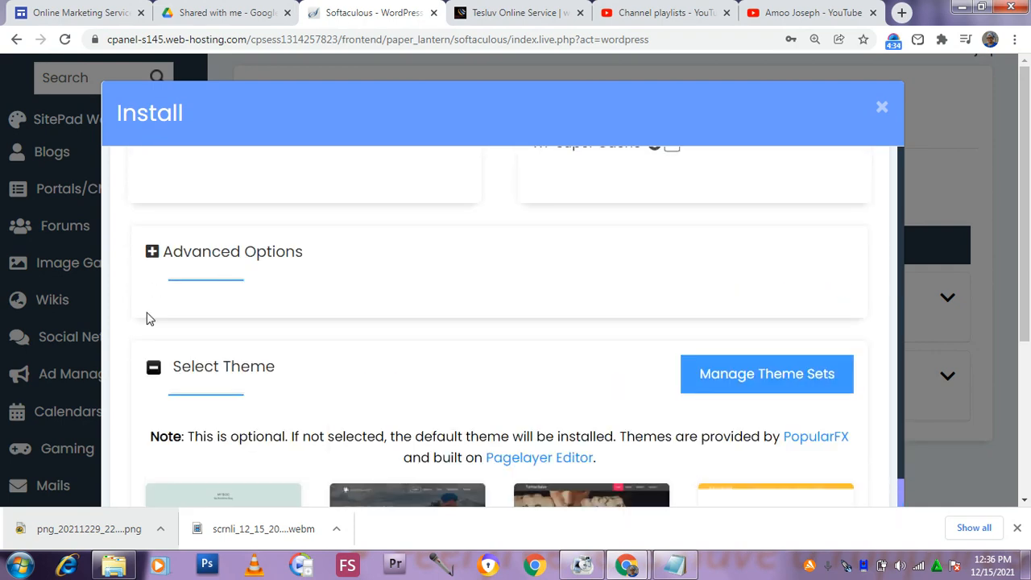
click(152, 253)
scroll(282, 363, down, 1)
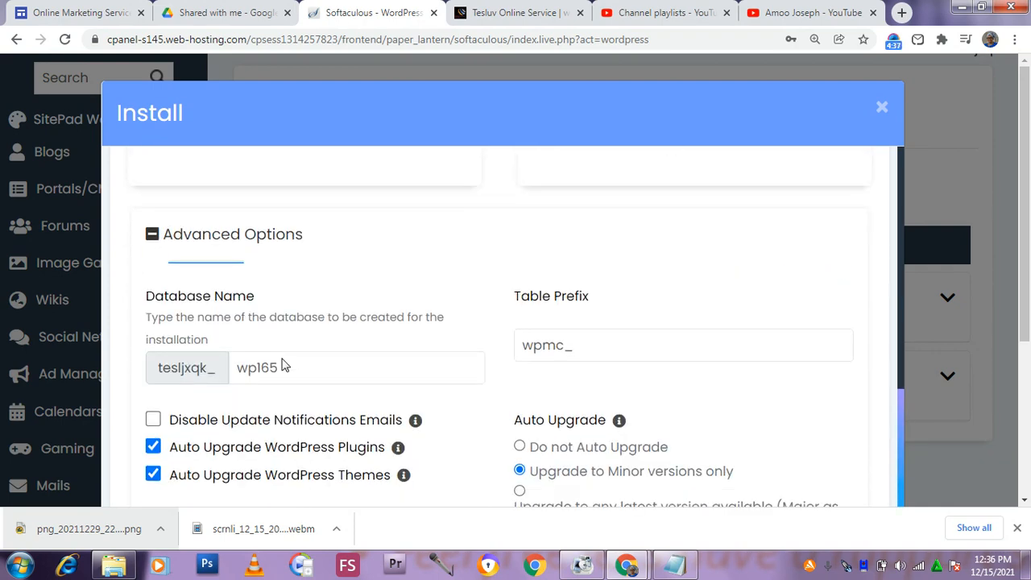
click(614, 297)
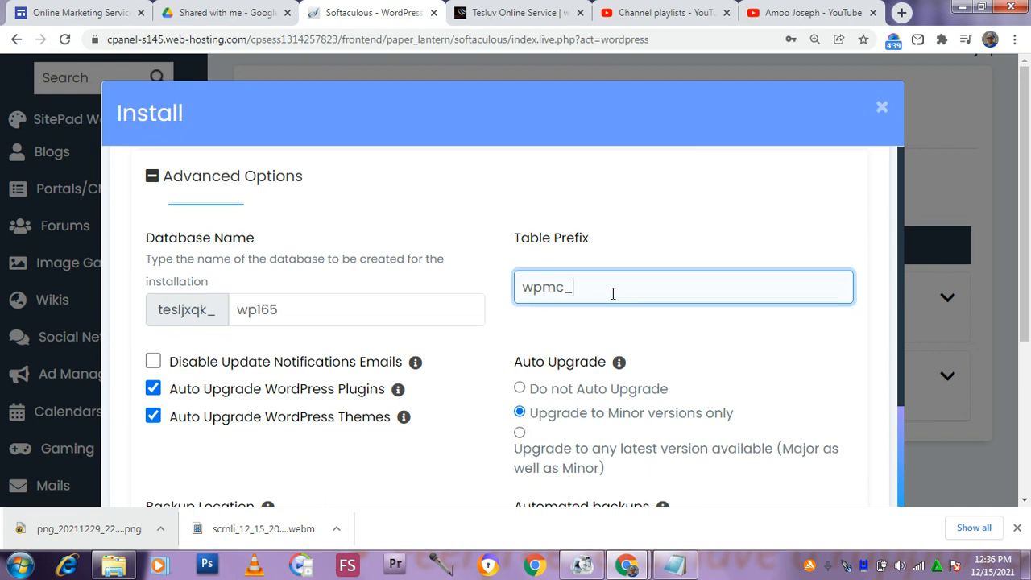
text(002)
Disable automatic upgrades for both WordPress plugins and WordPress themes.
scroll(334, 338, down, 1)
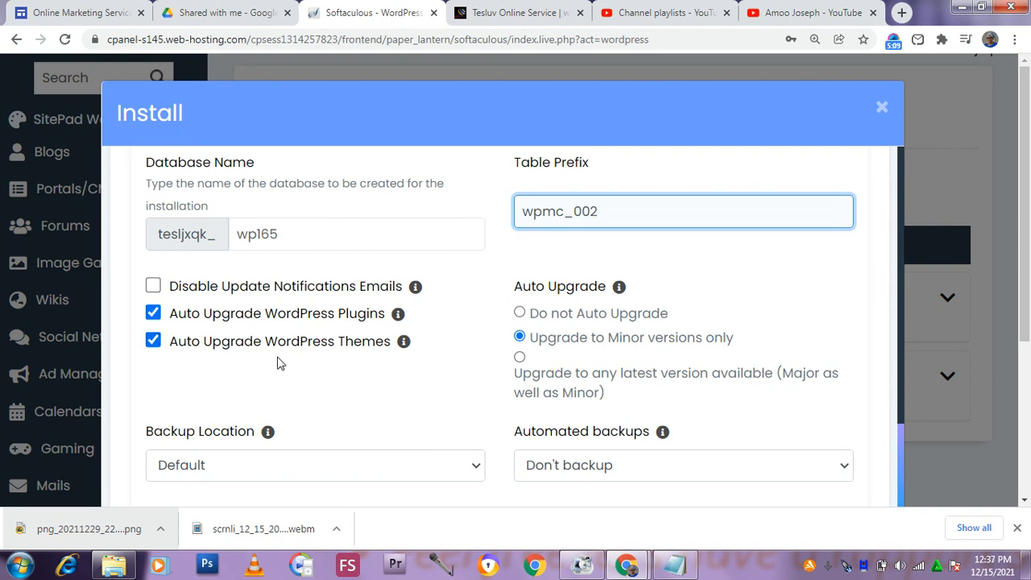
click(152, 315)
click(153, 341)
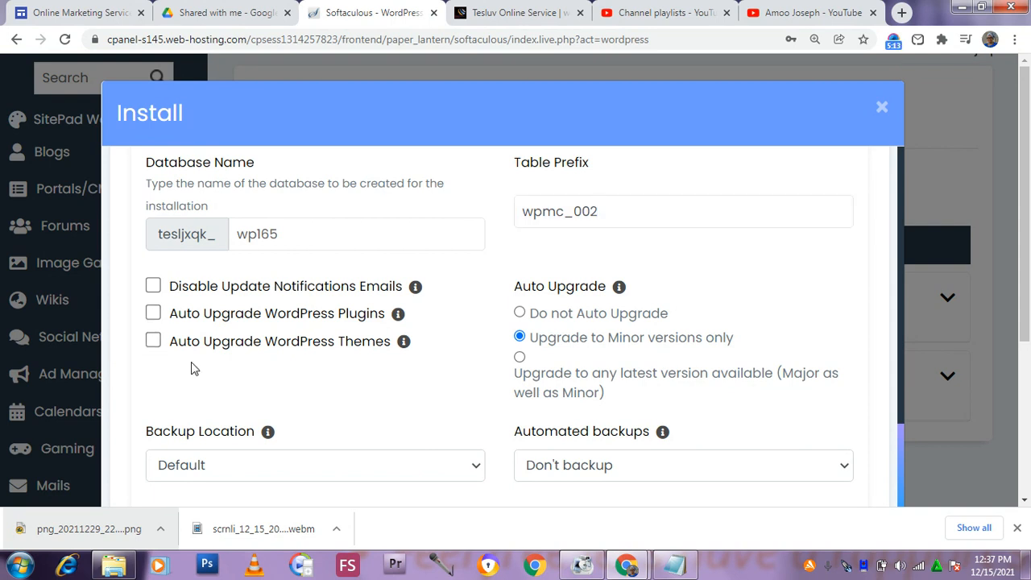
Review the backup settings and the start of the theme section, then check which WordPress versions the Software Setup offers.
scroll(253, 387, down, 2)
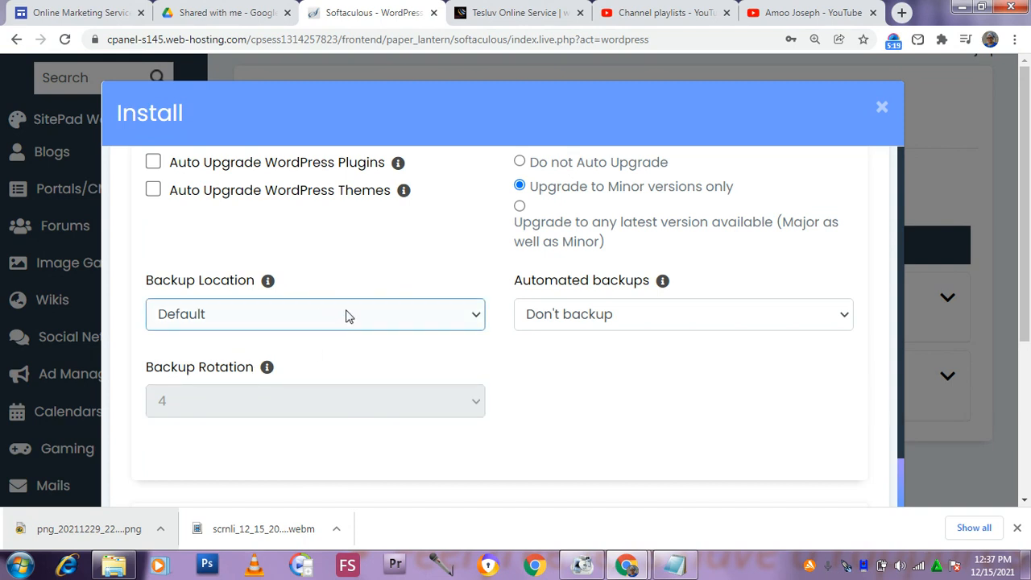
scroll(360, 326, down, 2)
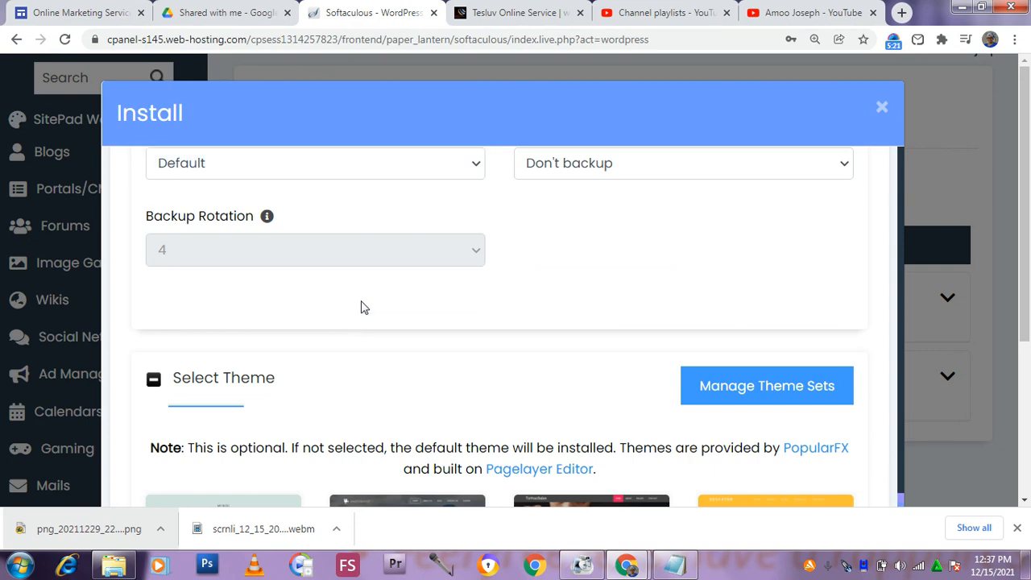
scroll(352, 354, up, 10)
scroll(349, 363, up, 7)
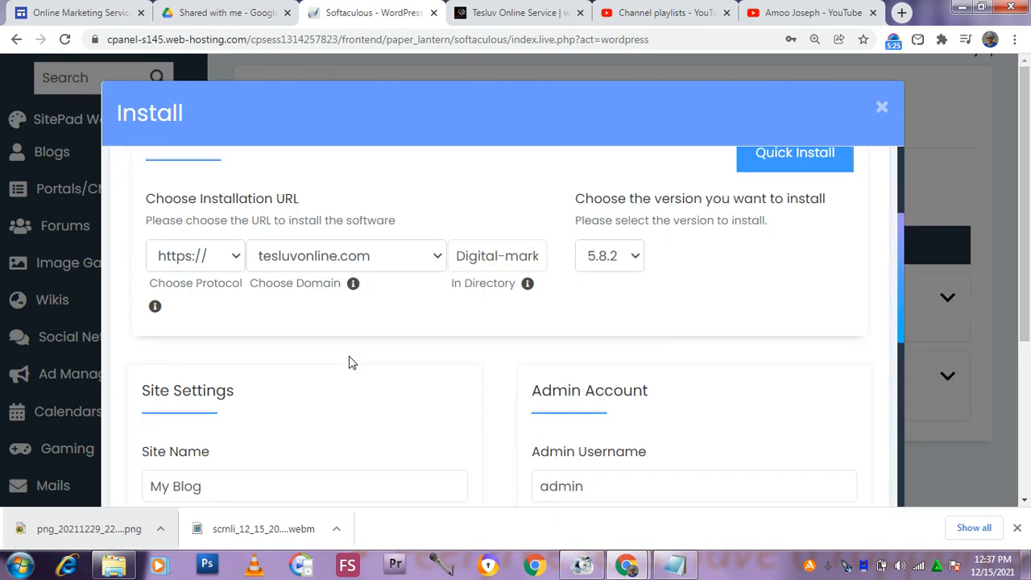
scroll(349, 363, up, 3)
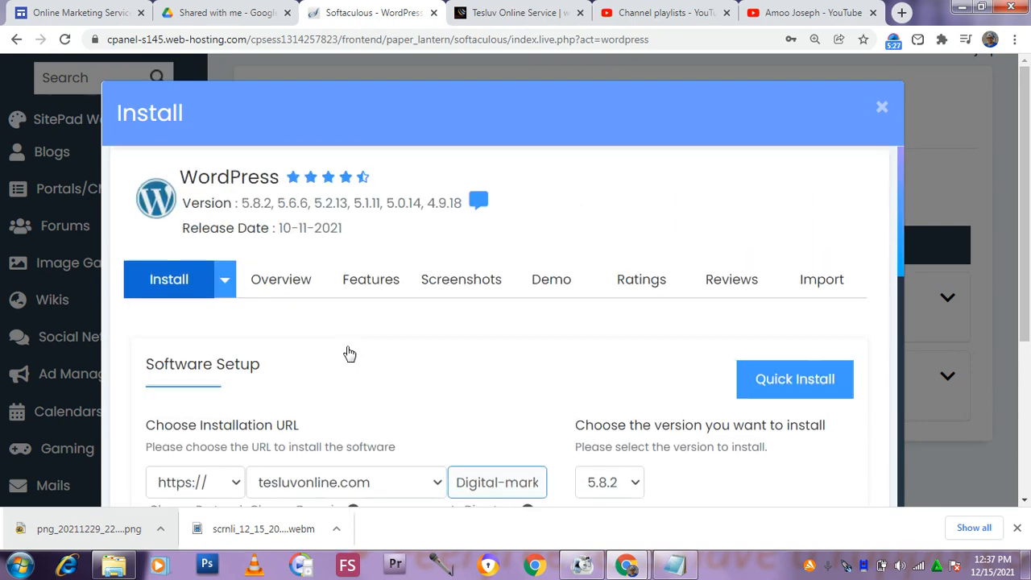
scroll(363, 353, down, 2)
click(626, 336)
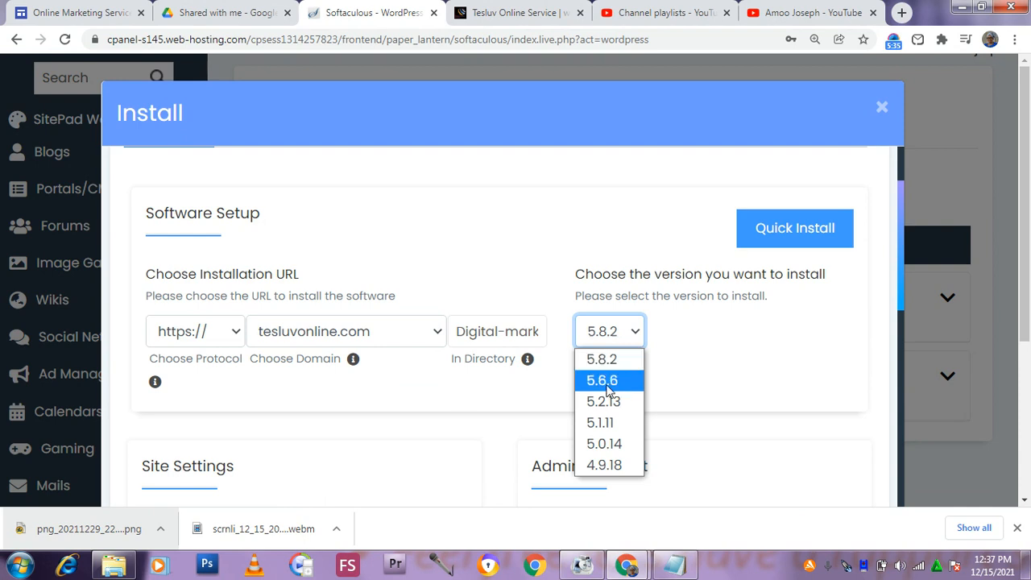
Dismiss the browser's downloads bar and recheck the admin account, plugin selection and Advanced Options of the installation form.
click(1017, 528)
scroll(645, 391, down, 2)
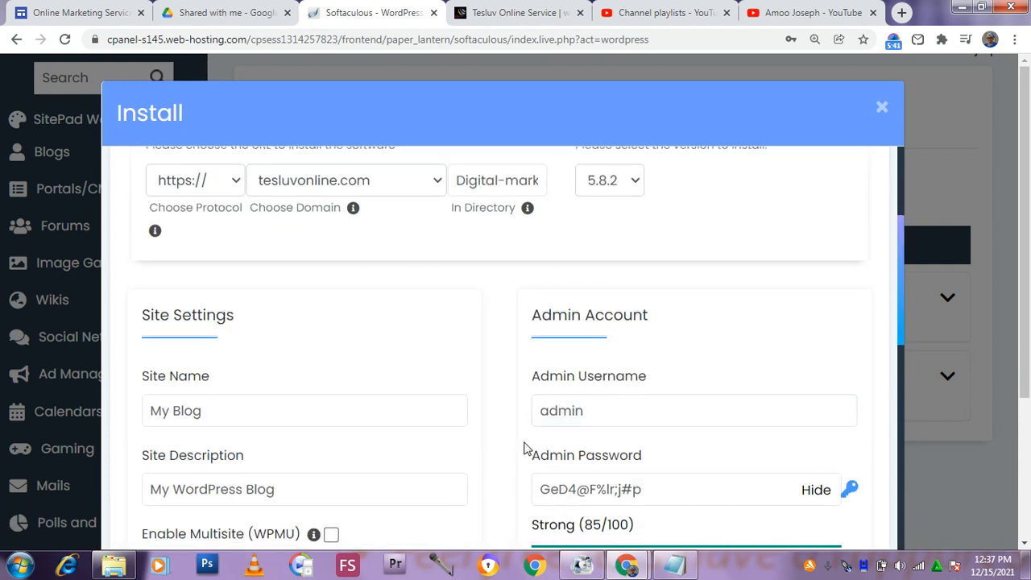
scroll(520, 448, down, 1)
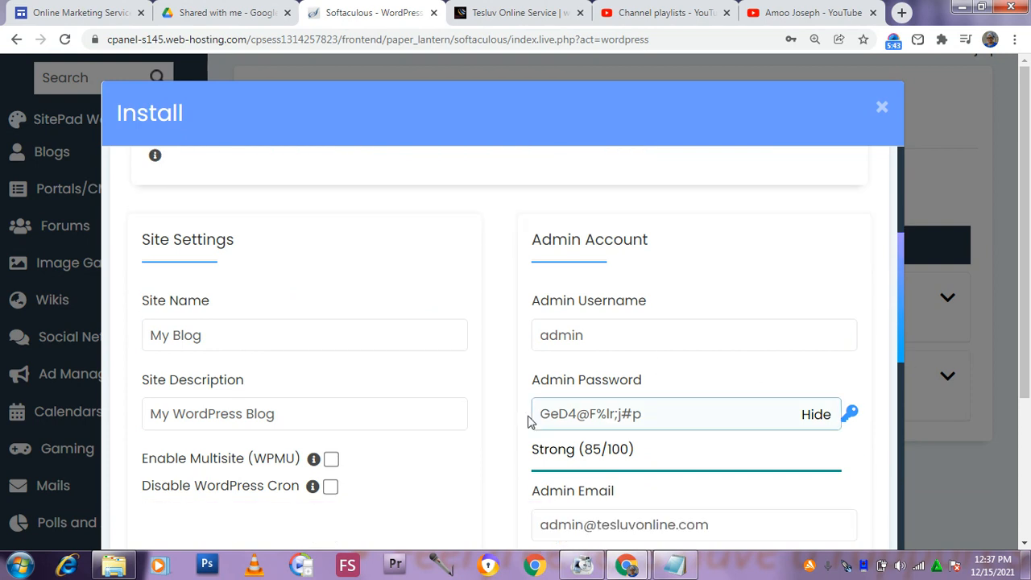
drag(698, 412, 491, 442)
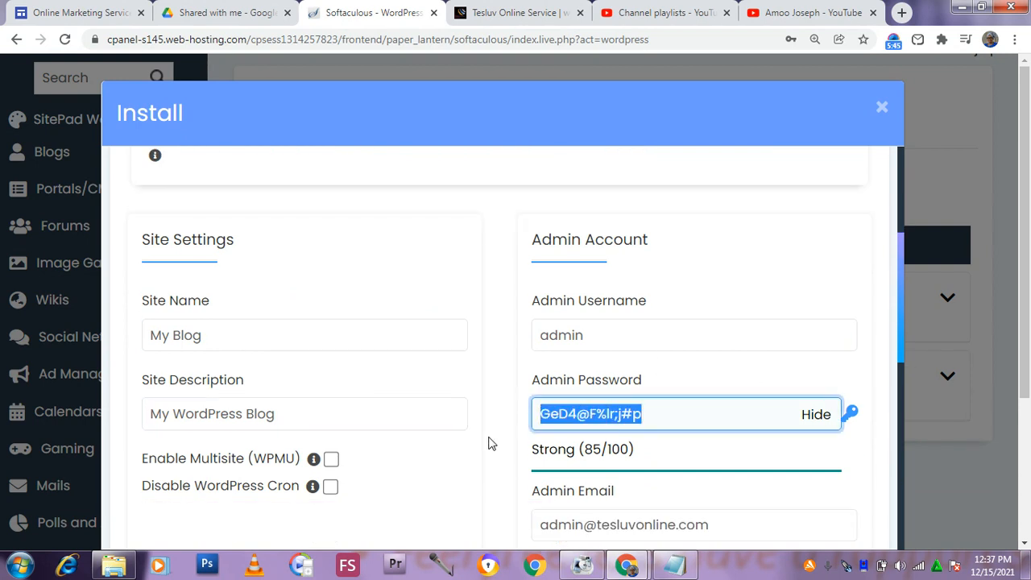
click(492, 415)
scroll(668, 416, down, 5)
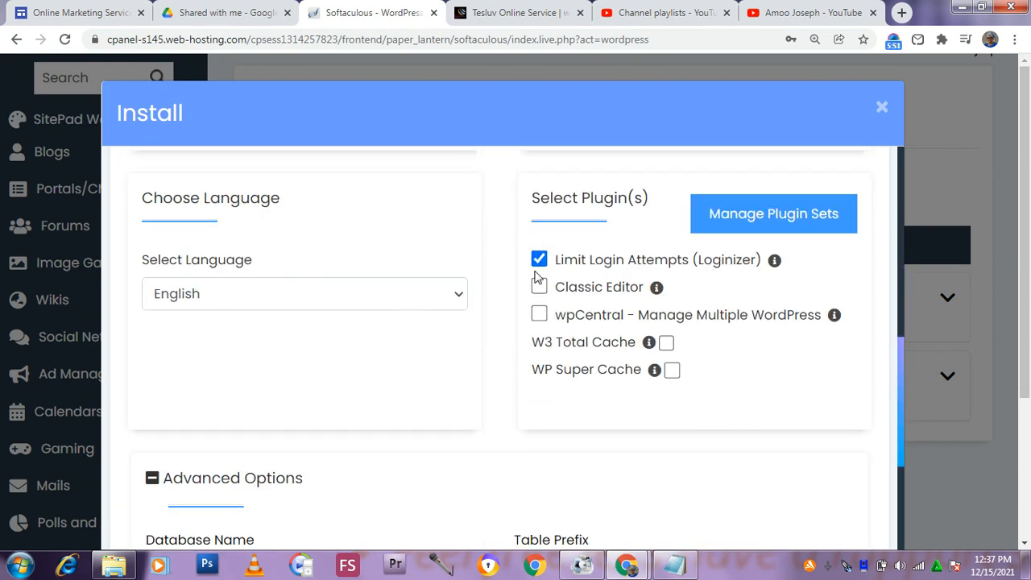
scroll(451, 373, down, 4)
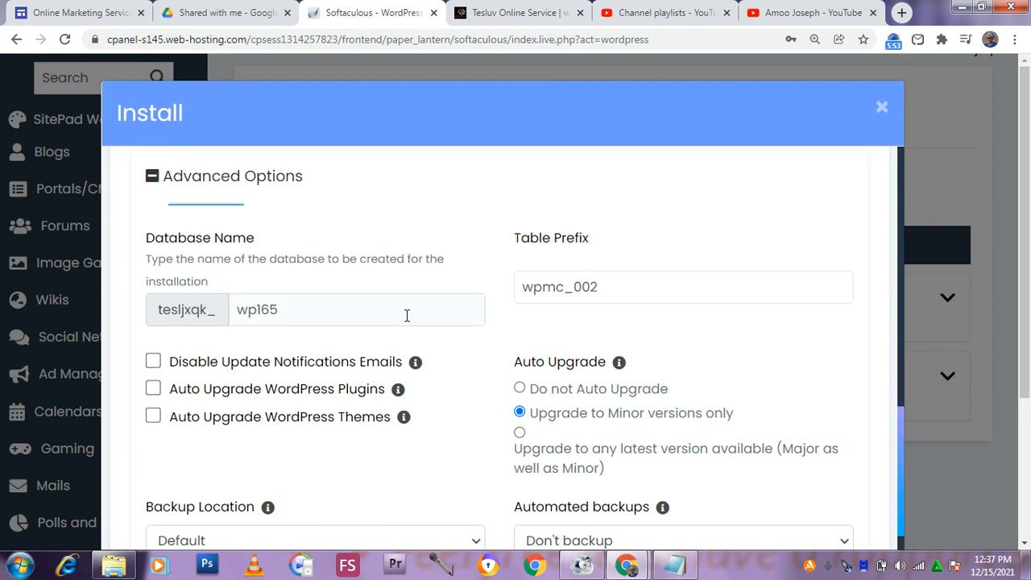
Review the Select Theme section of the installation form and open the preview of the educator theme.
scroll(379, 350, down, 6)
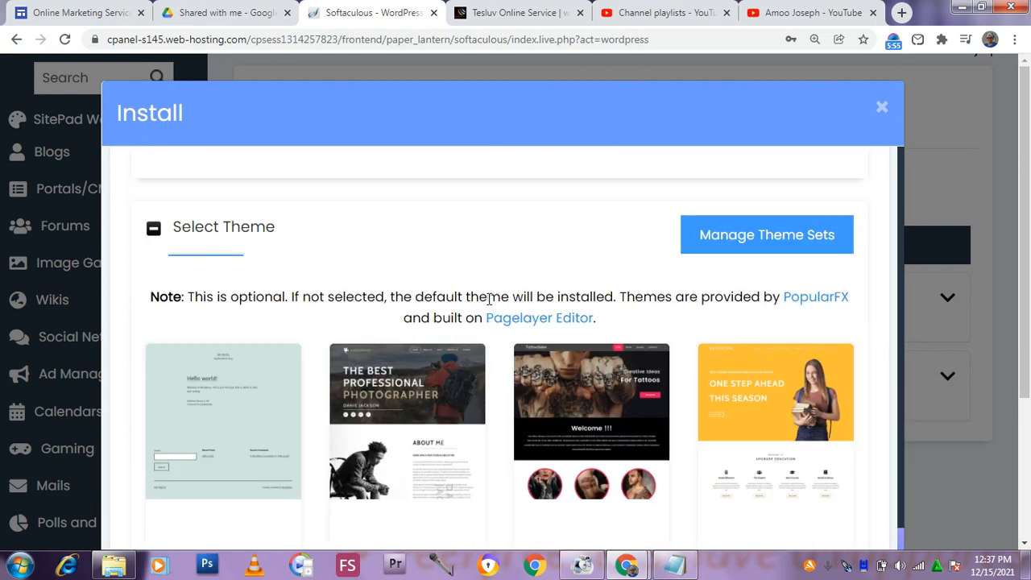
scroll(499, 305, down, 3)
scroll(525, 313, up, 2)
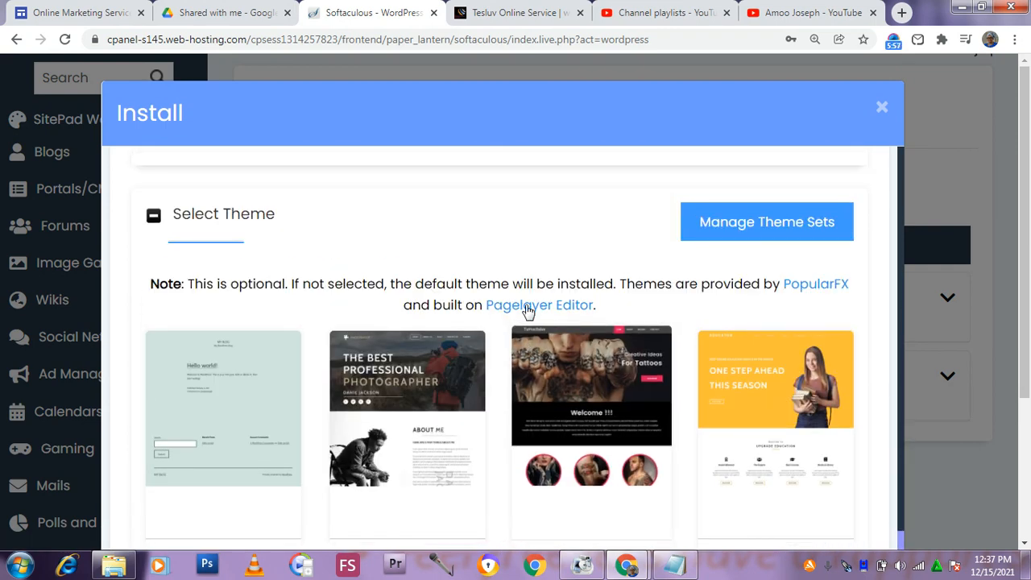
scroll(527, 313, down, 2)
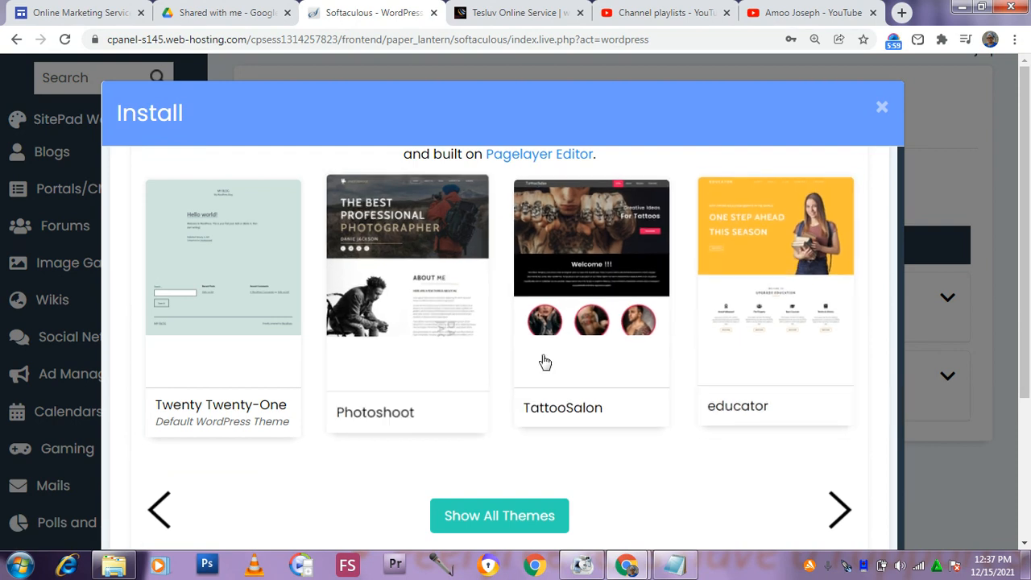
click(782, 315)
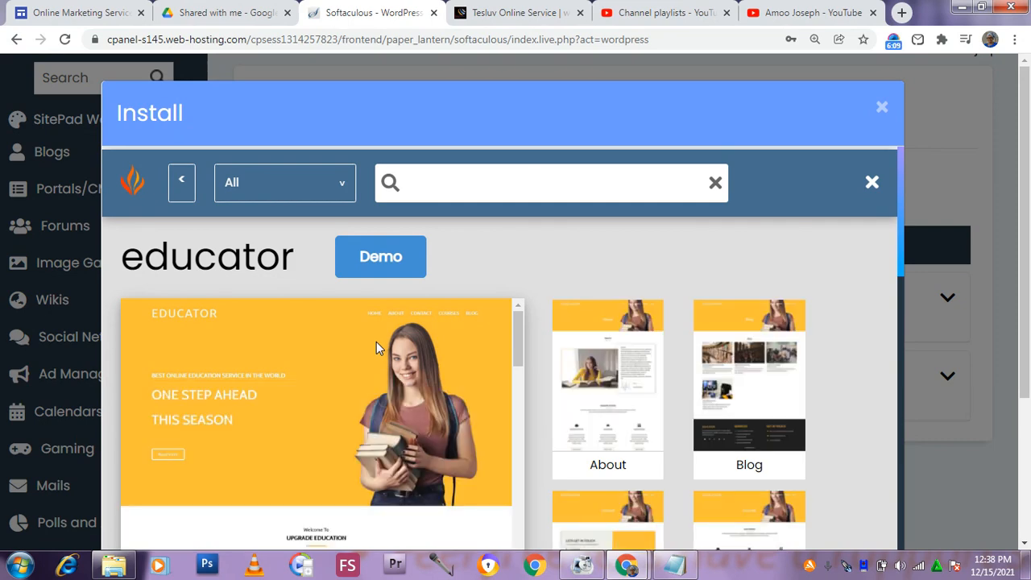
Examine the educator theme's home page preview and its About, Blog, Contact, Courses and Home page samples.
scroll(370, 358, down, 3)
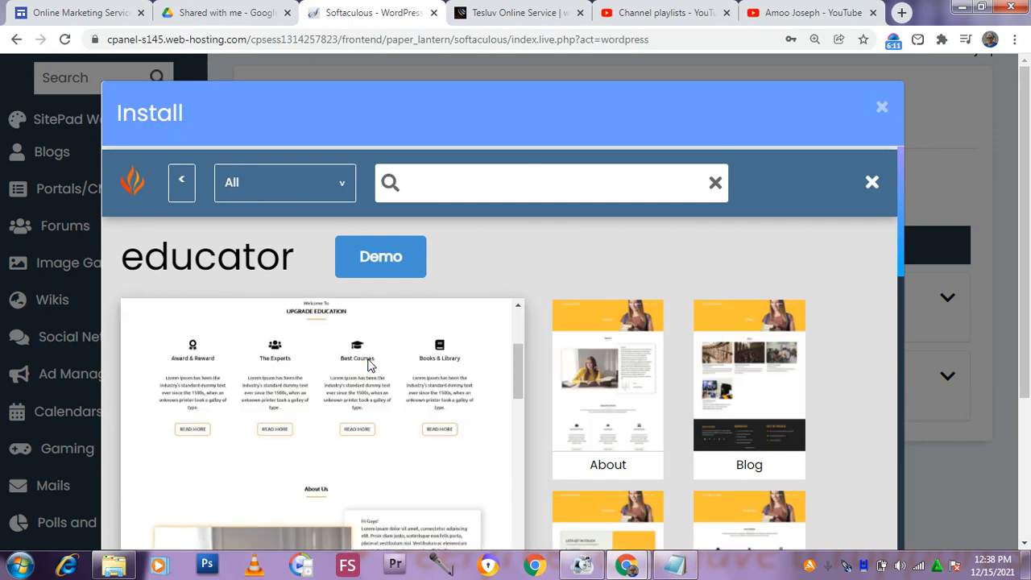
scroll(580, 335, down, 3)
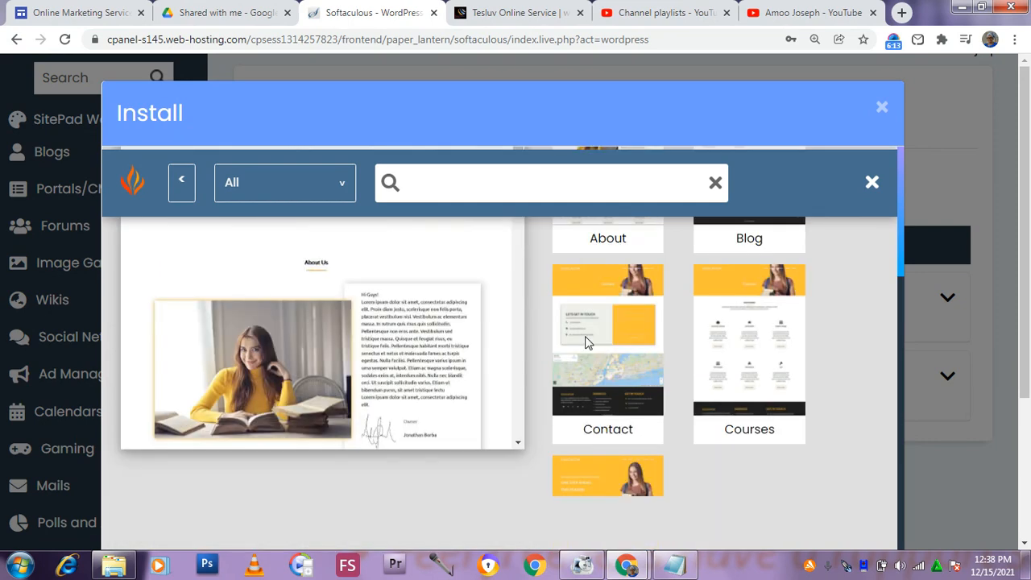
scroll(587, 338, down, 2)
scroll(587, 337, up, 5)
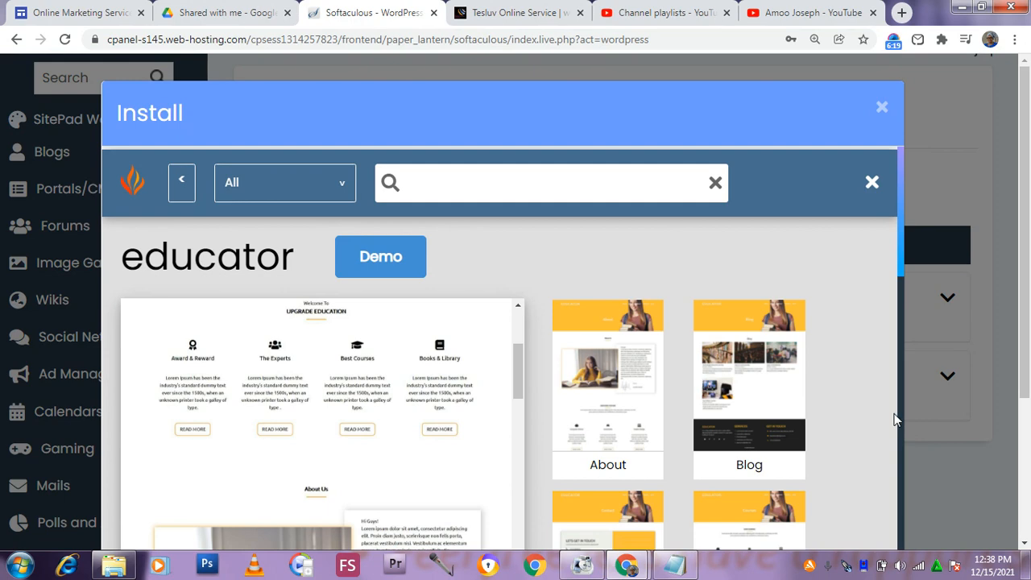
scroll(895, 338, down, 3)
scroll(899, 313, down, 4)
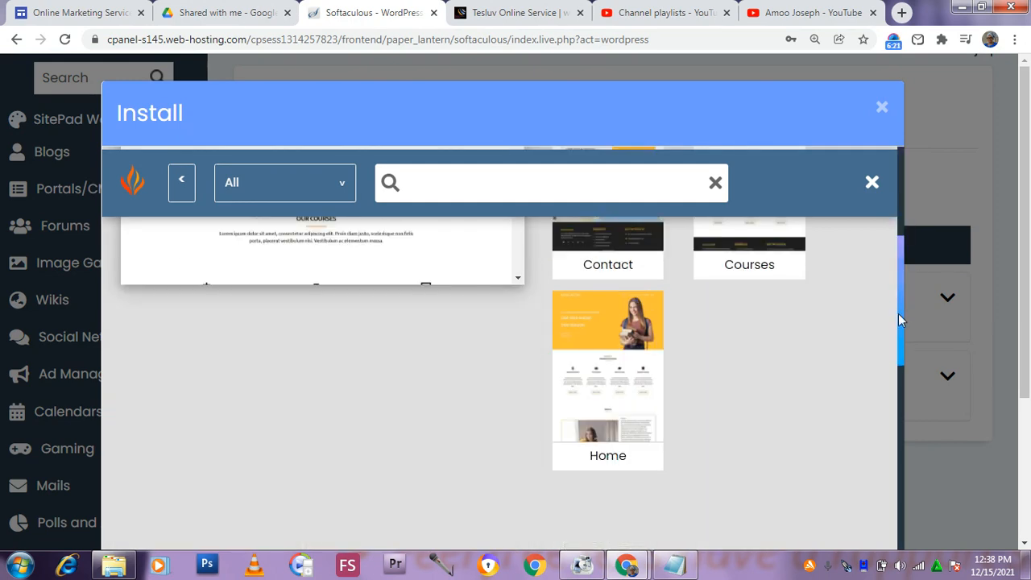
scroll(613, 320, up, 2)
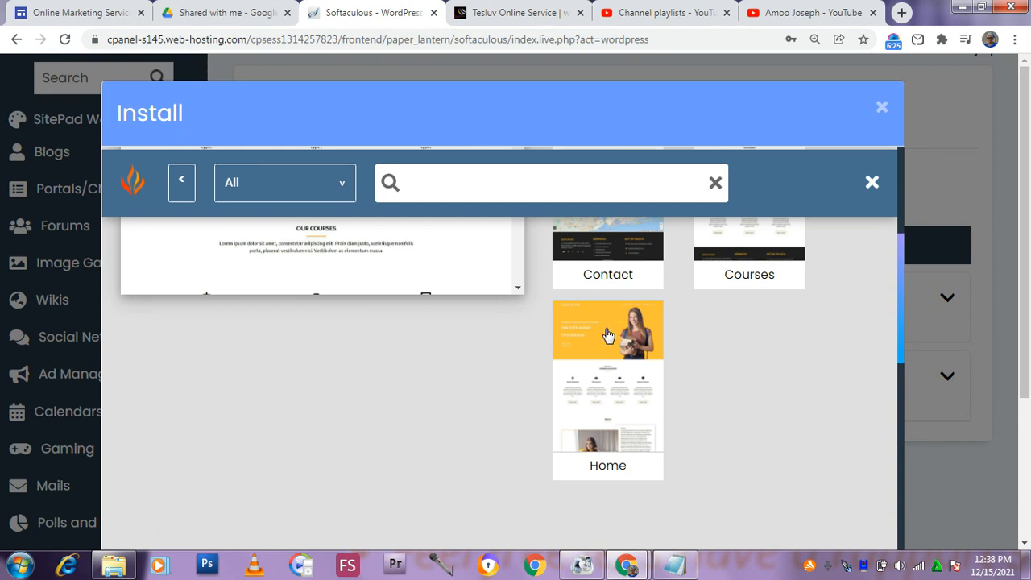
scroll(608, 336, down, 5)
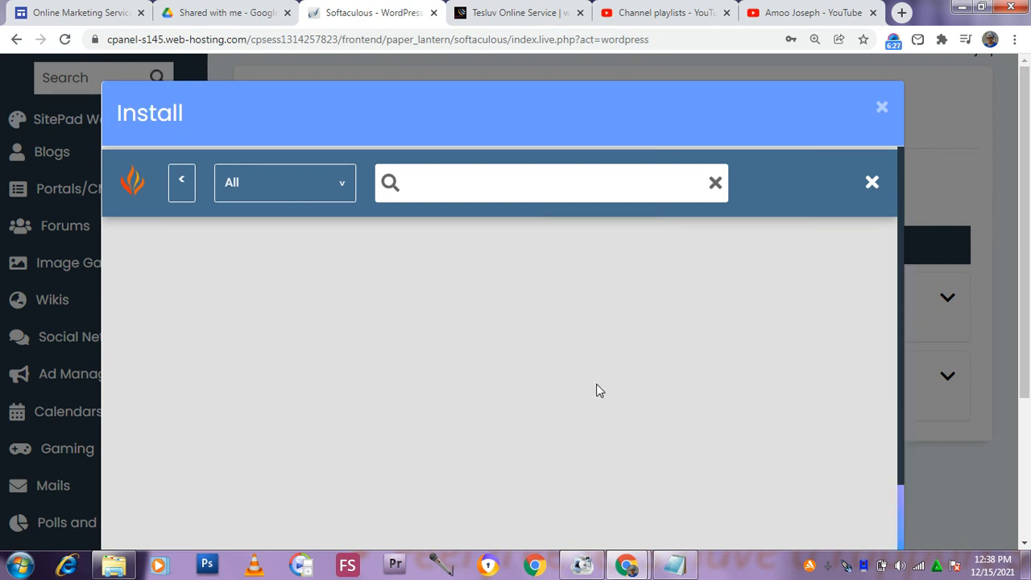
scroll(597, 391, up, 2)
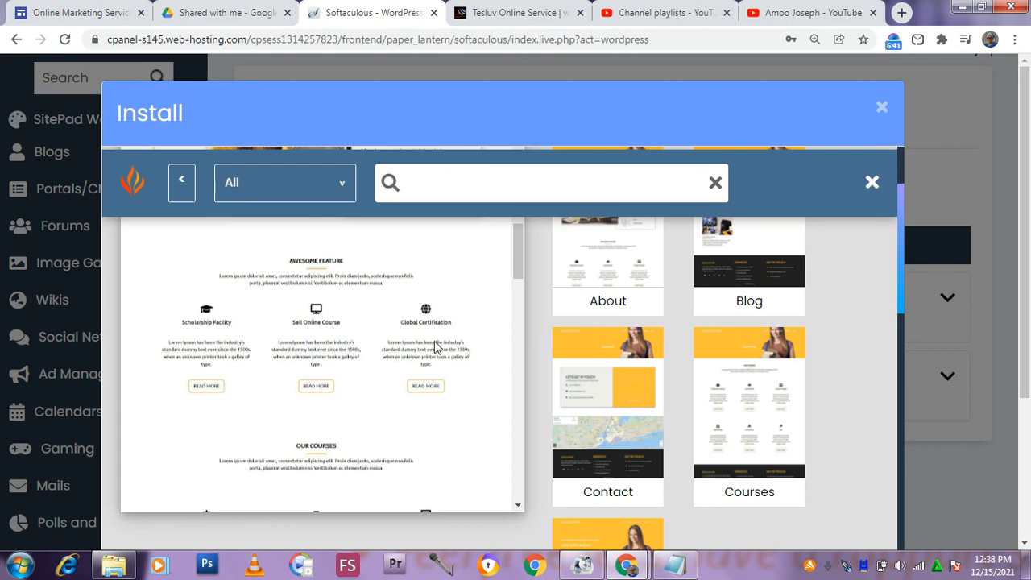
Check the educator home page's registration form and pricing list sections, then close the theme preview.
scroll(438, 350, up, 2)
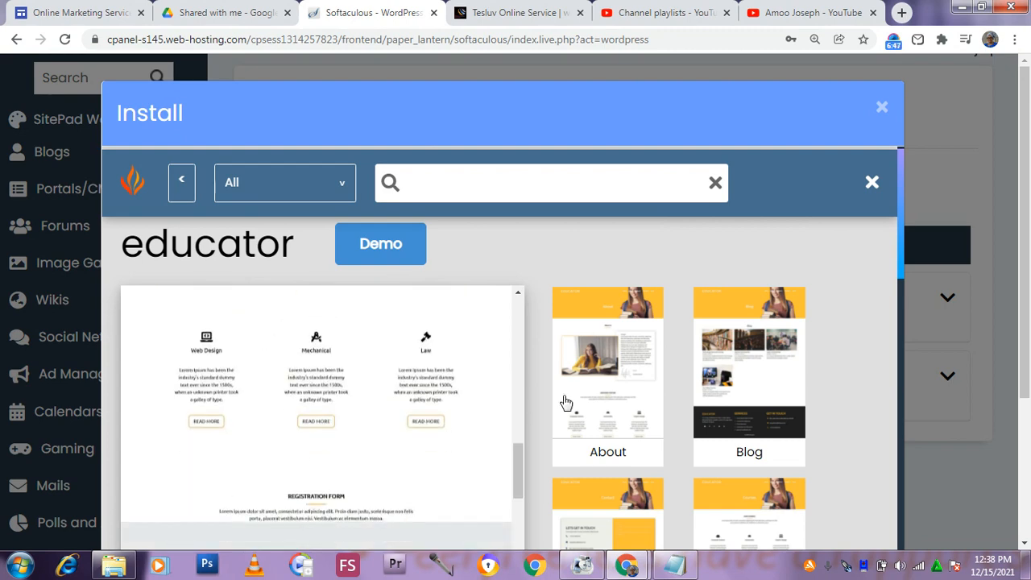
scroll(633, 396, down, 6)
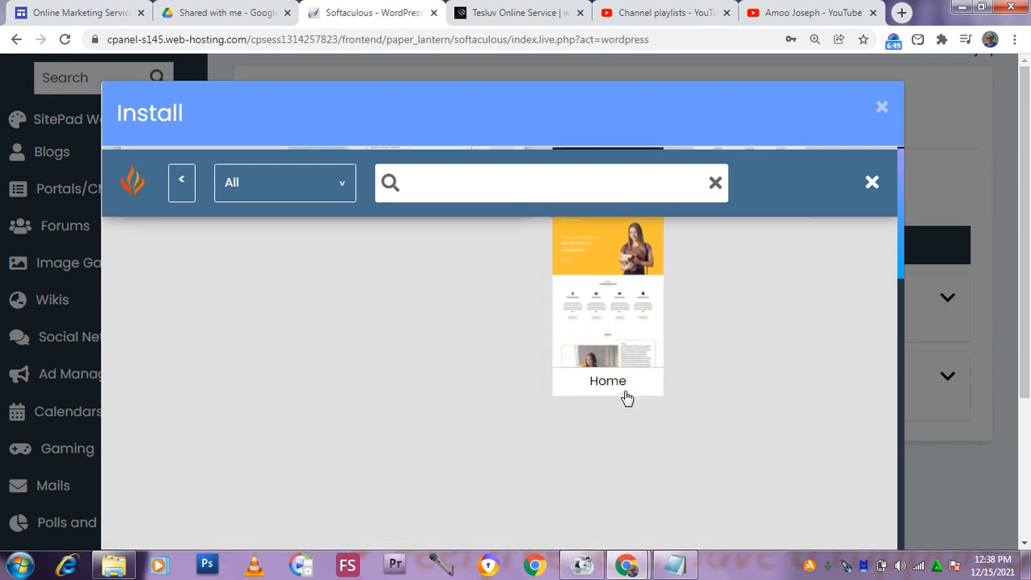
scroll(627, 398, up, 2)
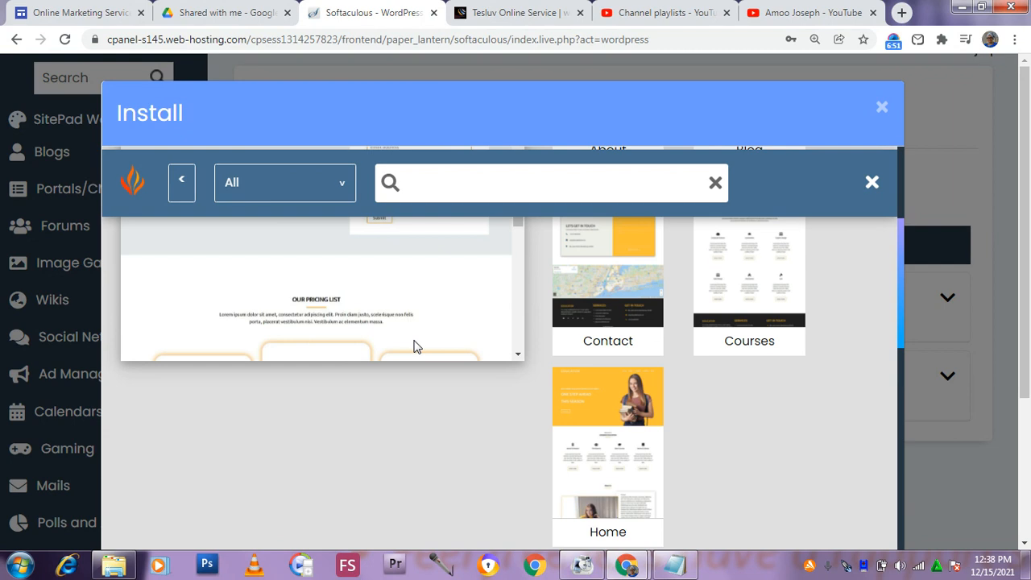
scroll(416, 342, up, 3)
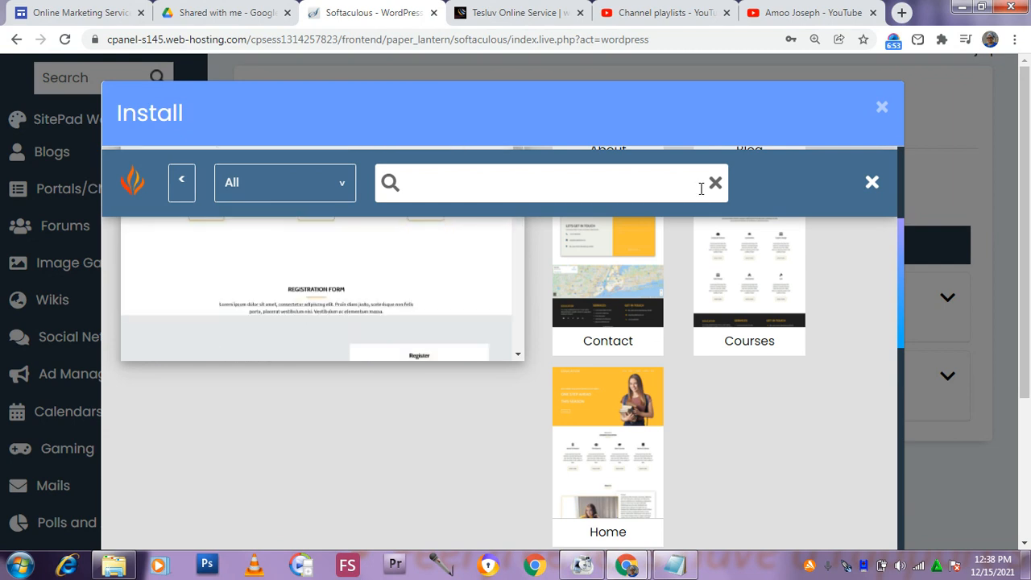
scroll(338, 319, up, 3)
scroll(422, 339, down, 3)
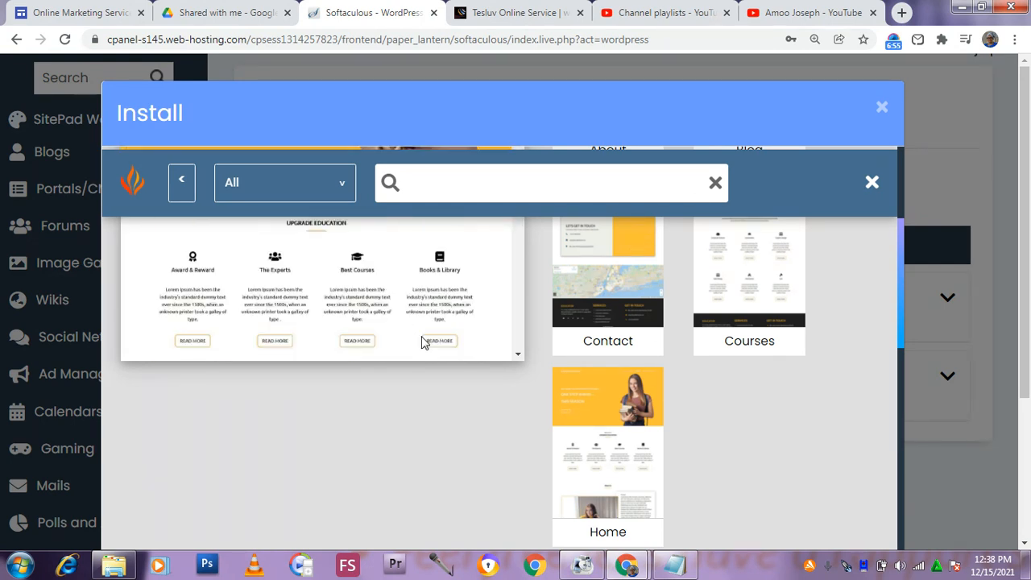
scroll(601, 352, down, 5)
scroll(822, 320, down, 3)
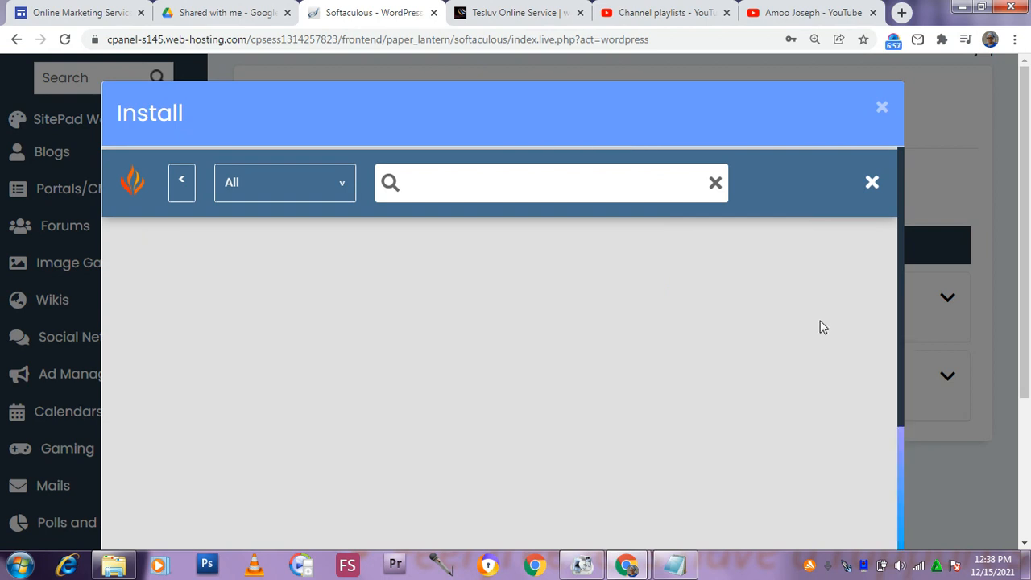
scroll(821, 319, down, 3)
click(872, 183)
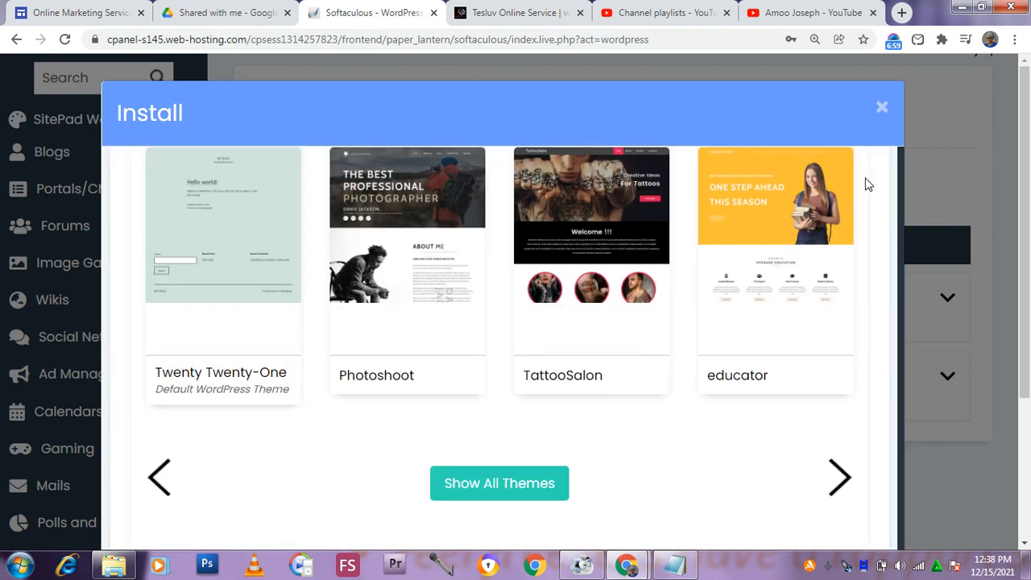
Show all available themes and browse the first rows of the theme catalogue.
scroll(484, 322, up, 2)
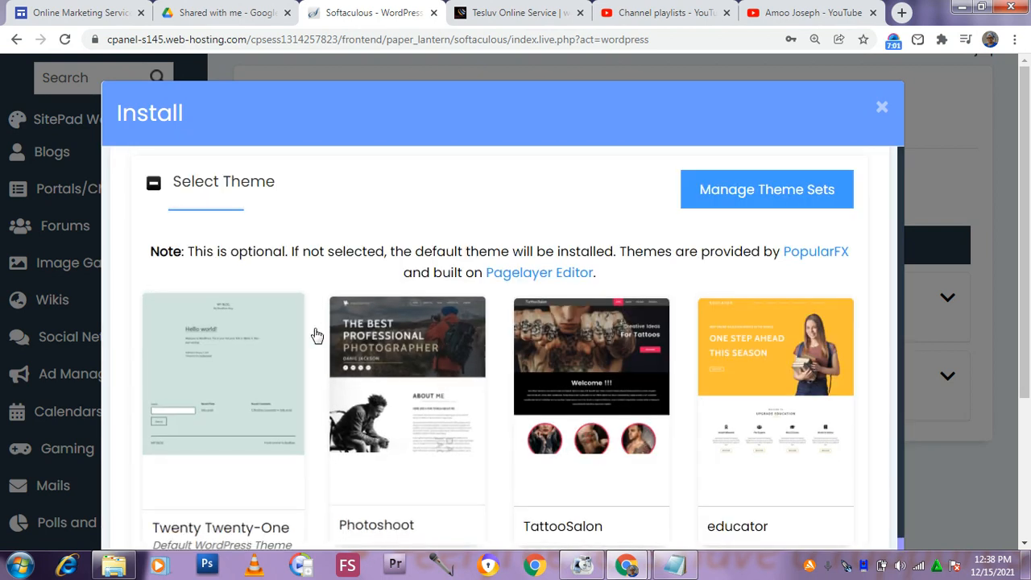
scroll(707, 339, down, 3)
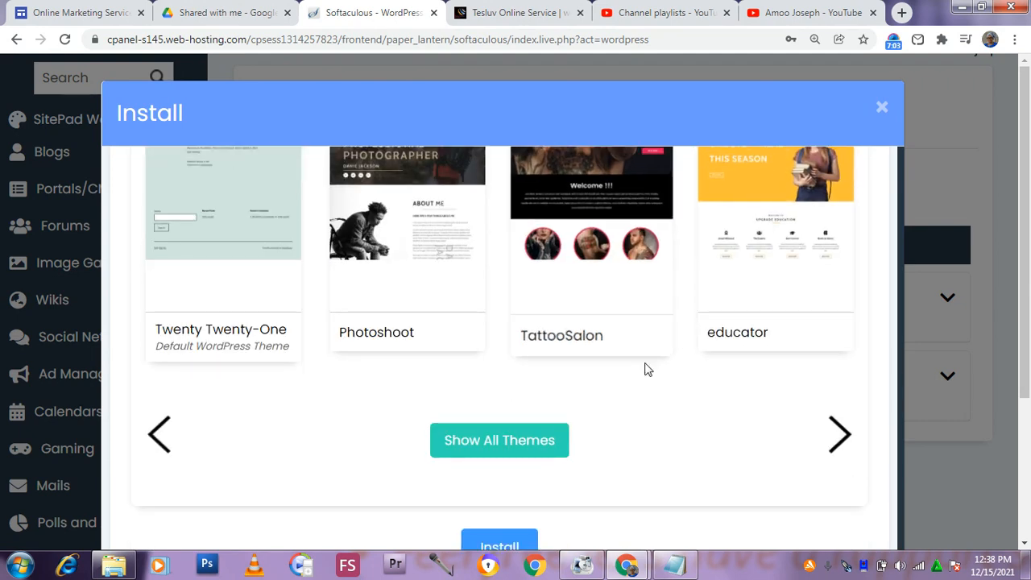
click(498, 440)
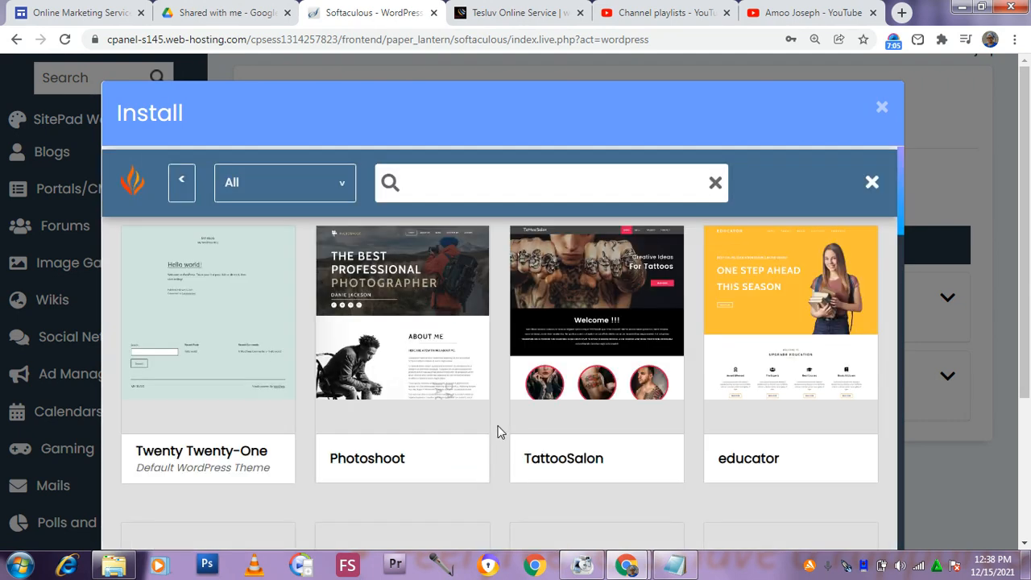
scroll(294, 349, down, 5)
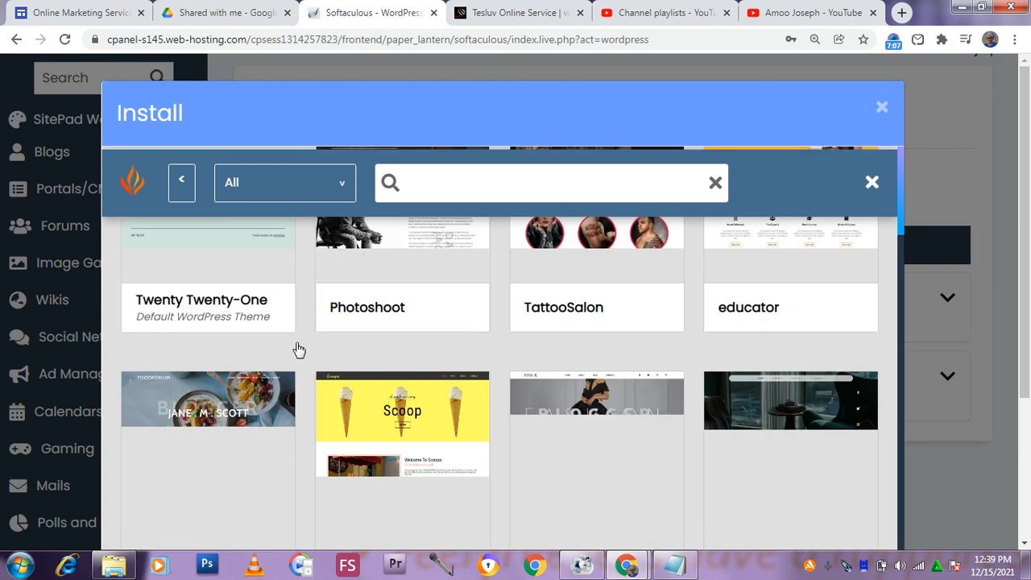
scroll(451, 287, up, 2)
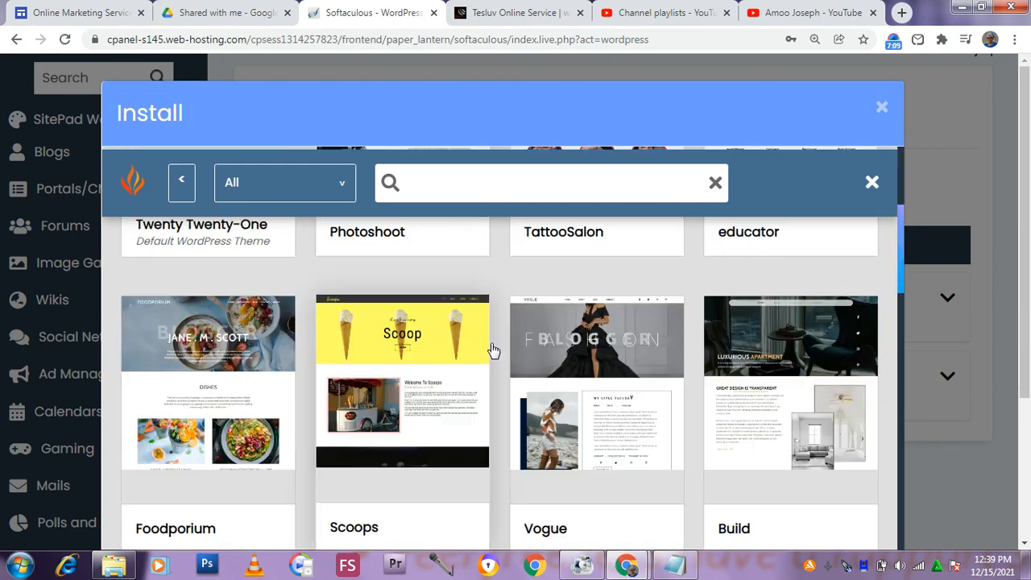
Open the Vogue theme and examine its home page preview along with its About, Blog, Contact and Home samples.
click(568, 404)
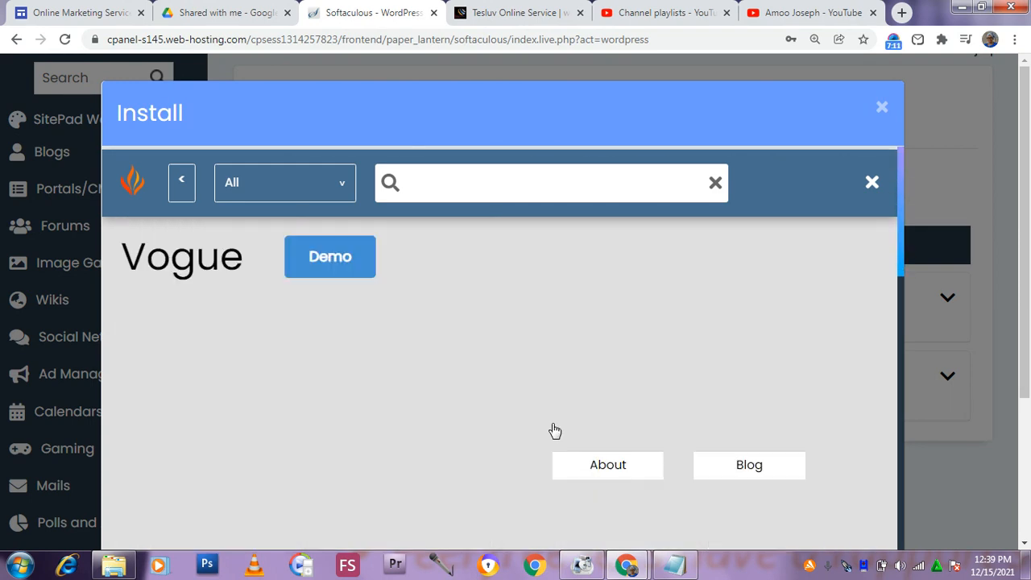
scroll(418, 375, down, 5)
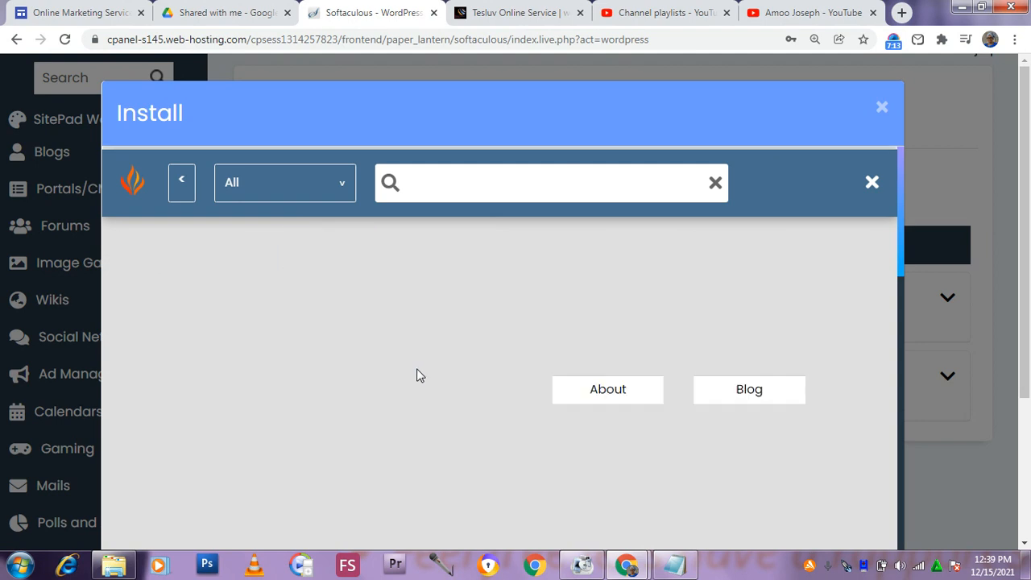
scroll(479, 353, up, 4)
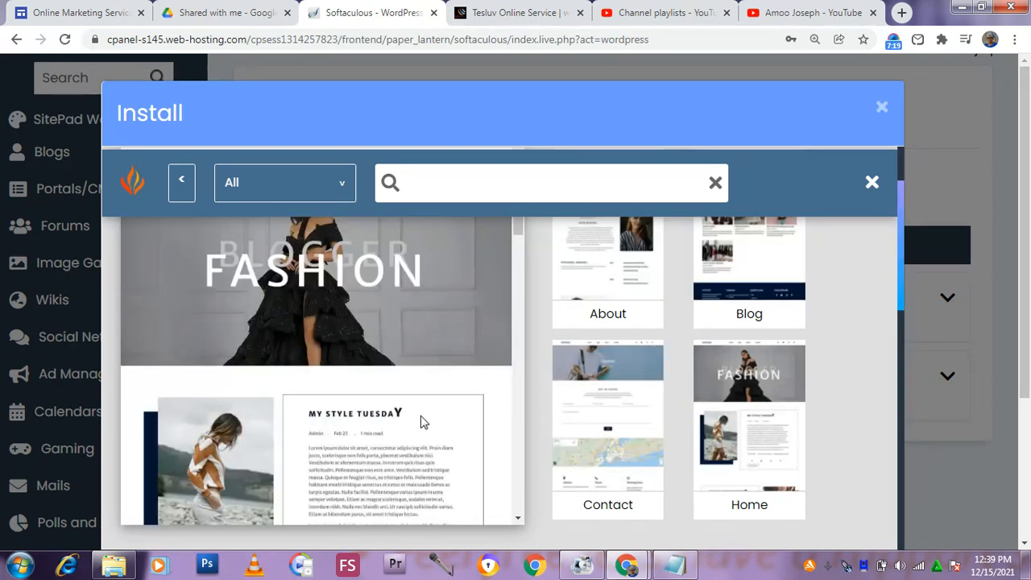
scroll(329, 318, up, 2)
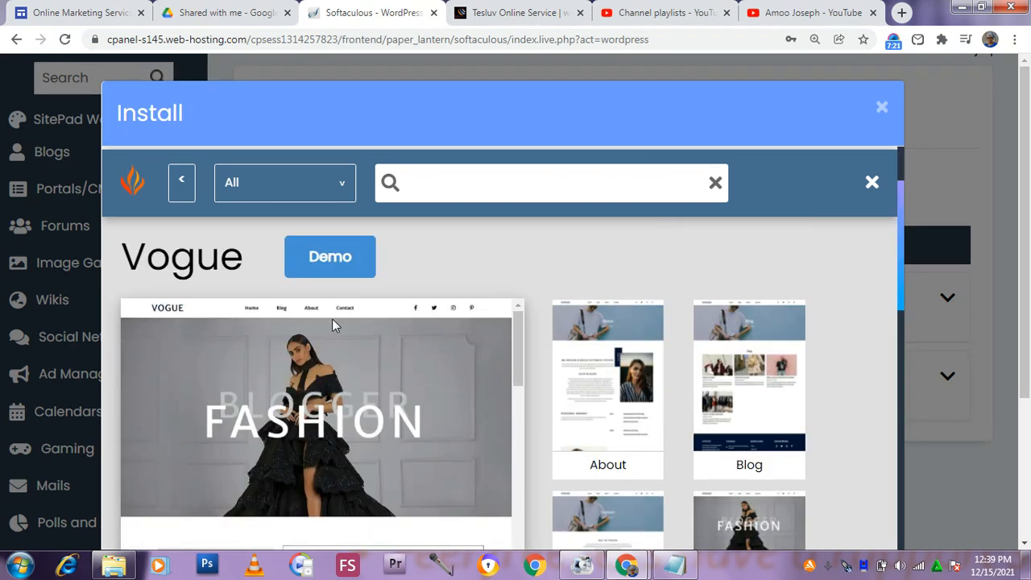
scroll(332, 321, down, 6)
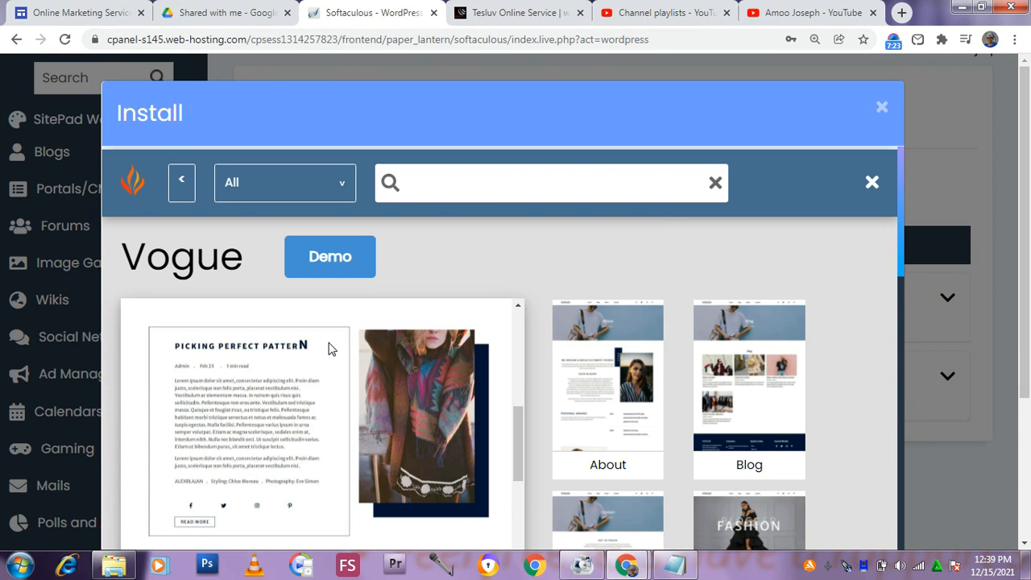
scroll(329, 348, down, 8)
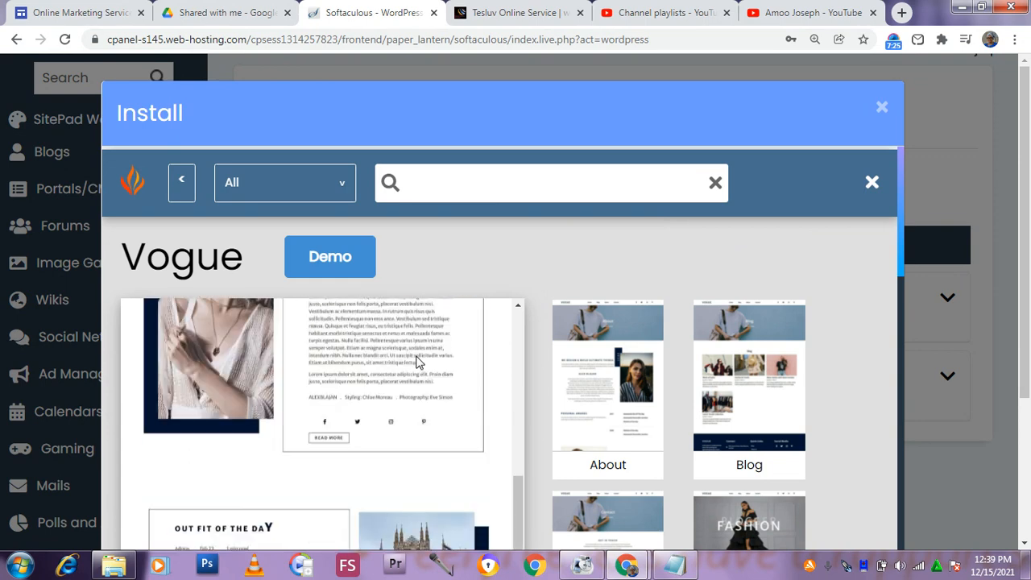
scroll(723, 382, down, 3)
scroll(722, 384, down, 5)
scroll(511, 353, up, 4)
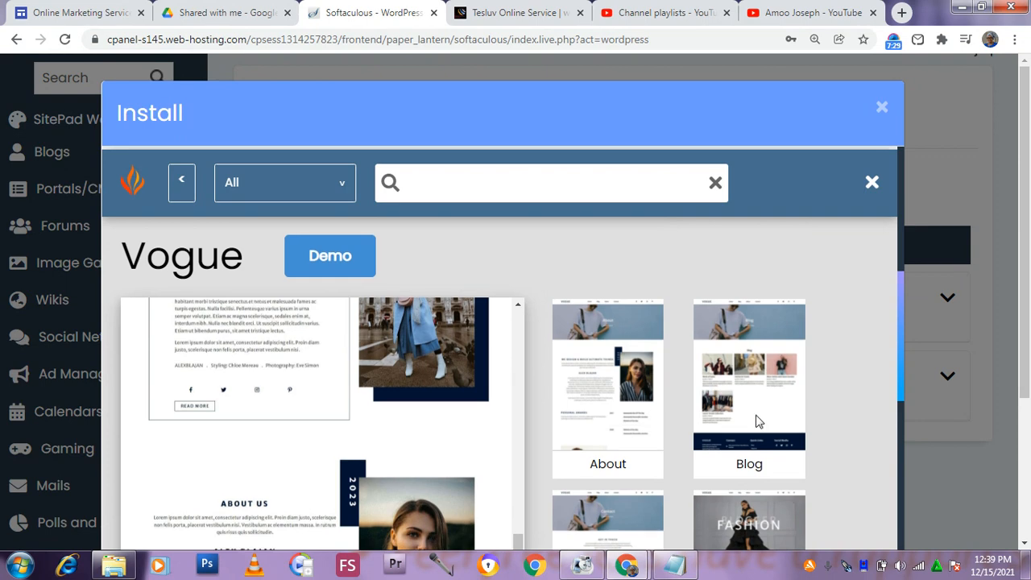
scroll(758, 423, down, 2)
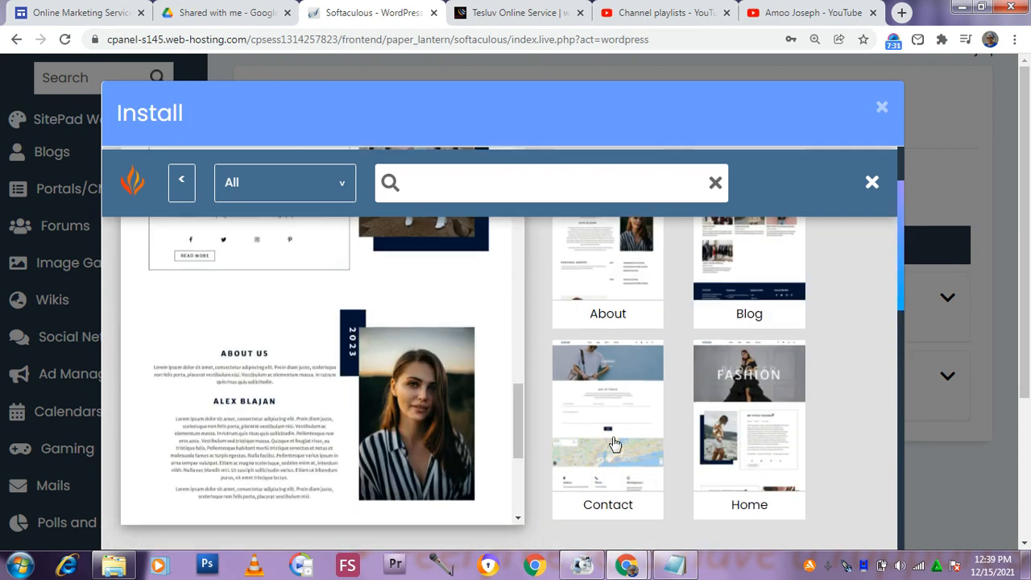
scroll(682, 278, up, 2)
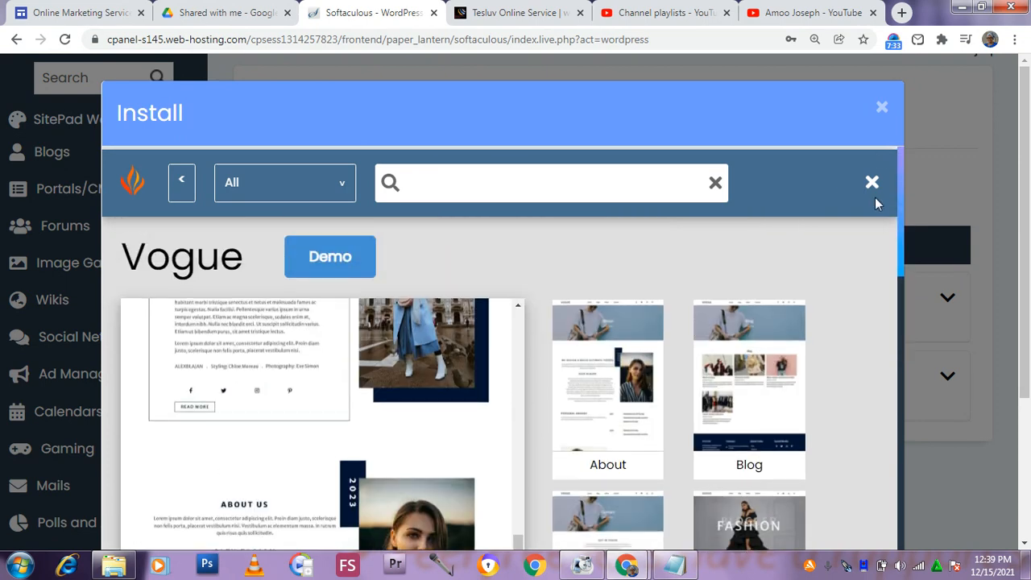
Close the Vogue preview and look over the suggested themes in the installation form again.
click(873, 184)
scroll(644, 379, down, 1)
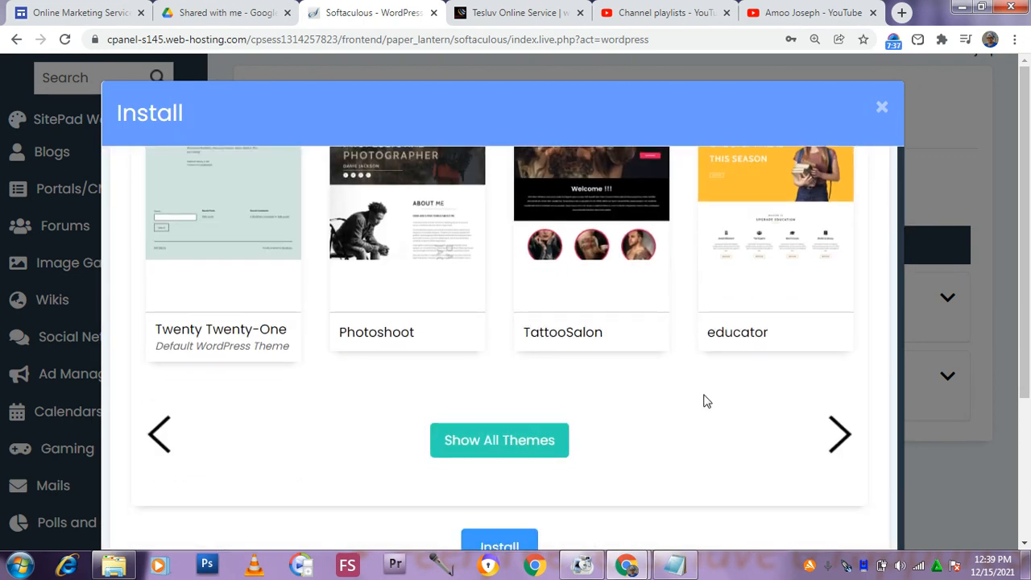
scroll(766, 339, up, 2)
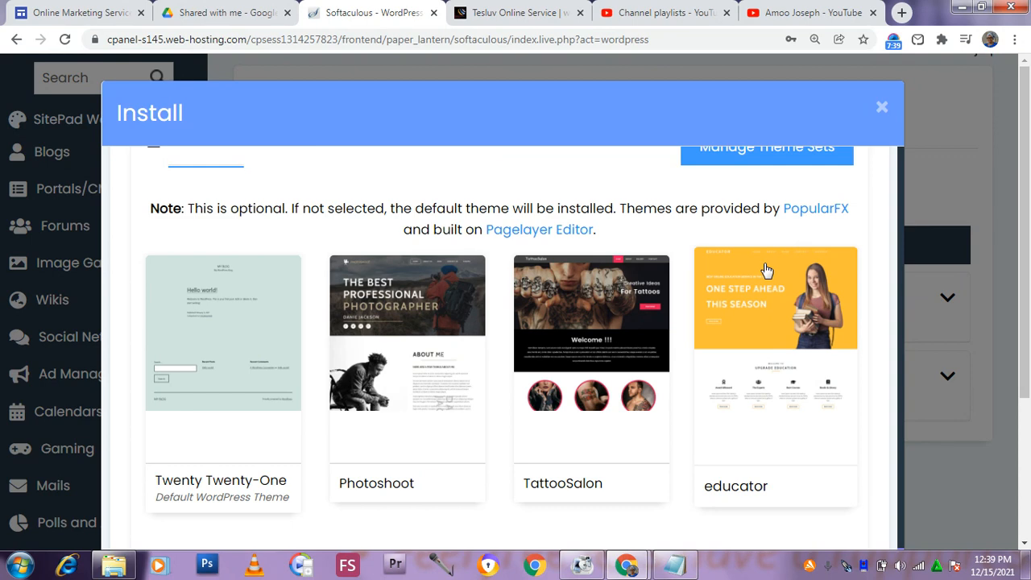
scroll(464, 341, down, 2)
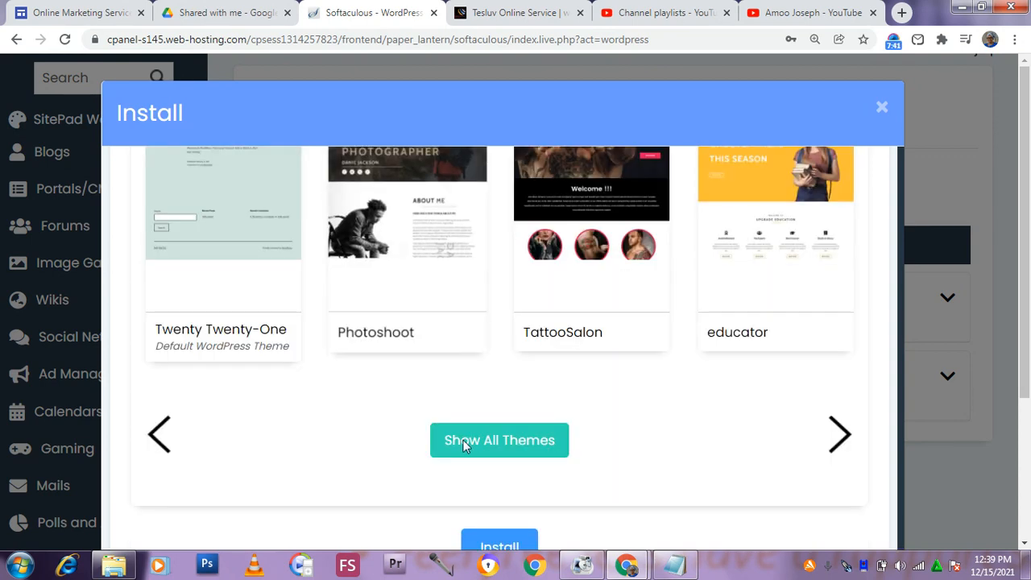
Run the WordPress installation with the current settings and review the resulting confirmation with the site and administrative URLs.
click(500, 545)
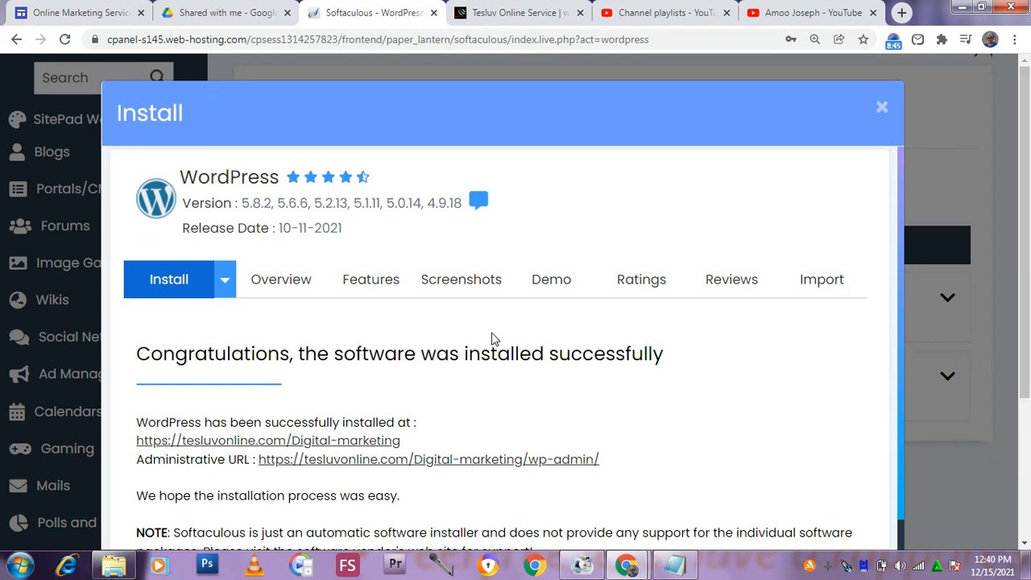
scroll(462, 350, down, 2)
scroll(429, 303, up, 2)
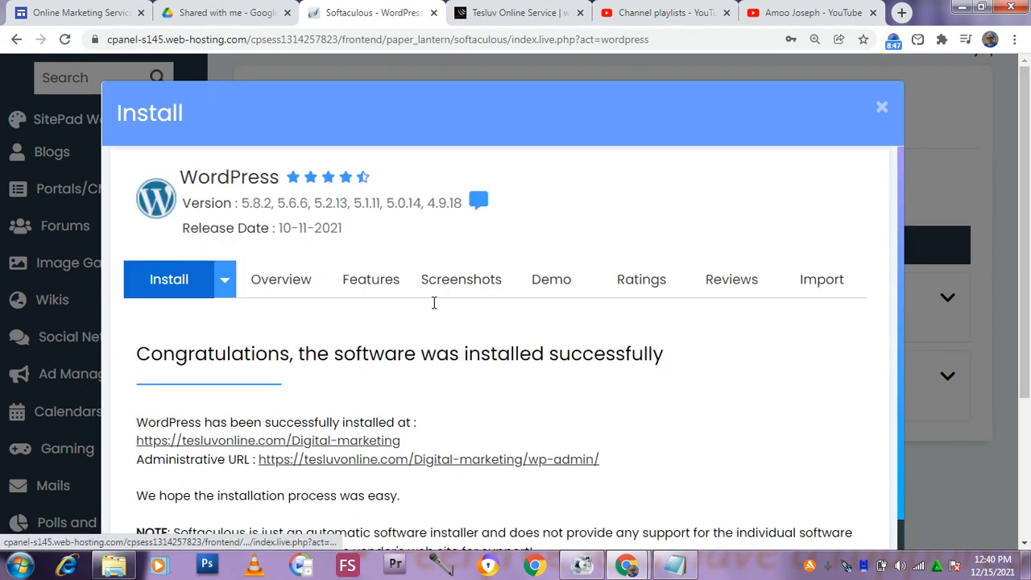
scroll(432, 307, down, 3)
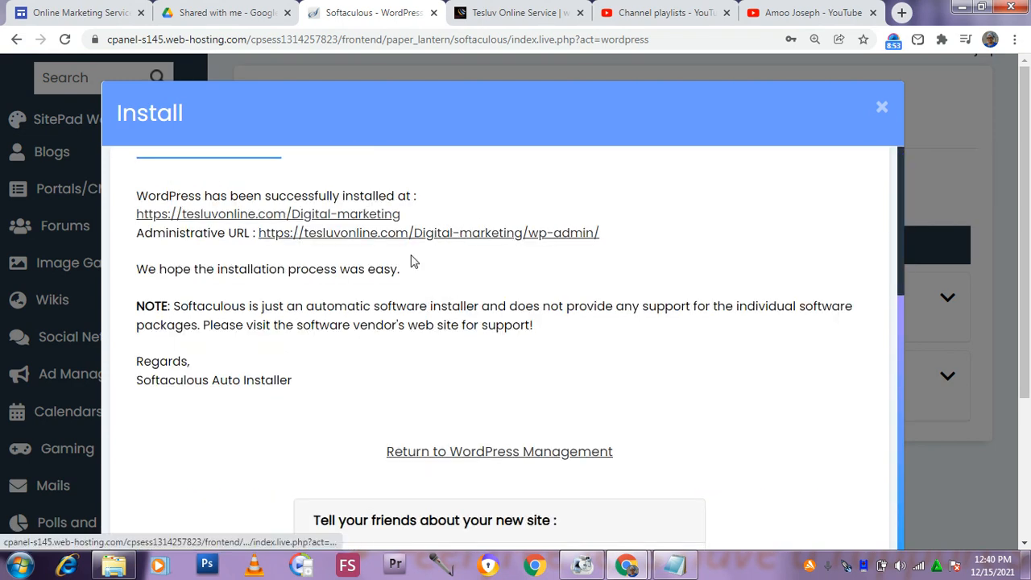
scroll(416, 259, up, 2)
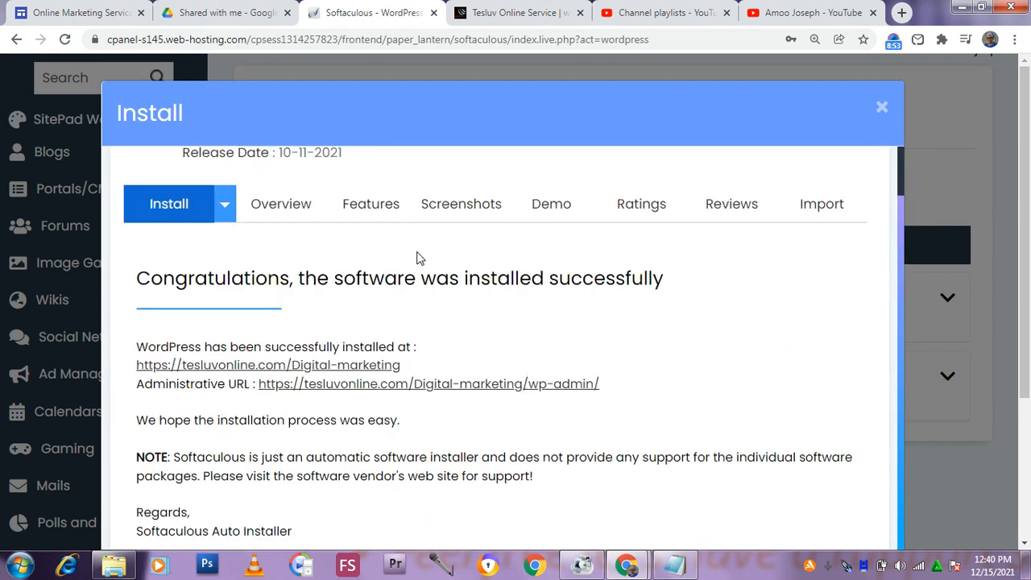
Open the installed Digital-marketing site in a new browser tab and close the old Tesluv Online Service tab.
right_click(213, 364)
click(282, 374)
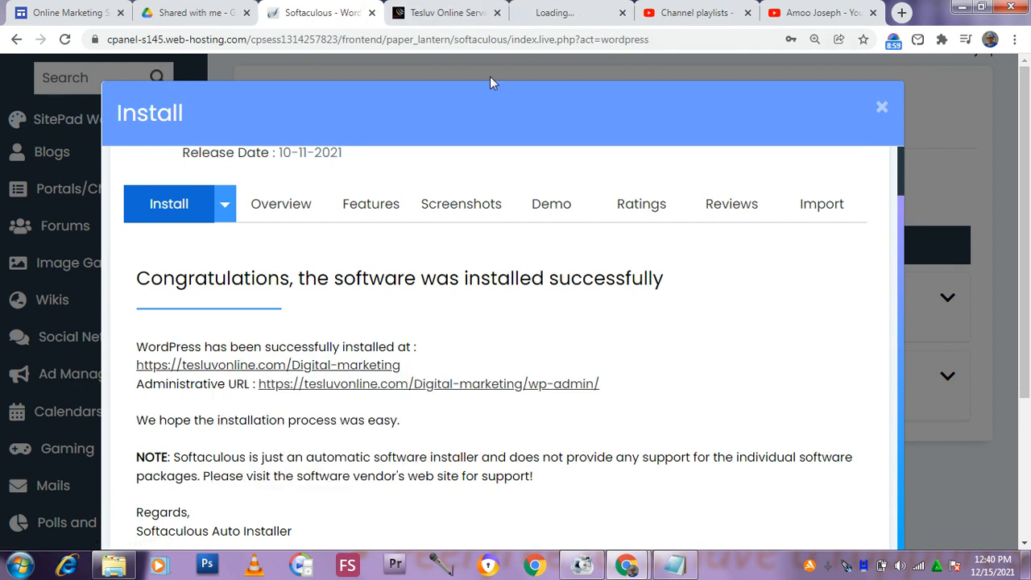
click(544, 14)
click(497, 13)
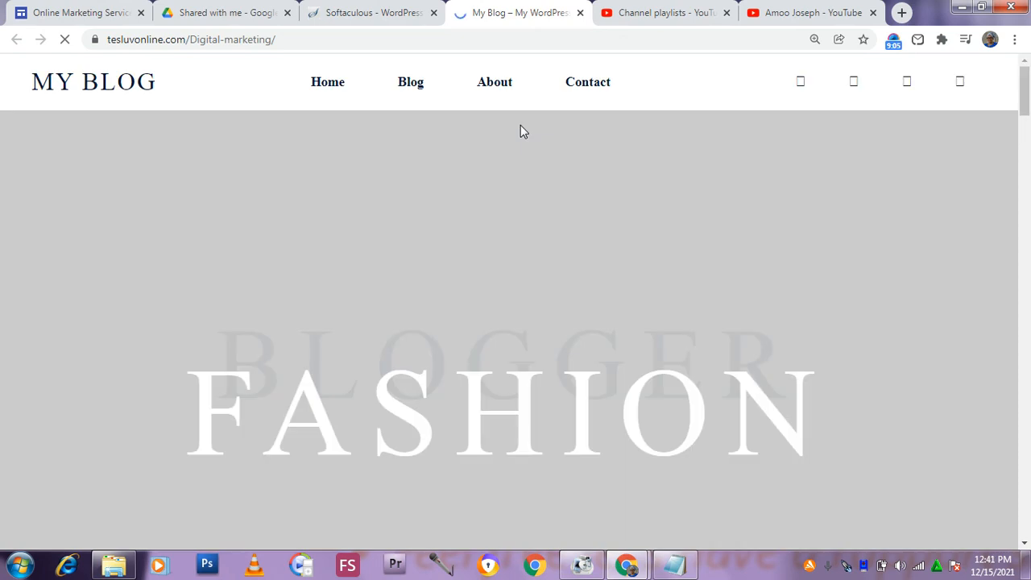
Examine the new site's home page from the fashion banner through the blog posts down to the footer.
scroll(516, 157, down, 5)
scroll(516, 156, up, 5)
scroll(478, 211, down, 10)
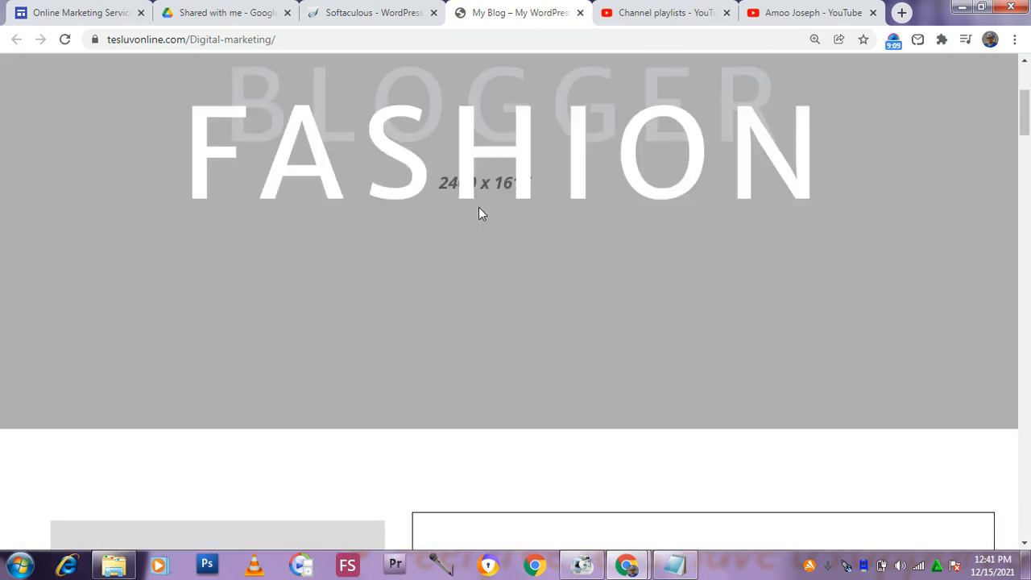
scroll(478, 211, up, 10)
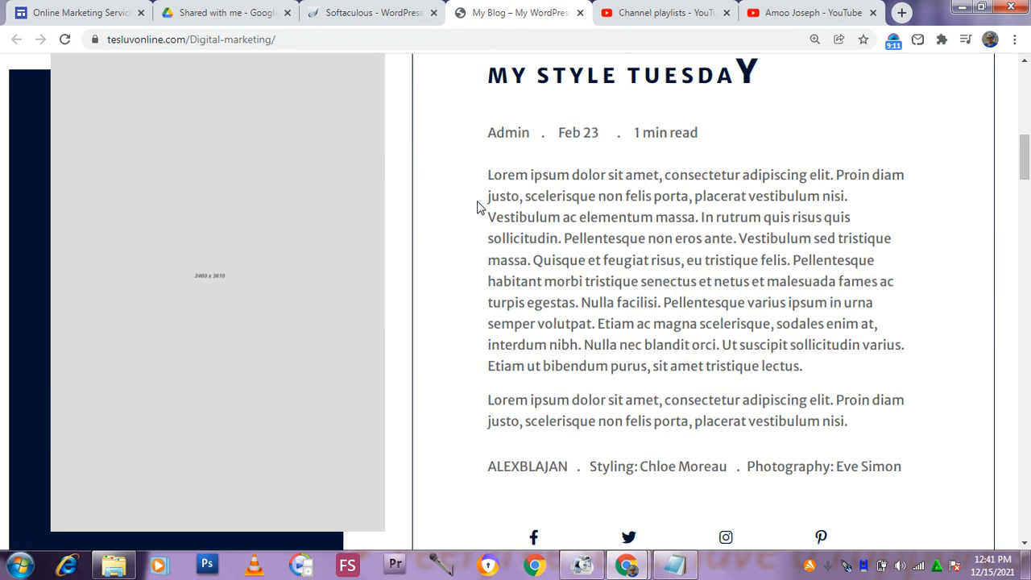
scroll(477, 198, down, 10)
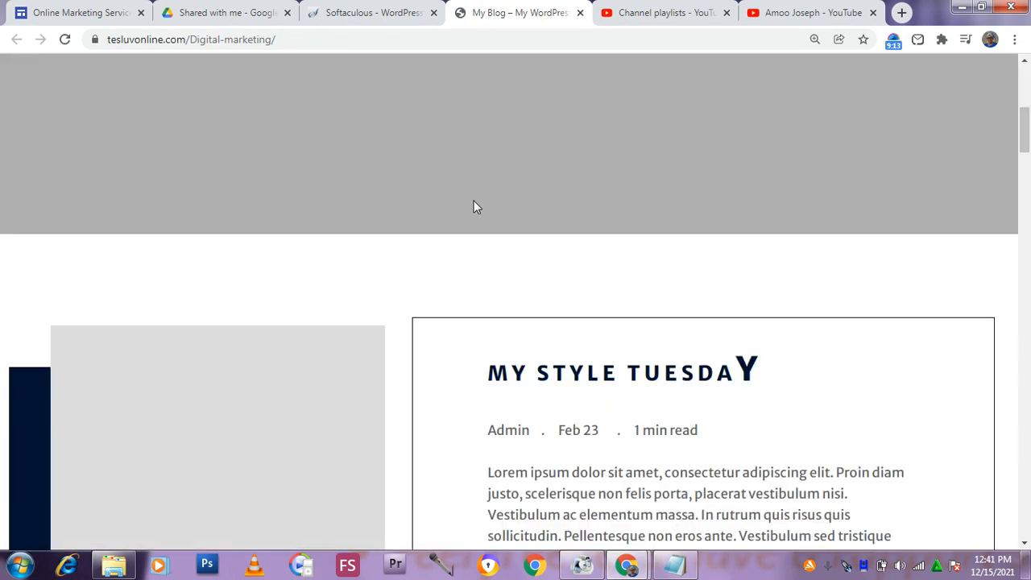
scroll(484, 200, down, 20)
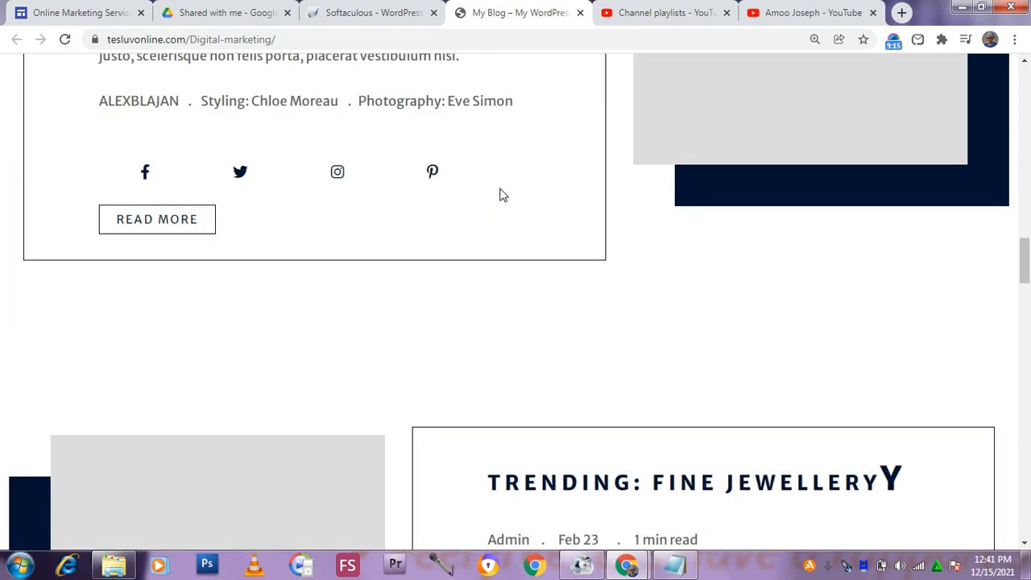
scroll(523, 175, down, 20)
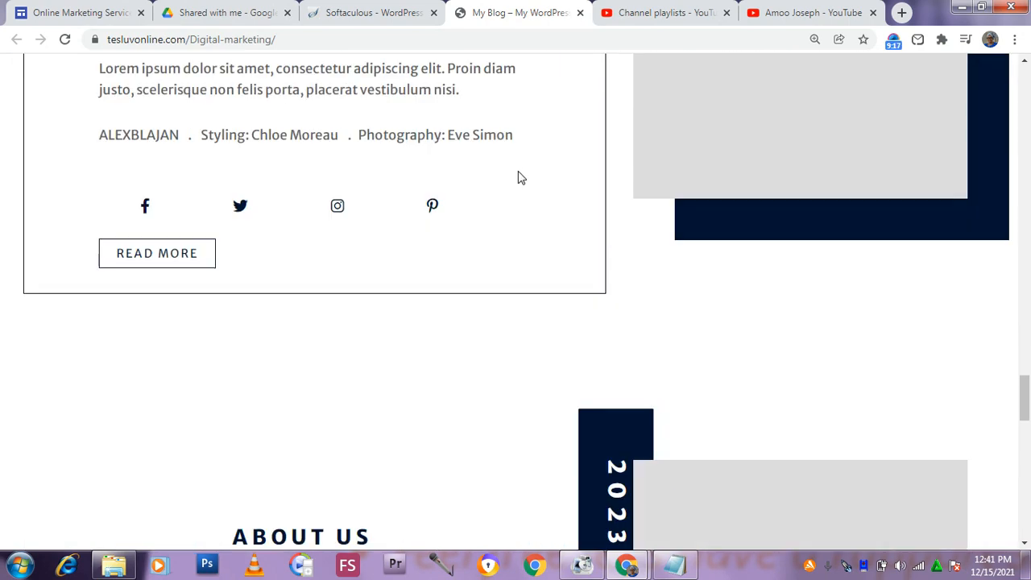
scroll(530, 170, down, 6)
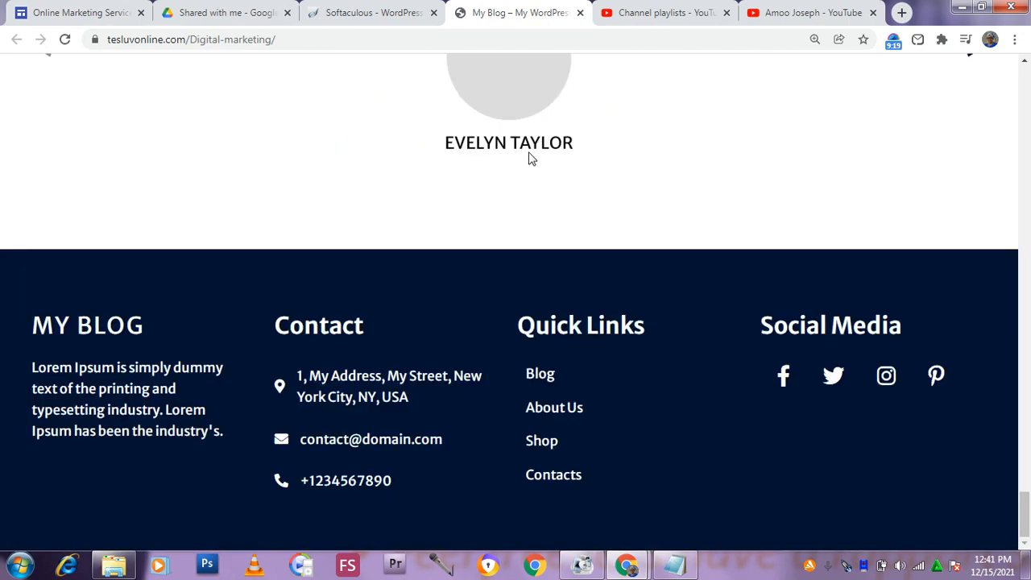
scroll(528, 153, up, 8)
scroll(525, 144, up, 15)
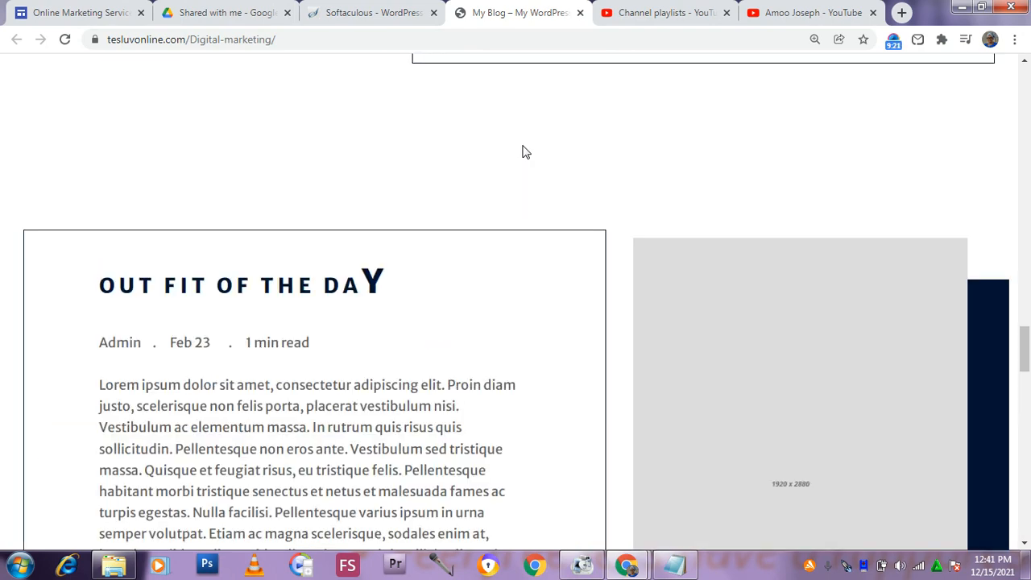
scroll(523, 152, down, 8)
scroll(524, 151, up, 10)
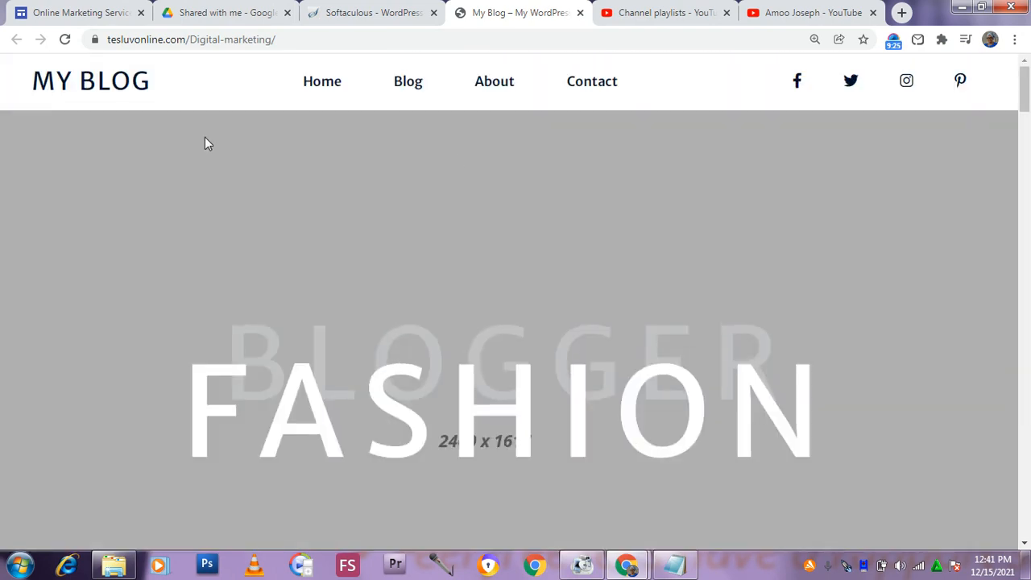
Check the new site's full web address in the browser and close the site's tab.
drag(275, 40, 2, 71)
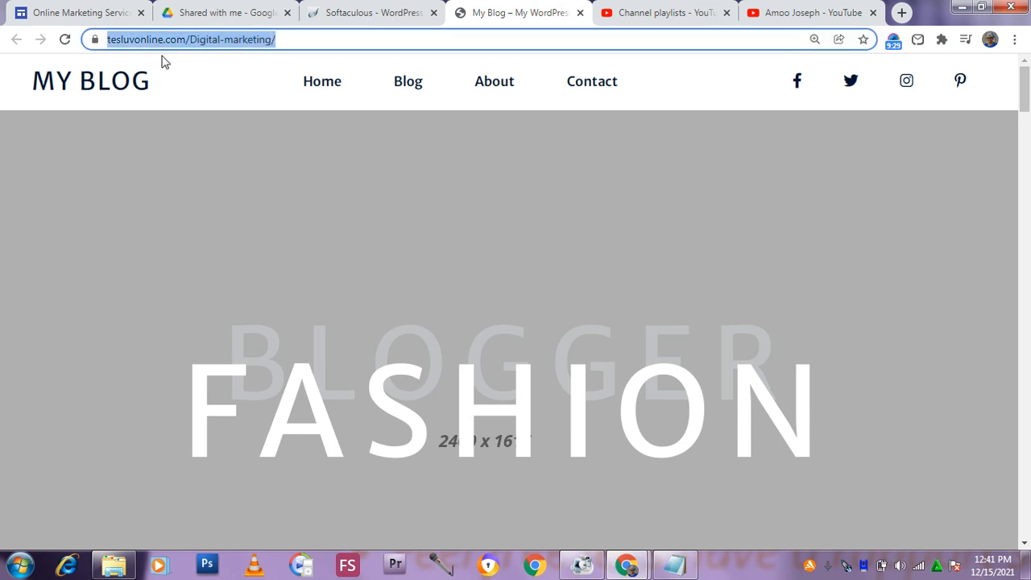
click(288, 38)
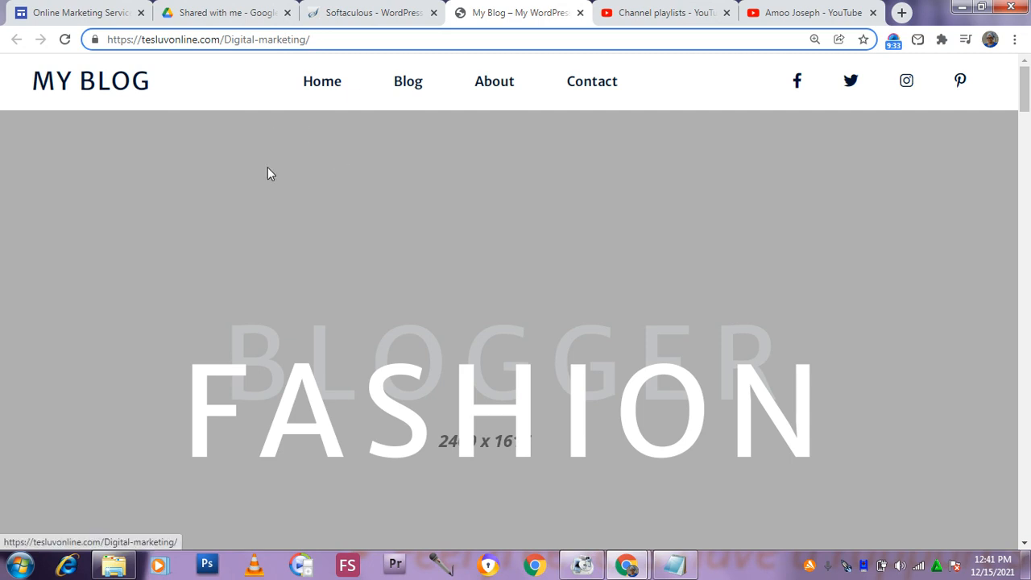
click(580, 12)
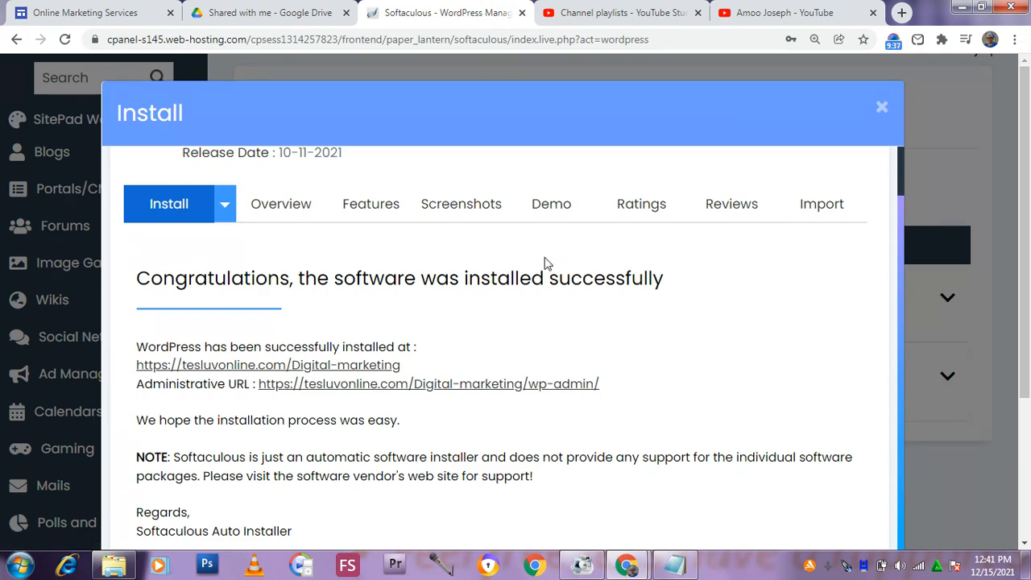
Open the site's administrative URL from the installation confirmation in a new browser tab and switch to it.
scroll(447, 387, down, 1)
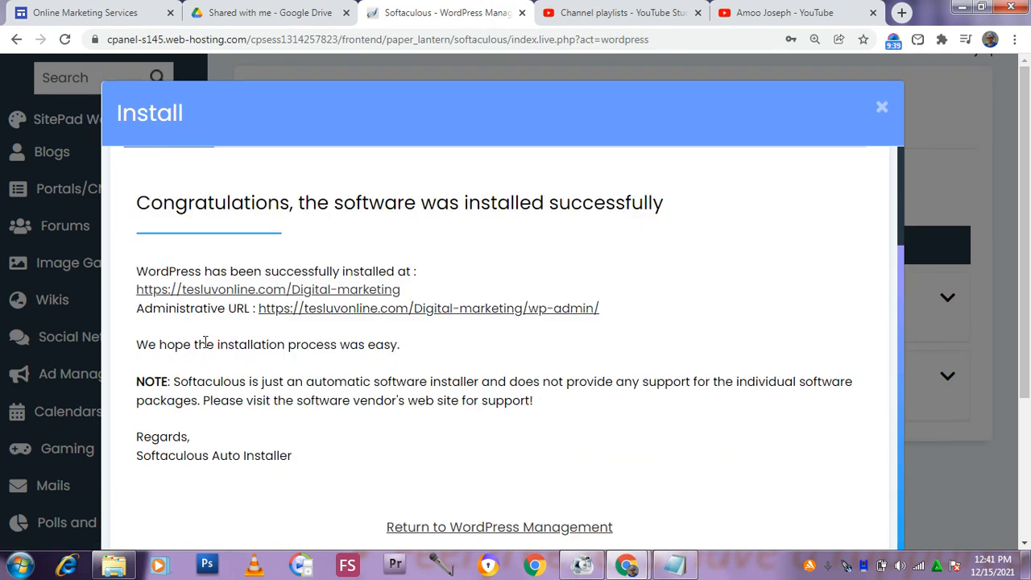
right_click(373, 313)
click(438, 320)
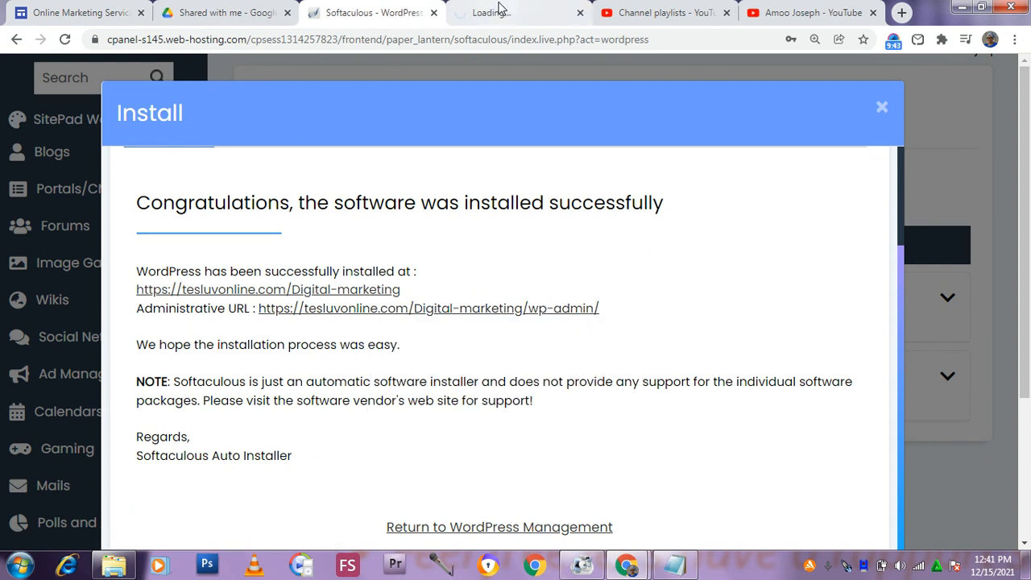
click(487, 13)
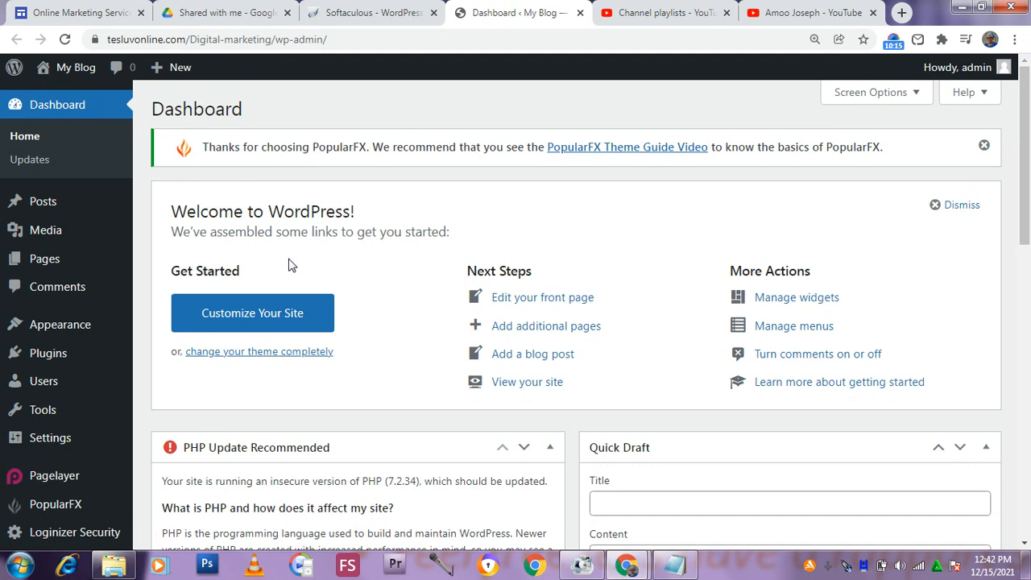
Open the site's Themes page and look over the installed themes.
mouse_move(70, 325)
click(194, 324)
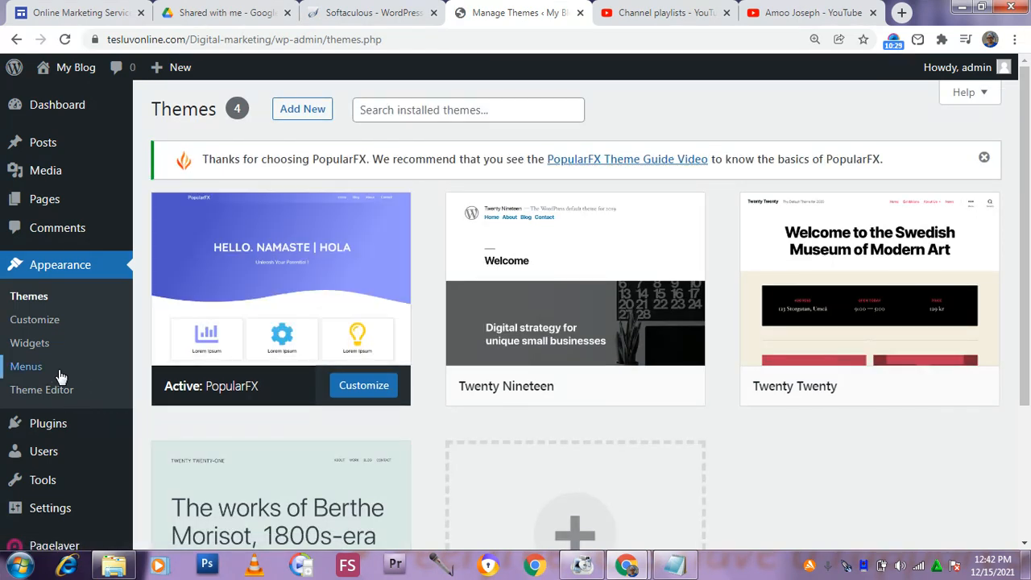
scroll(62, 419, down, 3)
mouse_move(66, 442)
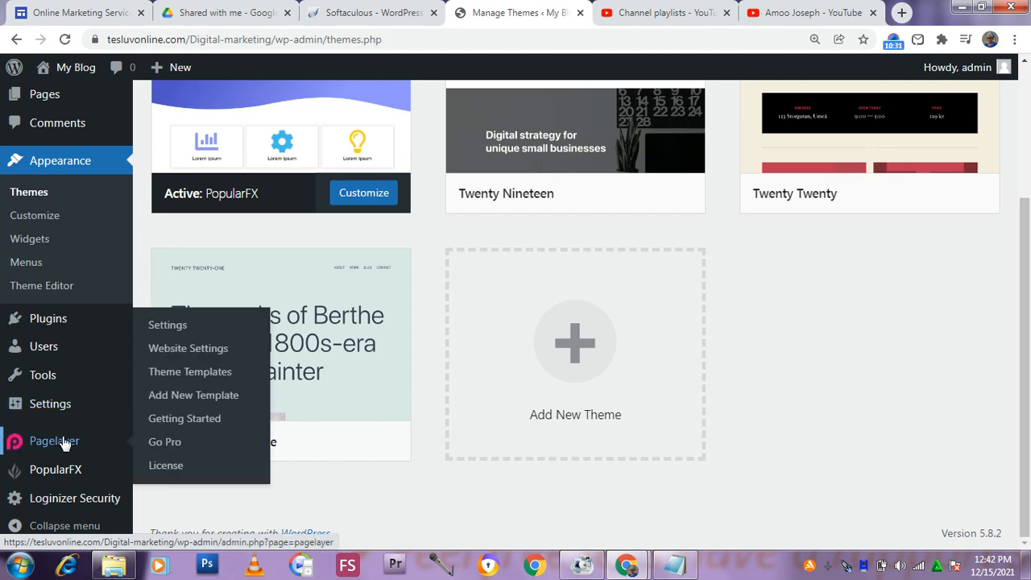
scroll(103, 425, up, 3)
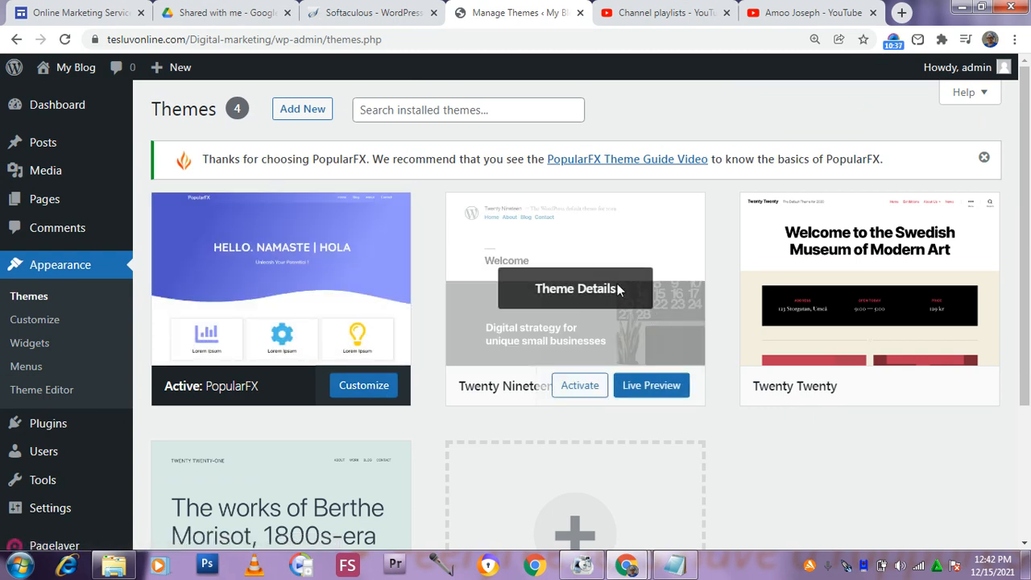
scroll(618, 286, down, 3)
scroll(324, 274, up, 2)
scroll(18, 252, up, 1)
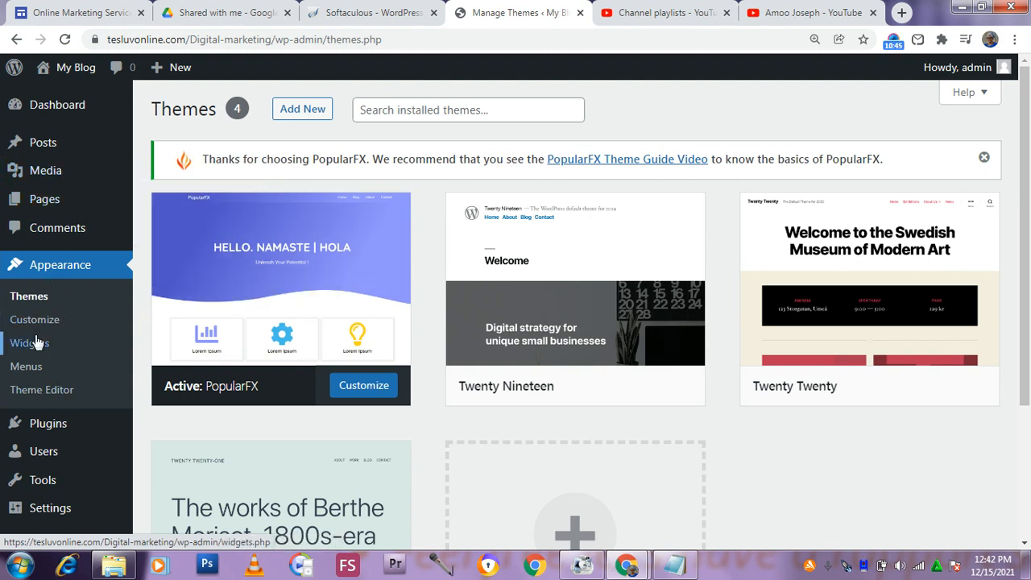
Open the list of installed plugins and deactivate the PopularFX Website Templates plugin.
mouse_move(19, 429)
click(207, 436)
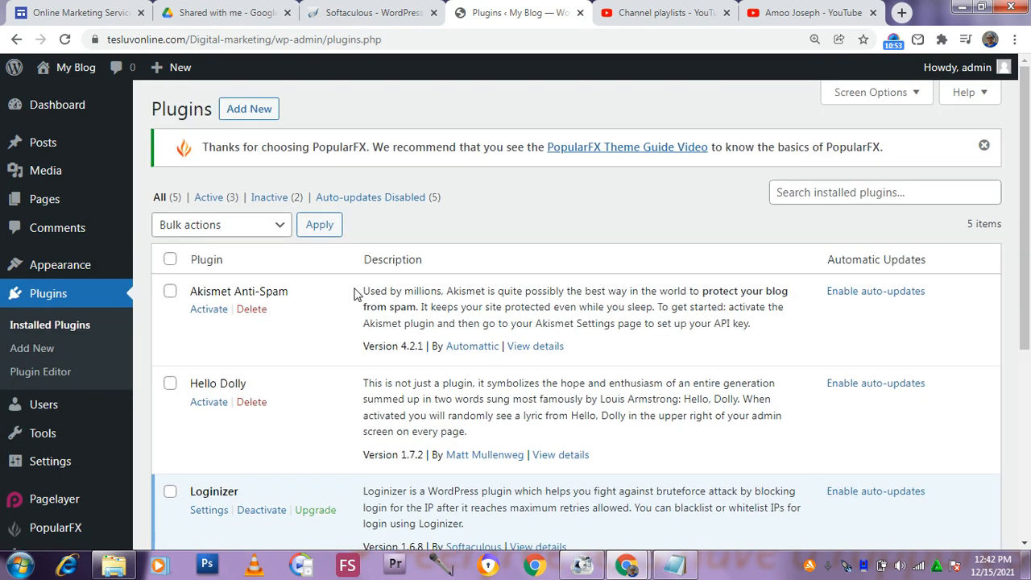
scroll(400, 407, down, 1)
scroll(401, 423, down, 4)
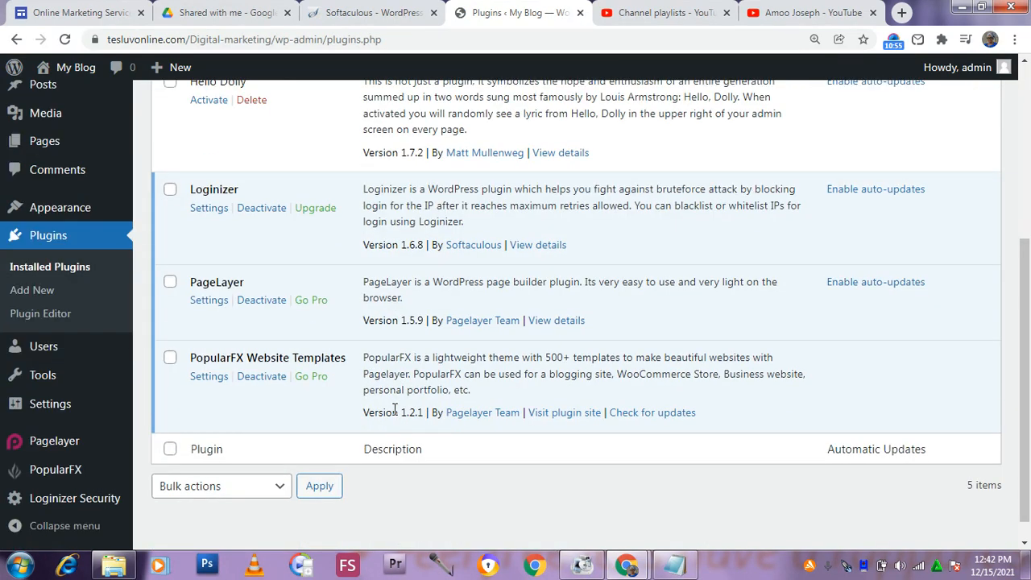
click(262, 352)
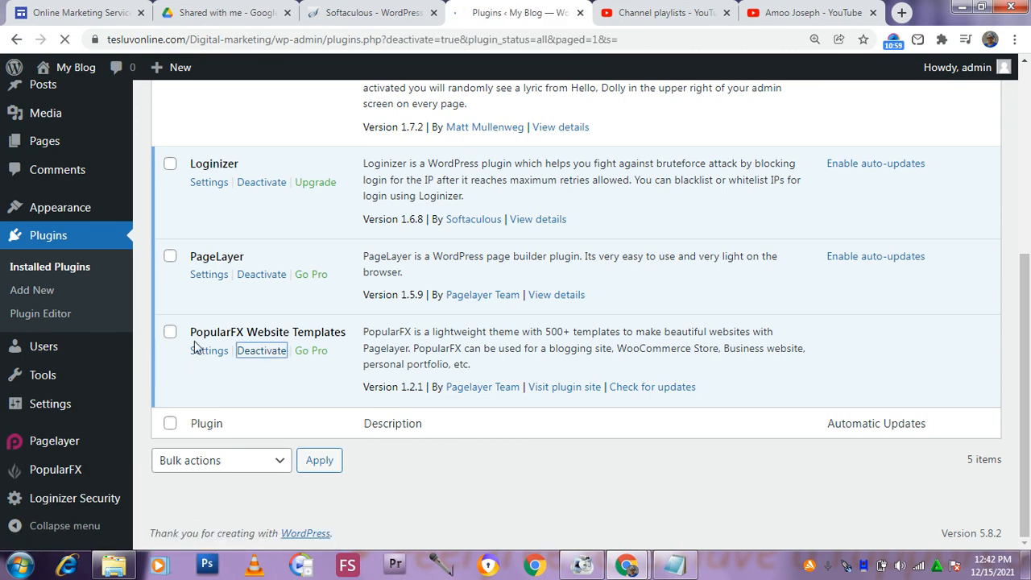
Deactivate the PageLayer plugin and look over the updated plugin list.
click(257, 278)
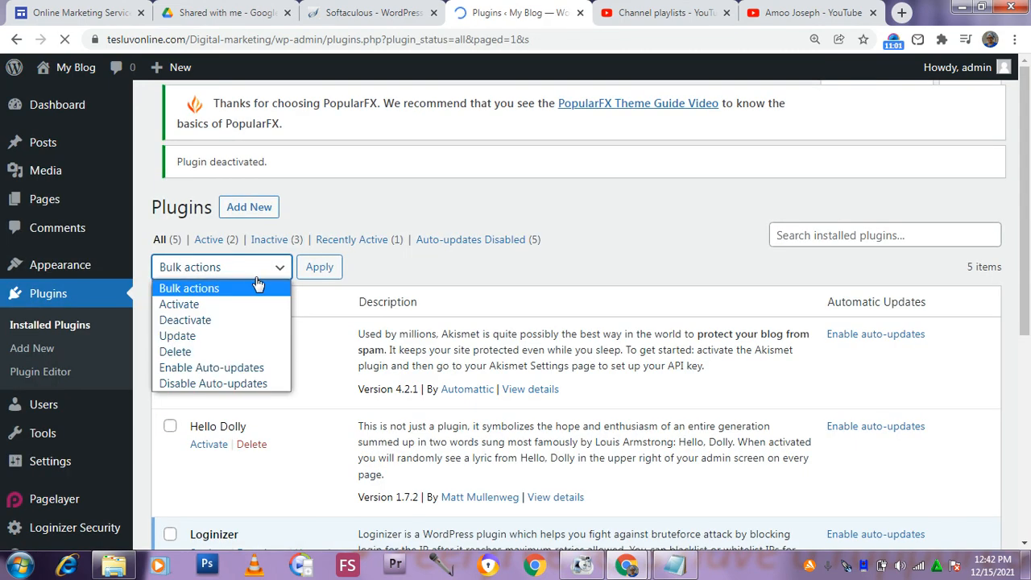
click(282, 276)
scroll(318, 442, down, 5)
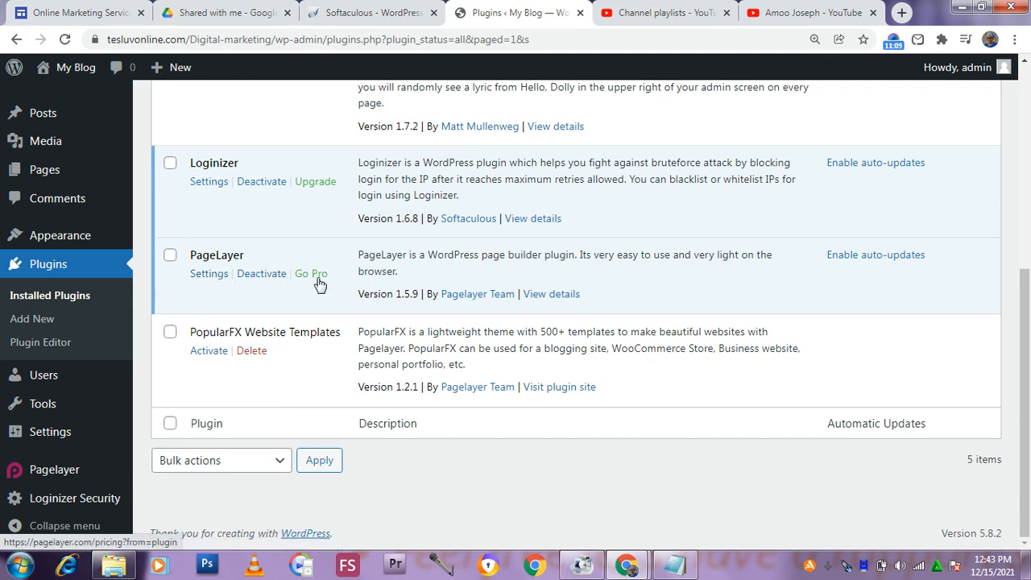
click(257, 274)
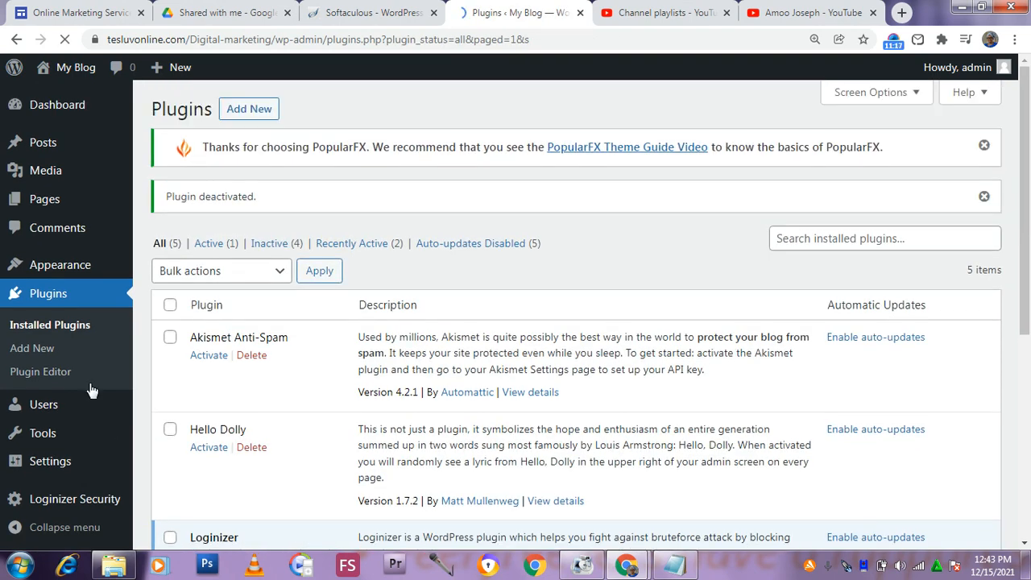
scroll(137, 362, down, 4)
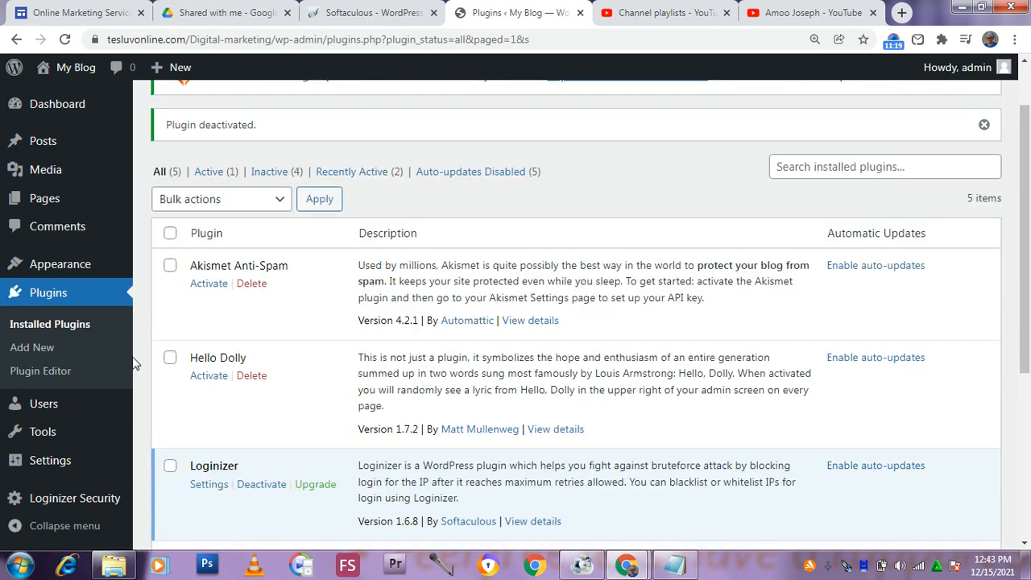
scroll(73, 411, up, 2)
scroll(81, 386, up, 2)
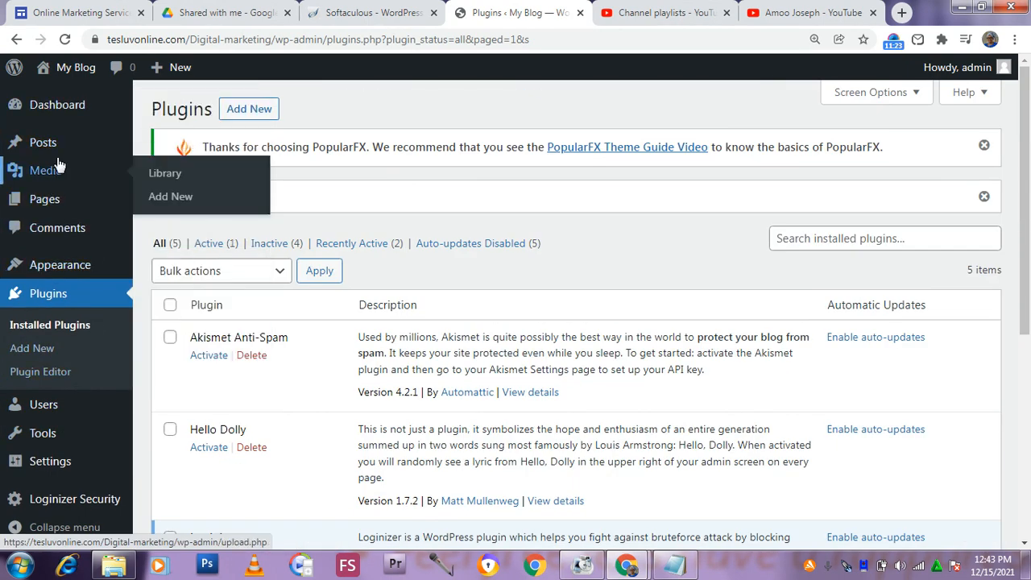
List all of the site's pages and open the Home front page for editing.
mouse_move(55, 202)
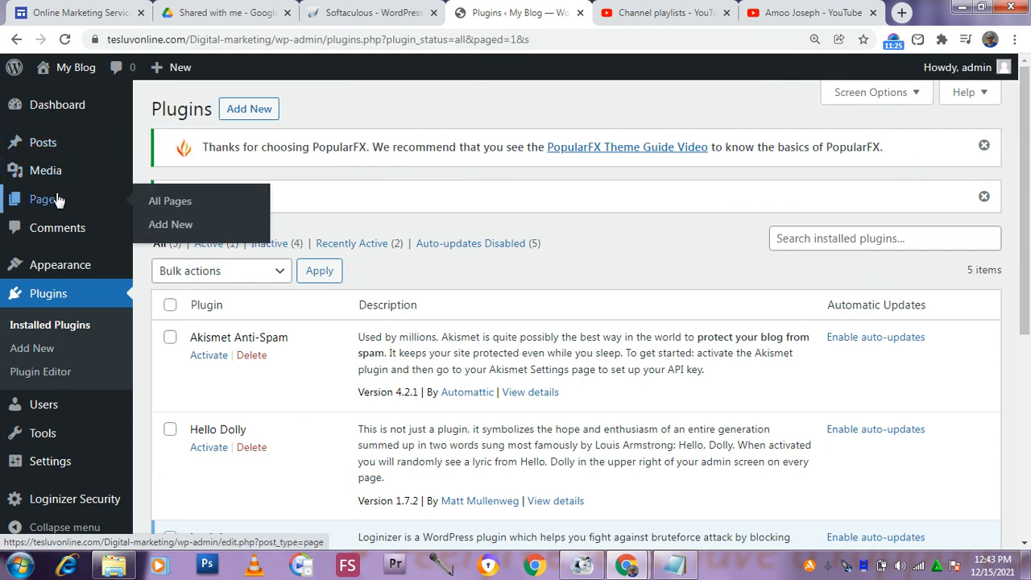
click(202, 208)
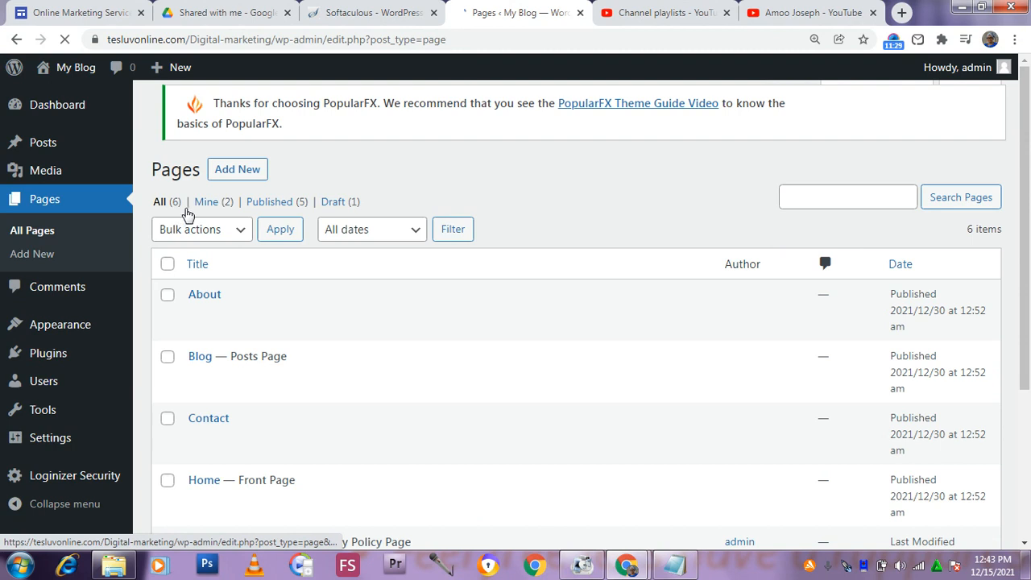
scroll(199, 474, down, 1)
click(197, 495)
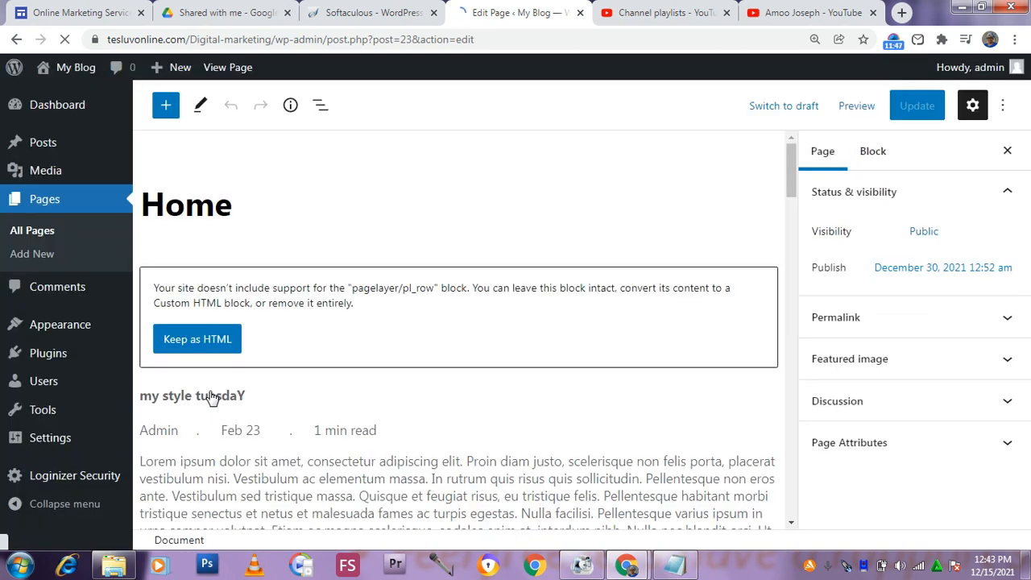
Look through the Home page's content blocks from the title down to the testimonials section.
scroll(272, 282, down, 2)
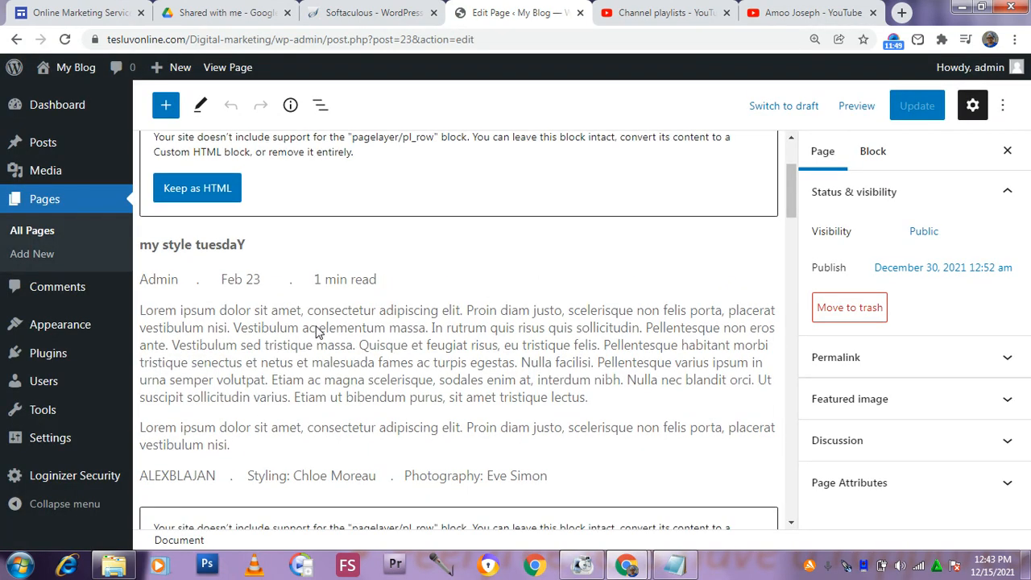
scroll(318, 338, down, 3)
scroll(318, 339, down, 2)
scroll(317, 338, up, 5)
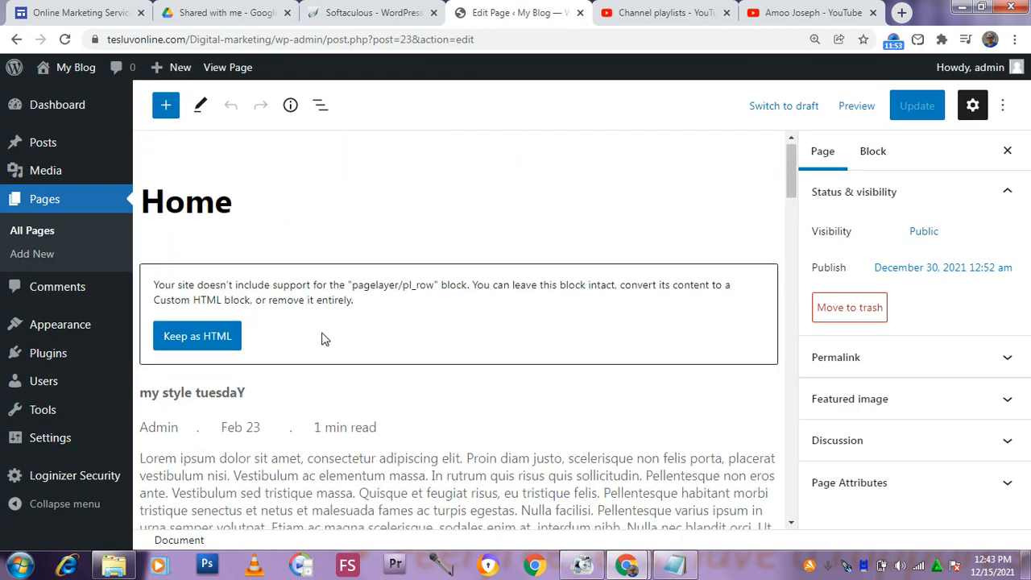
scroll(318, 338, down, 7)
scroll(320, 338, down, 10)
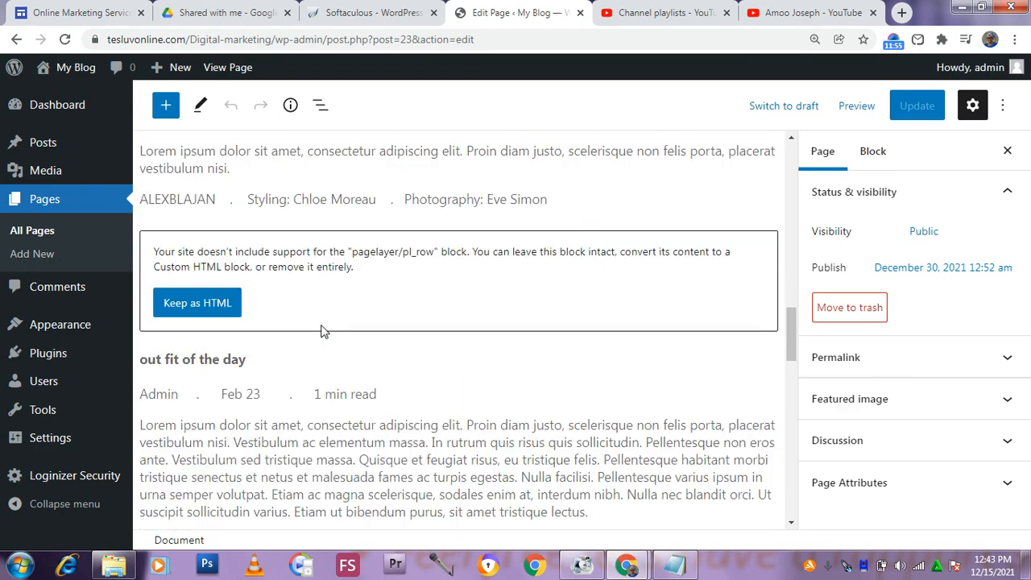
scroll(320, 346, up, 10)
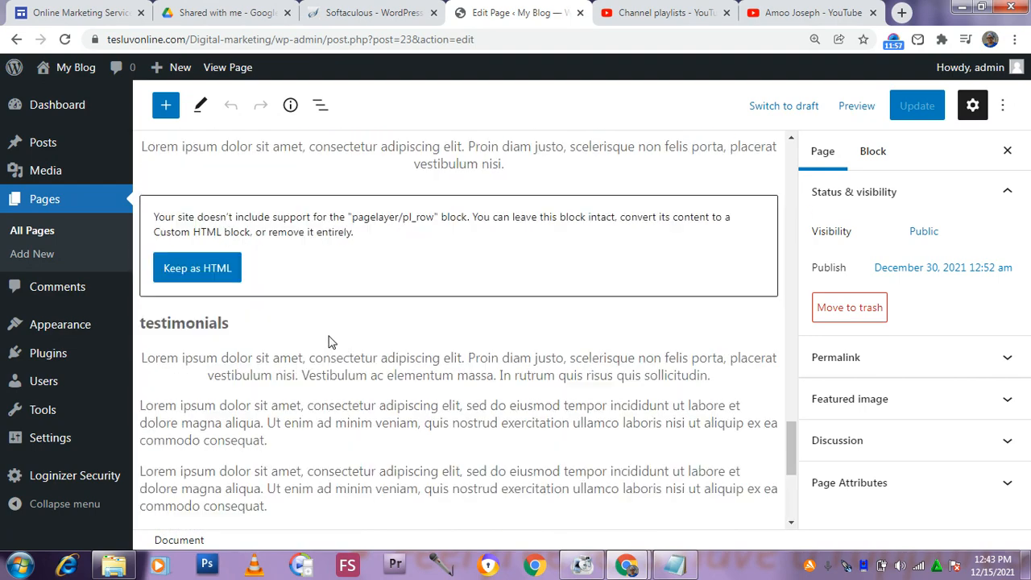
scroll(329, 342, up, 2)
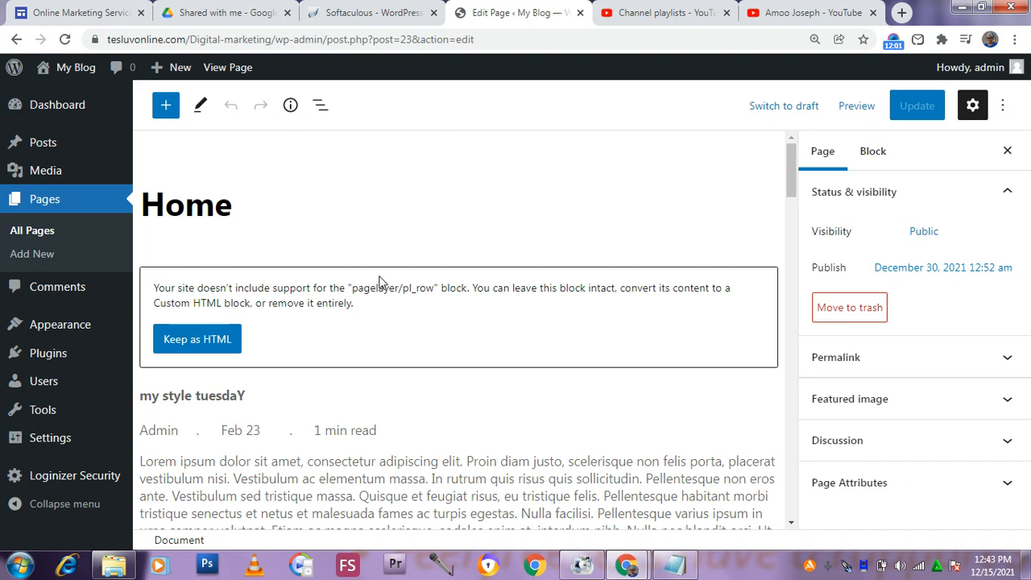
Go to the site's installed themes, start adding a new theme, and open the theme upload form.
mouse_move(96, 346)
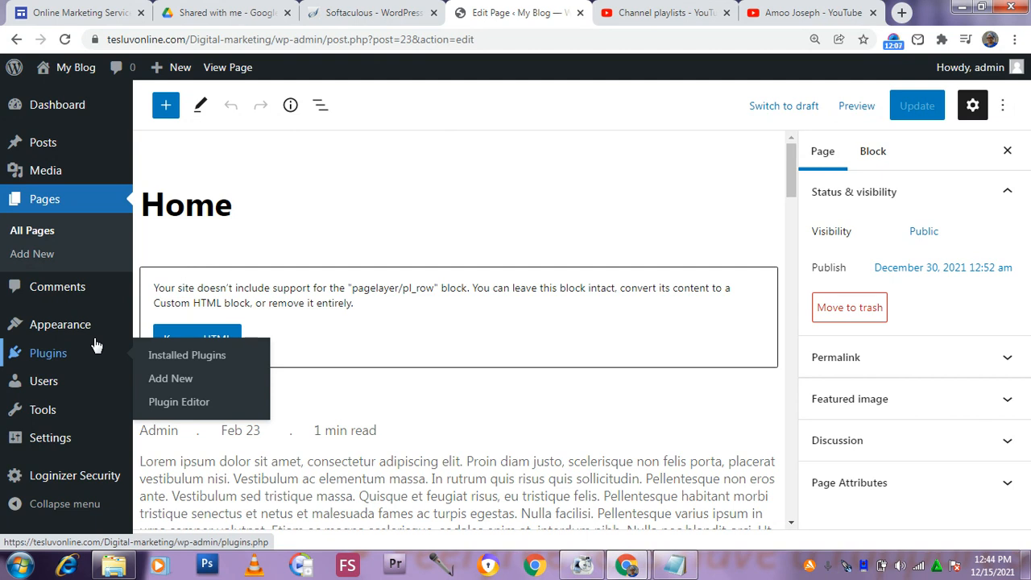
click(79, 332)
click(187, 326)
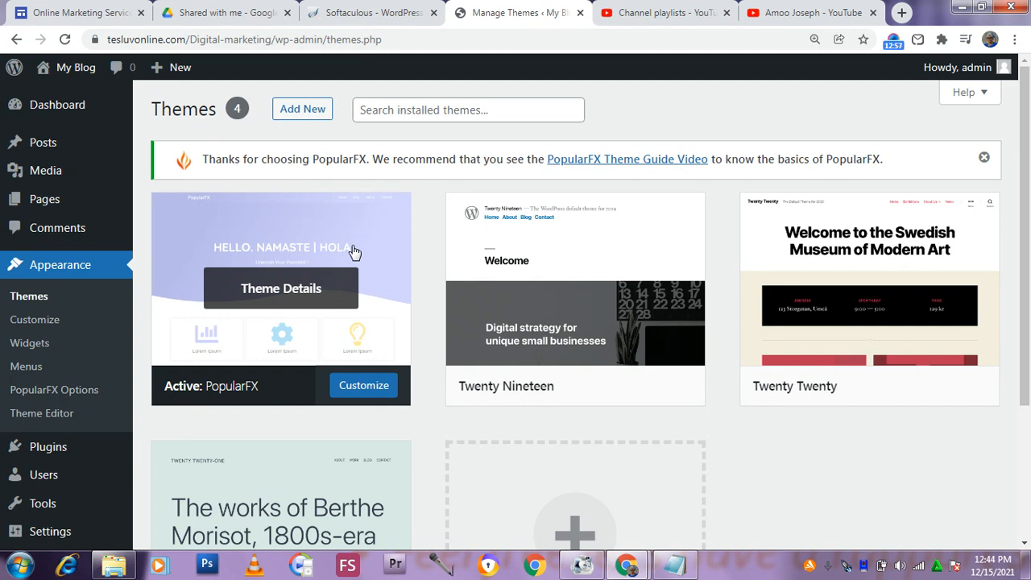
click(292, 107)
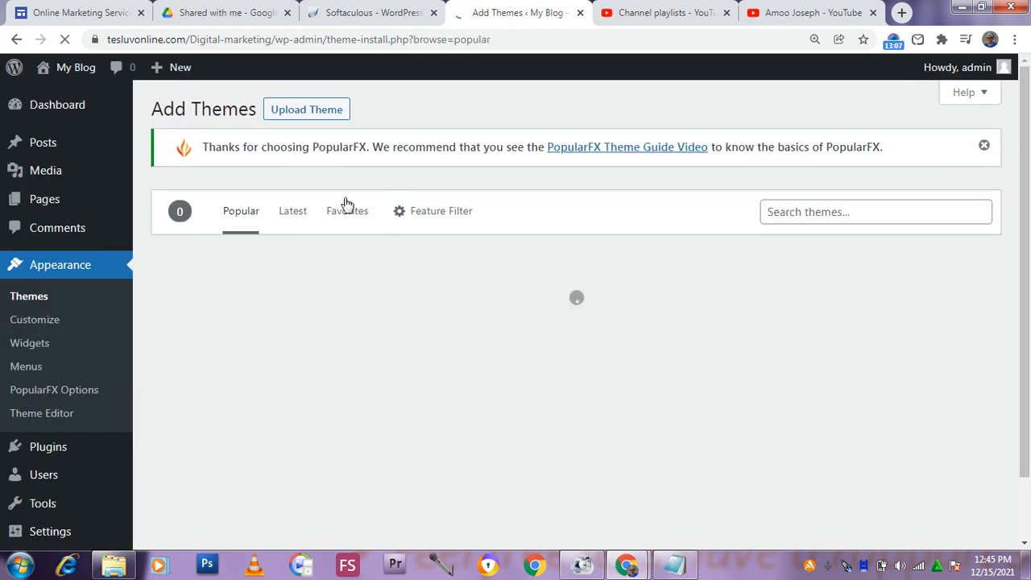
click(335, 111)
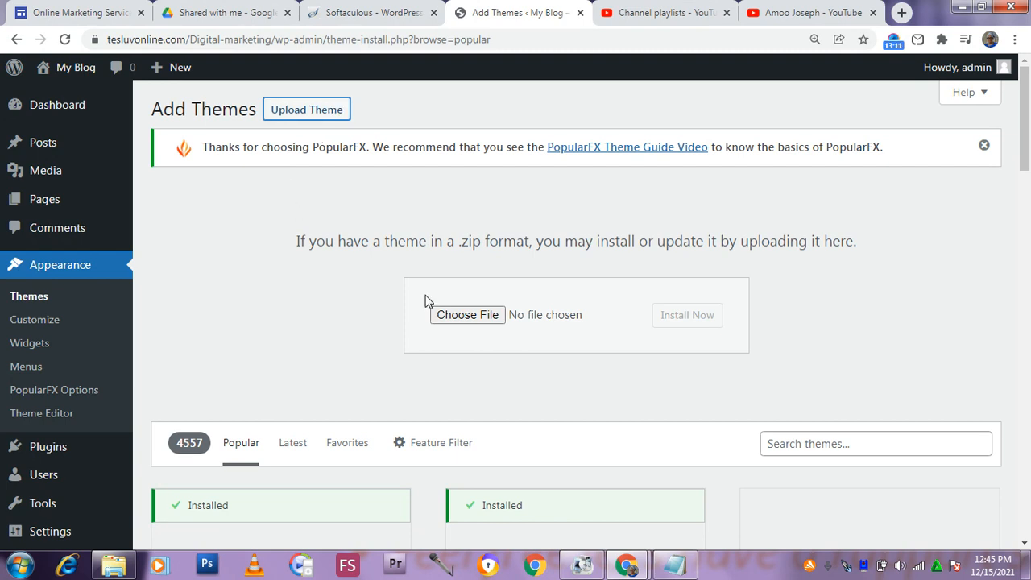
Choose Divi.zip from the Downloads folder as the theme file and start installing it.
click(484, 315)
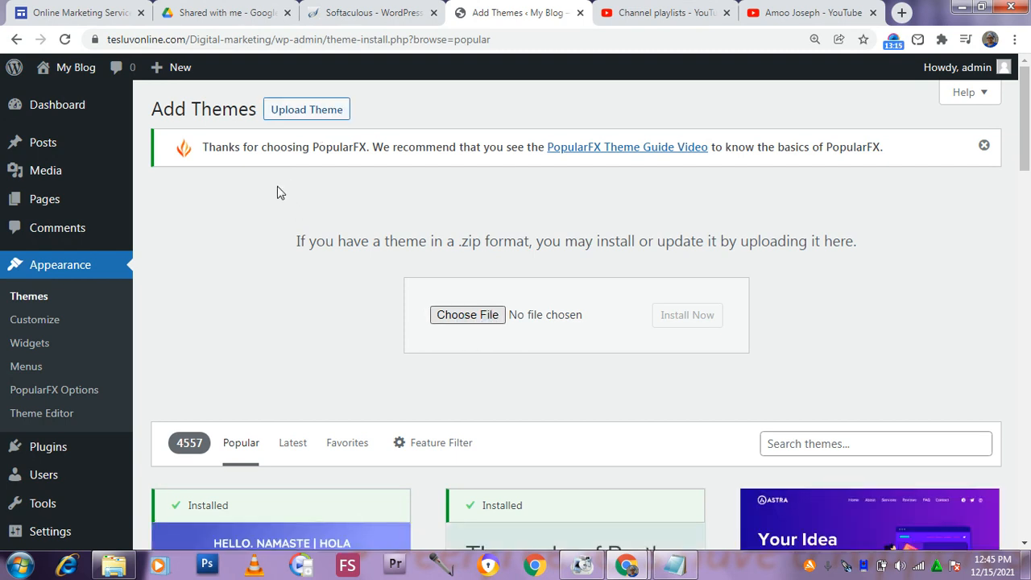
click(437, 322)
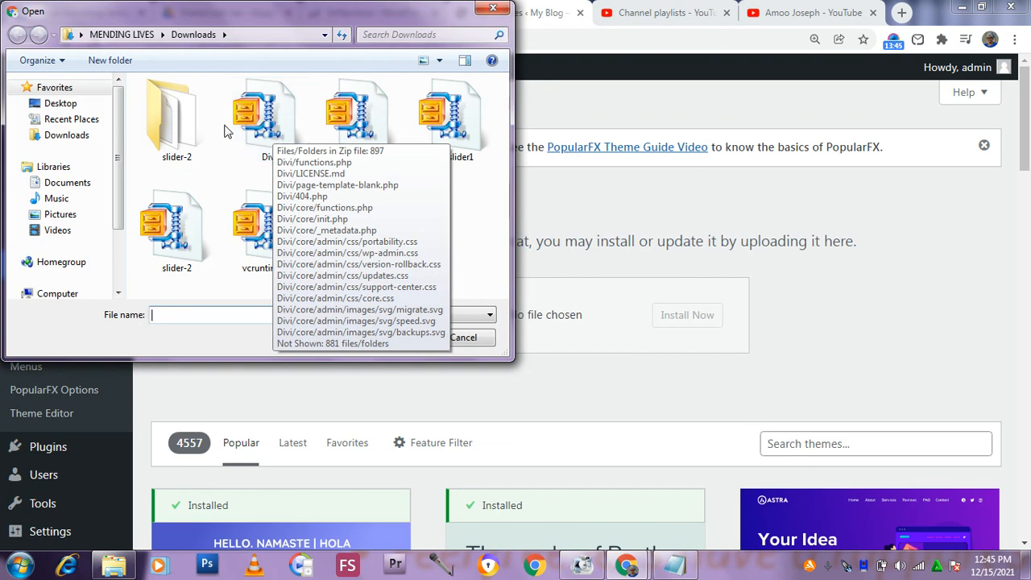
click(248, 115)
double_click(248, 114)
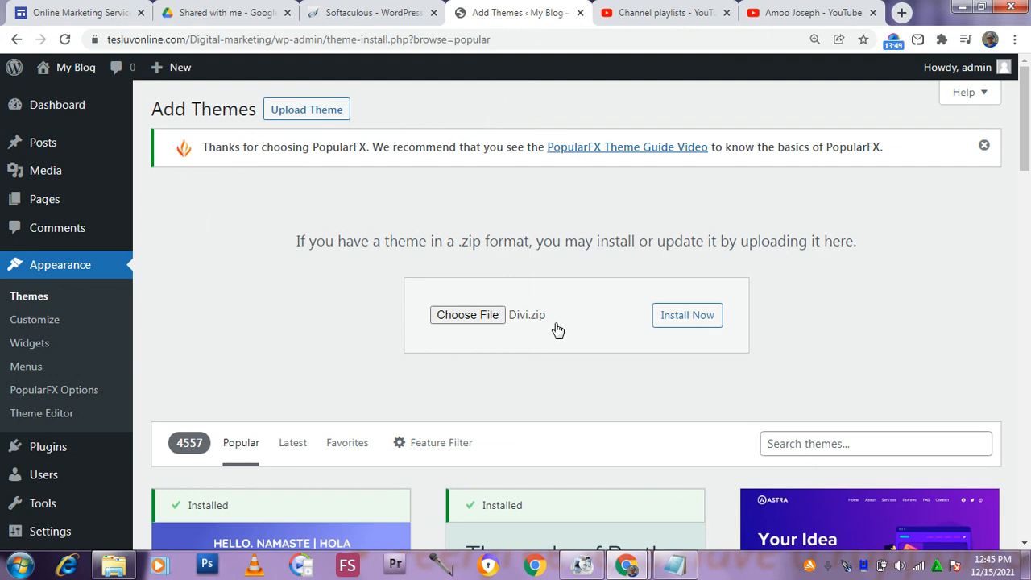
click(695, 315)
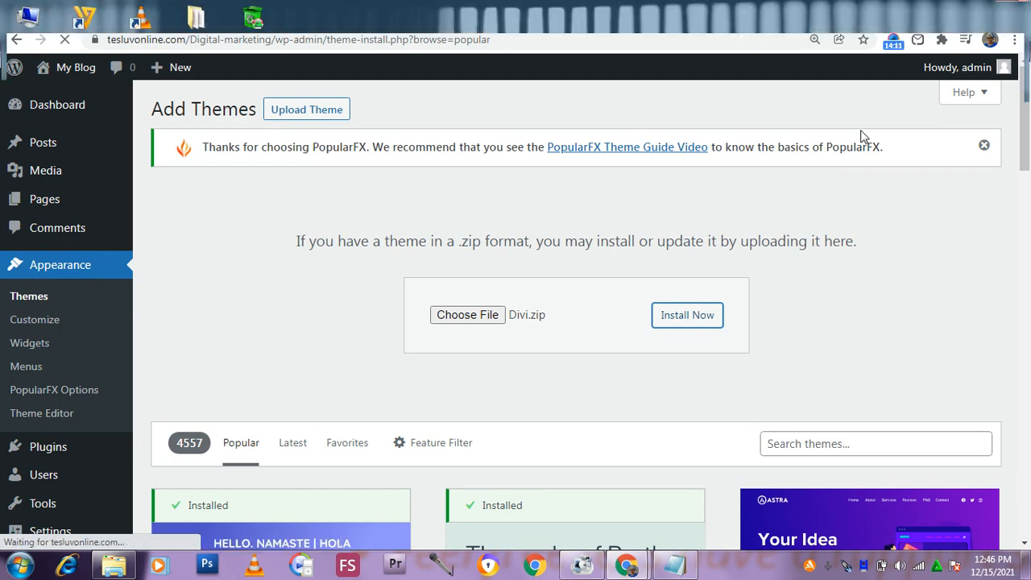
Dismiss the PopularFX theme guide notice on the Add Themes page and glance over the popular themes.
click(983, 145)
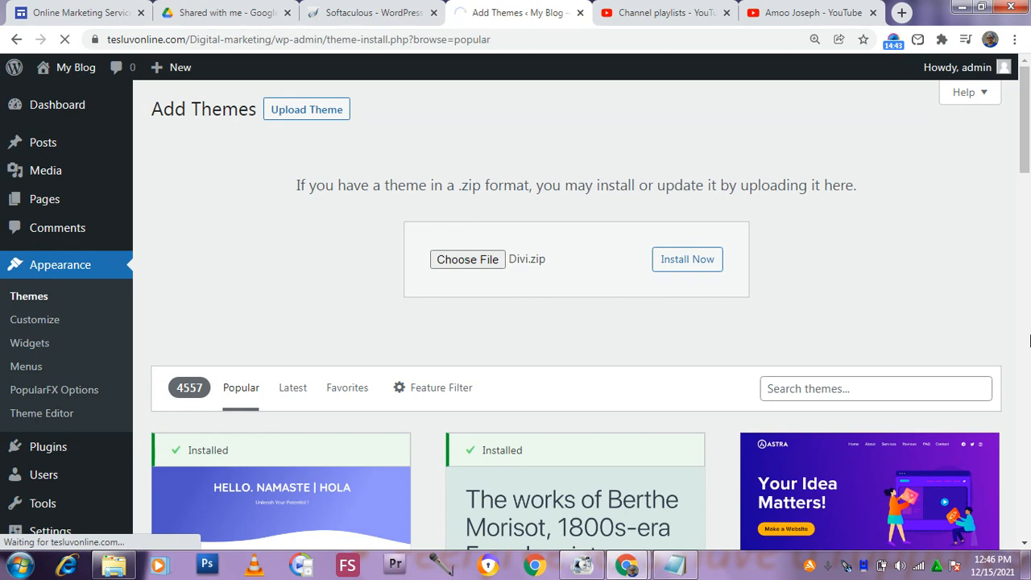
scroll(709, 301, down, 3)
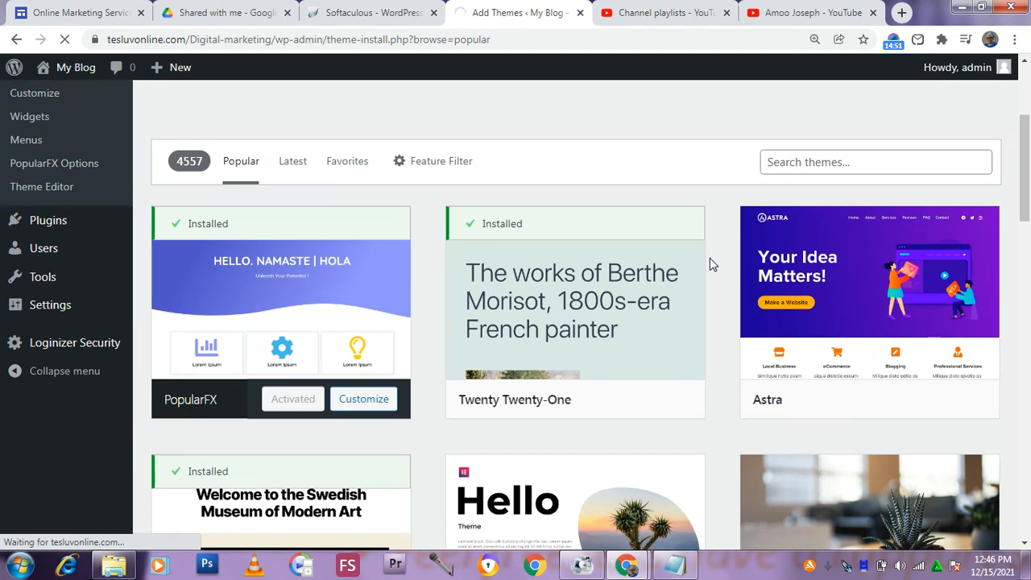
scroll(657, 286, up, 3)
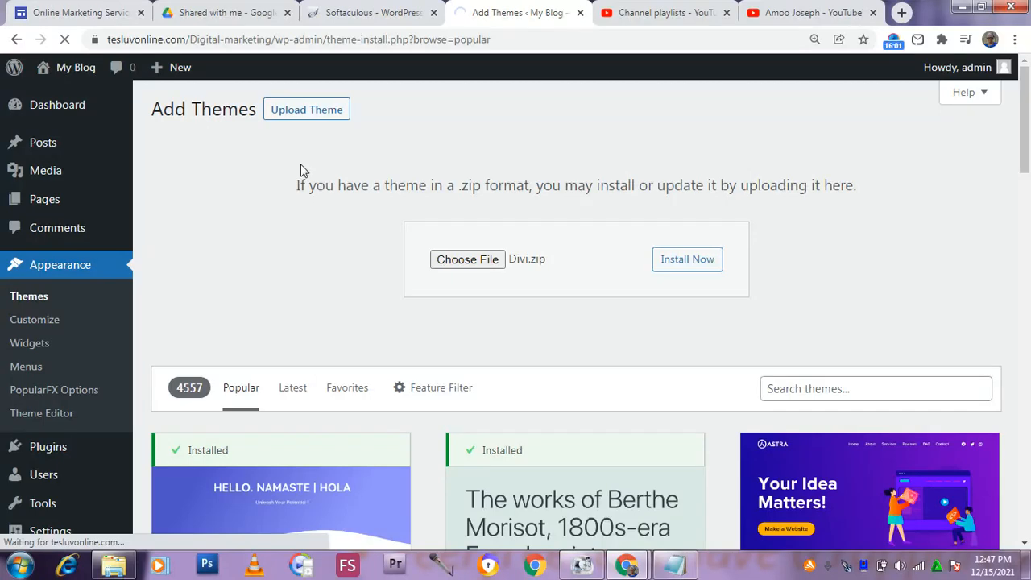
key(ctrl+plus)
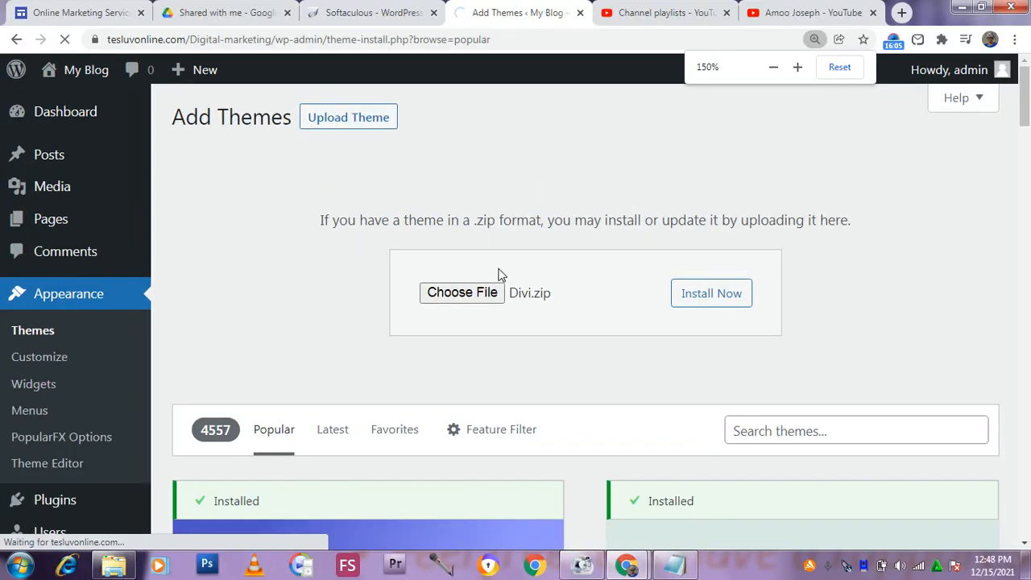
key(ctrl+plus)
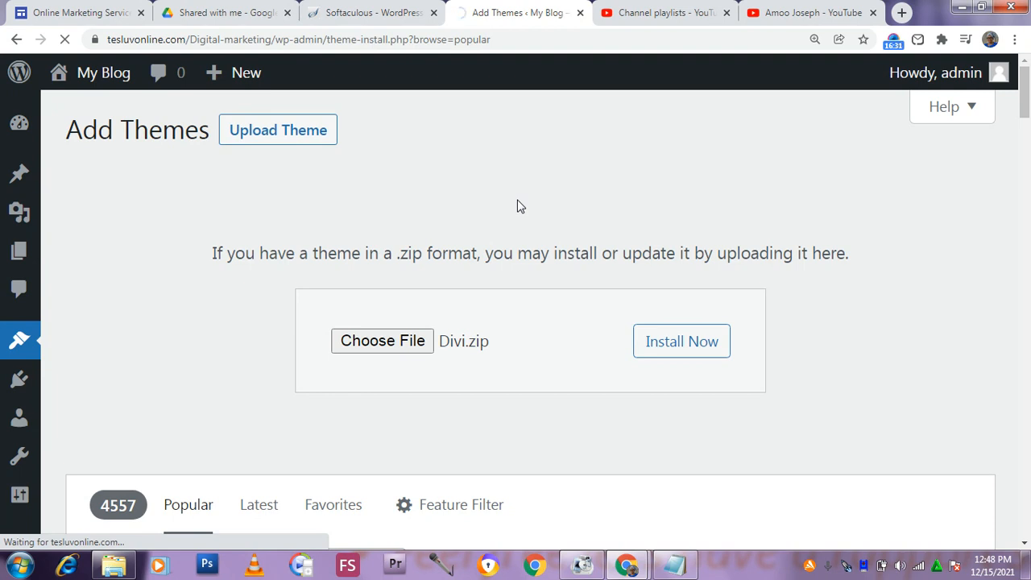
scroll(638, 290, down, 5)
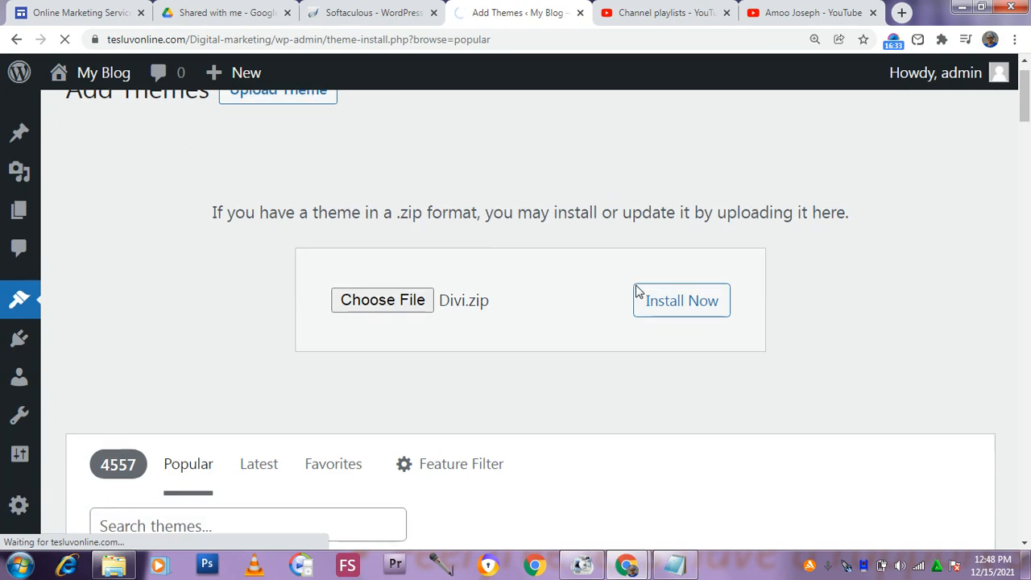
scroll(617, 266, down, 3)
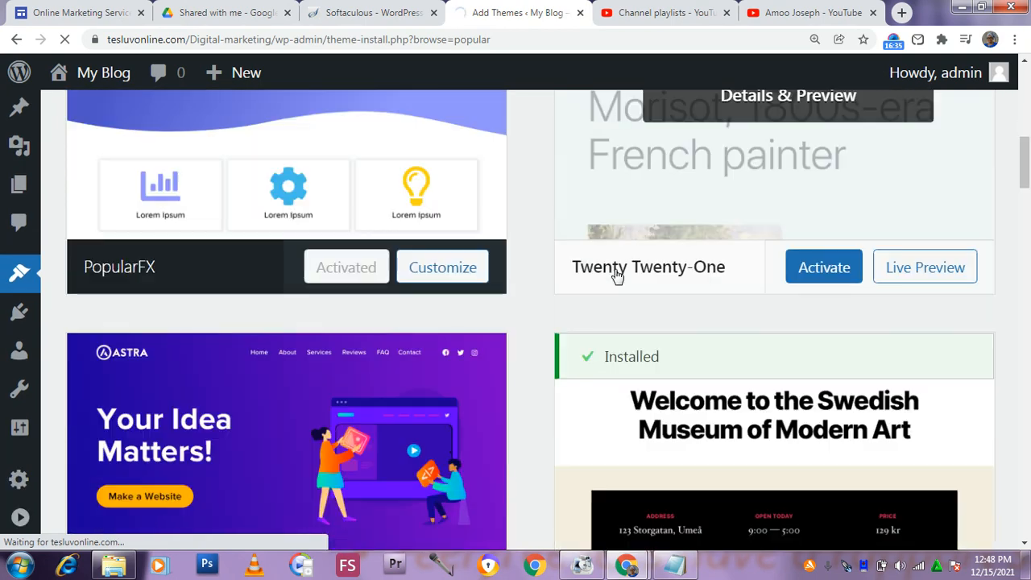
scroll(616, 271, up, 3)
scroll(615, 277, up, 6)
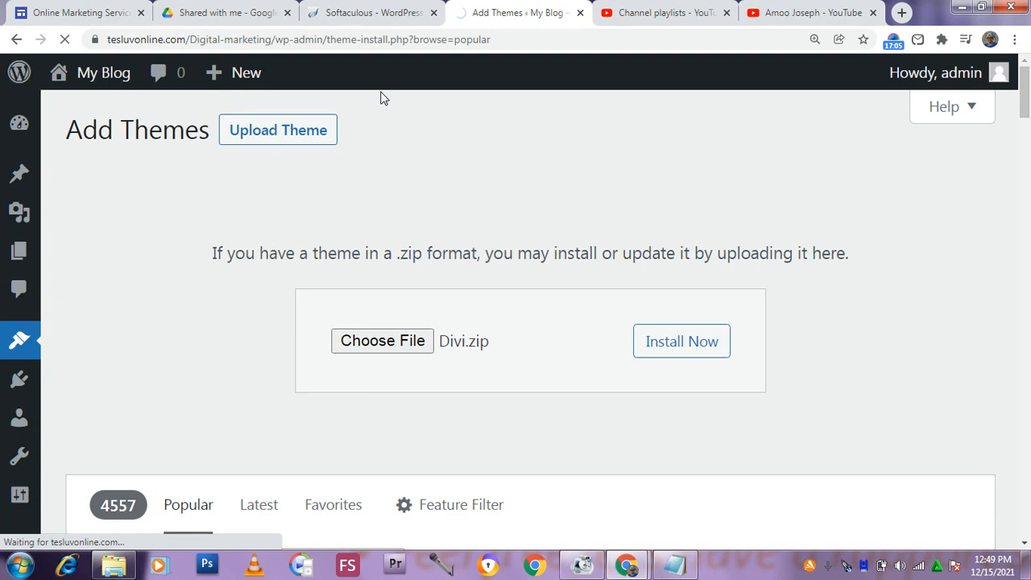
Switch to Google Drive and open the Resources and Softwares folder among the shared files.
click(225, 14)
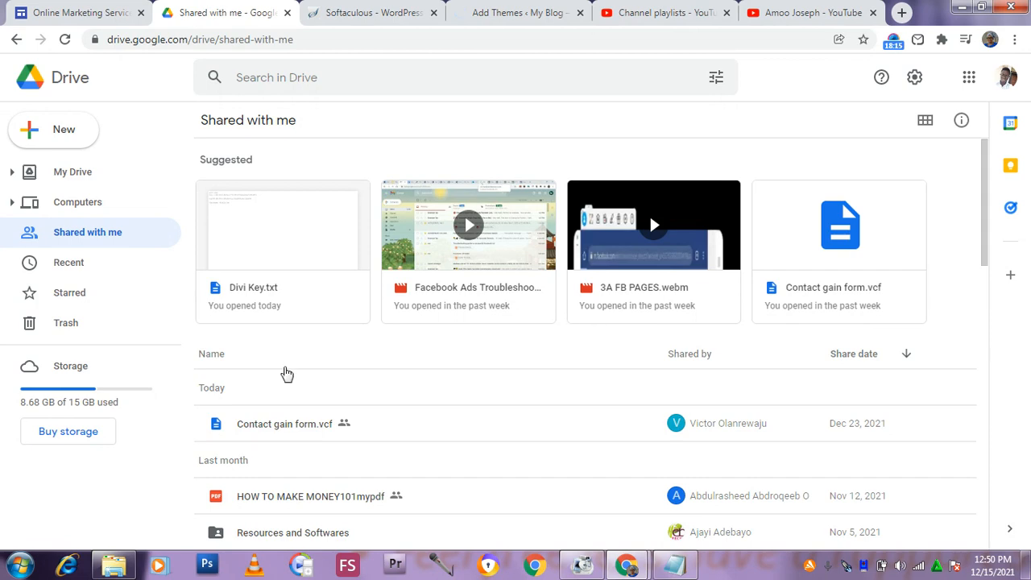
scroll(289, 419, down, 2)
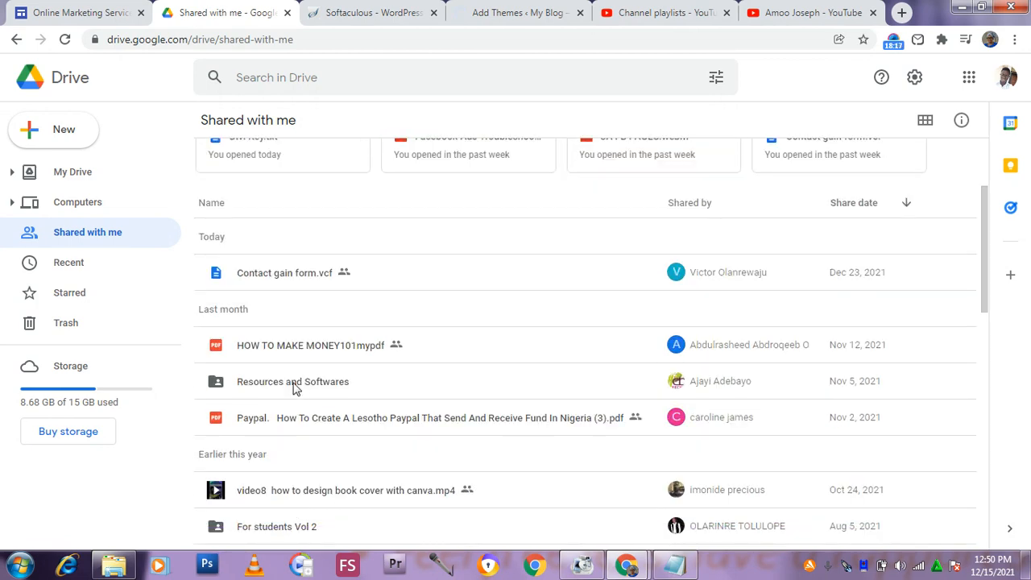
click(290, 393)
double_click(292, 394)
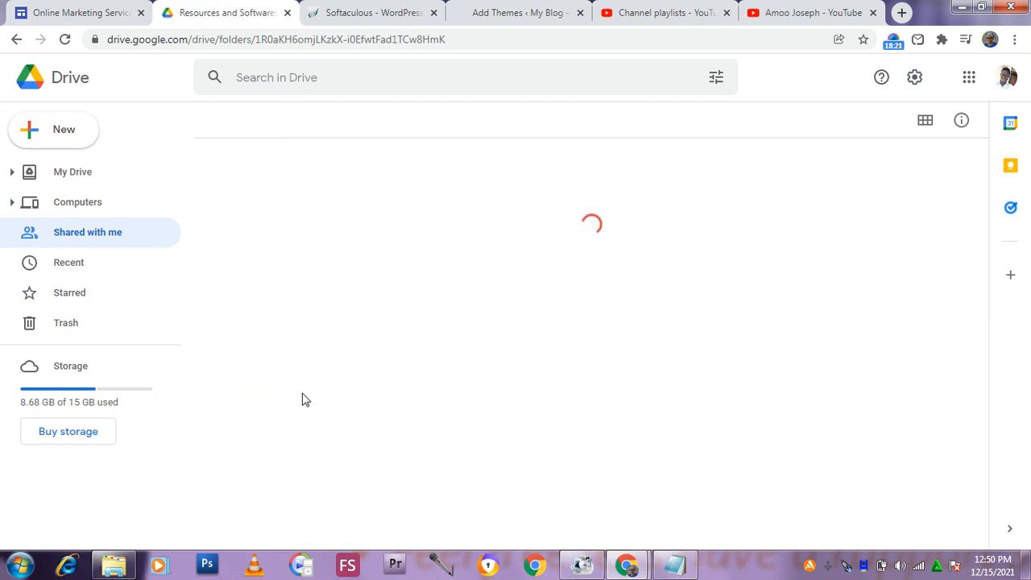
click(493, 14)
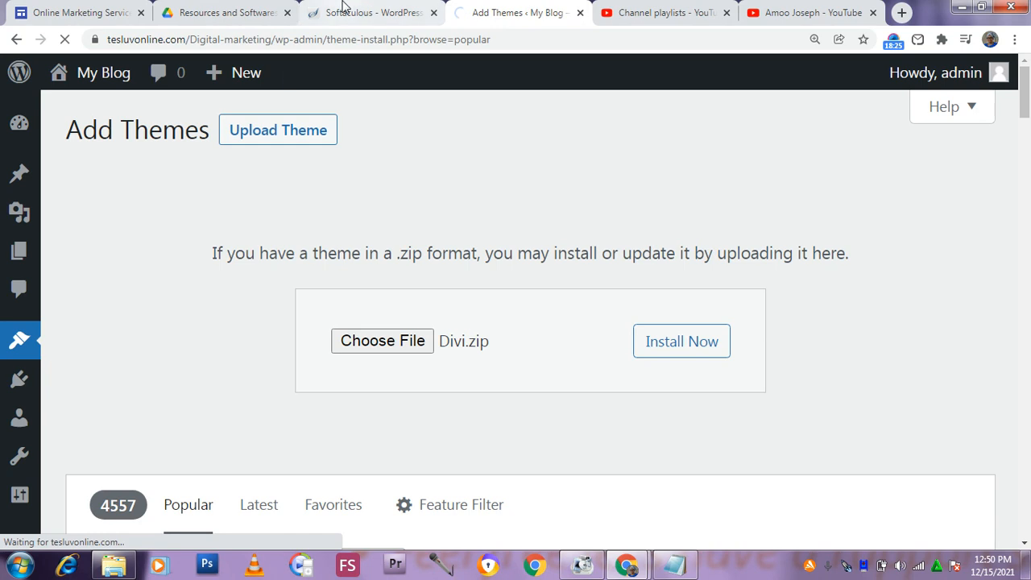
click(211, 6)
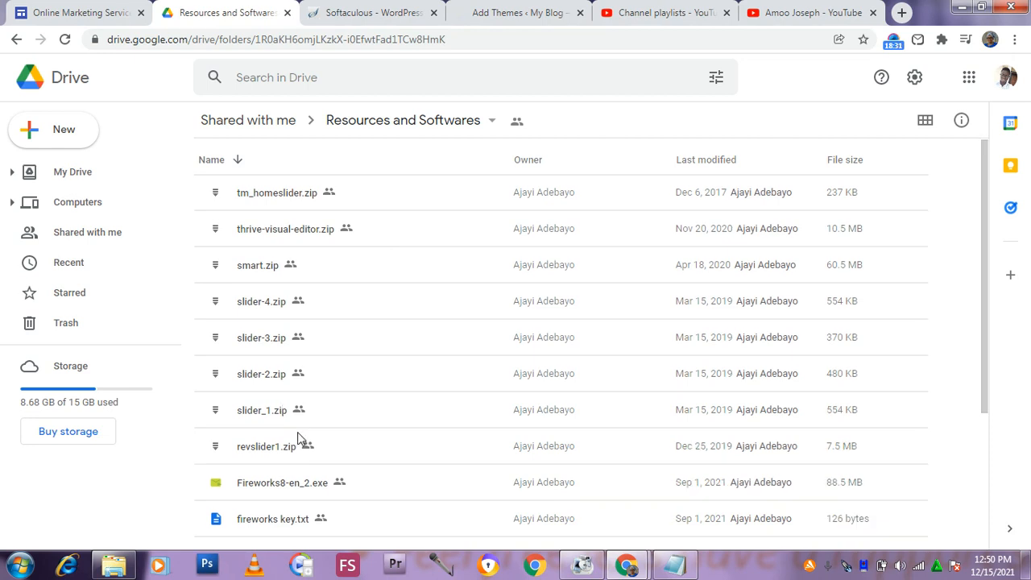
Look over the files in the Resources and Softwares folder and download slider-4.zip.
scroll(299, 427, down, 3)
scroll(338, 424, up, 3)
scroll(241, 500, down, 3)
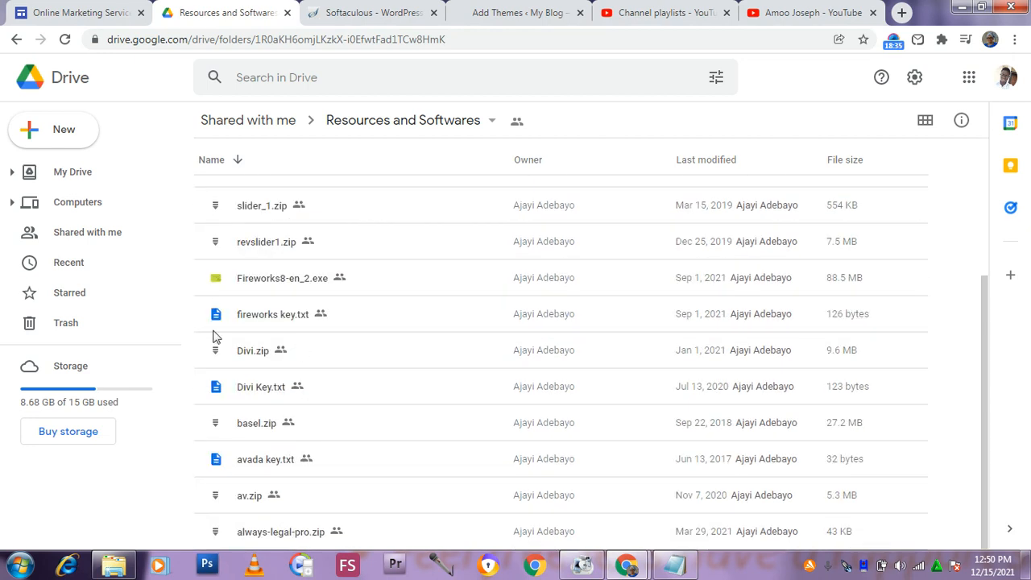
drag(292, 322, 346, 332)
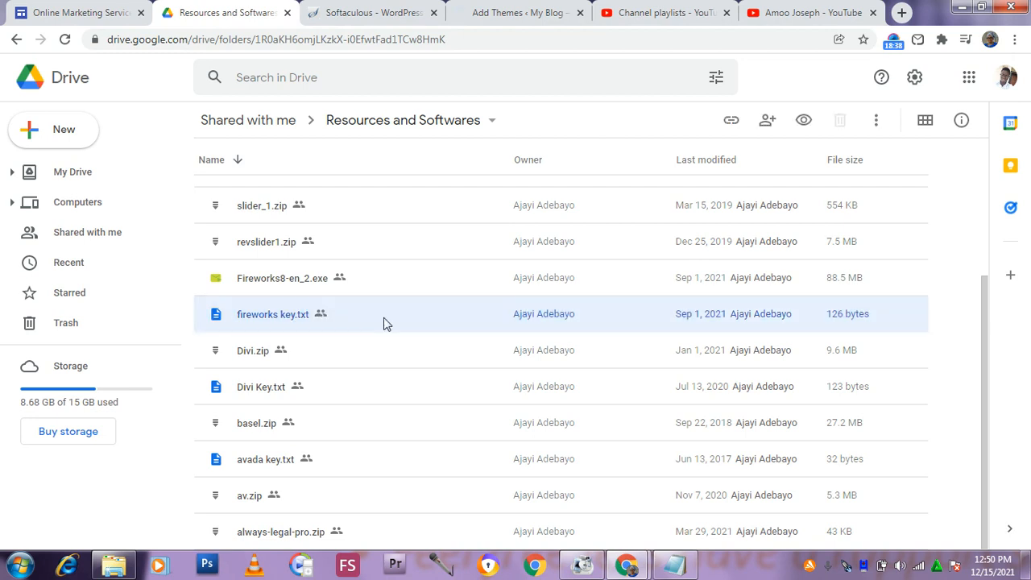
click(184, 315)
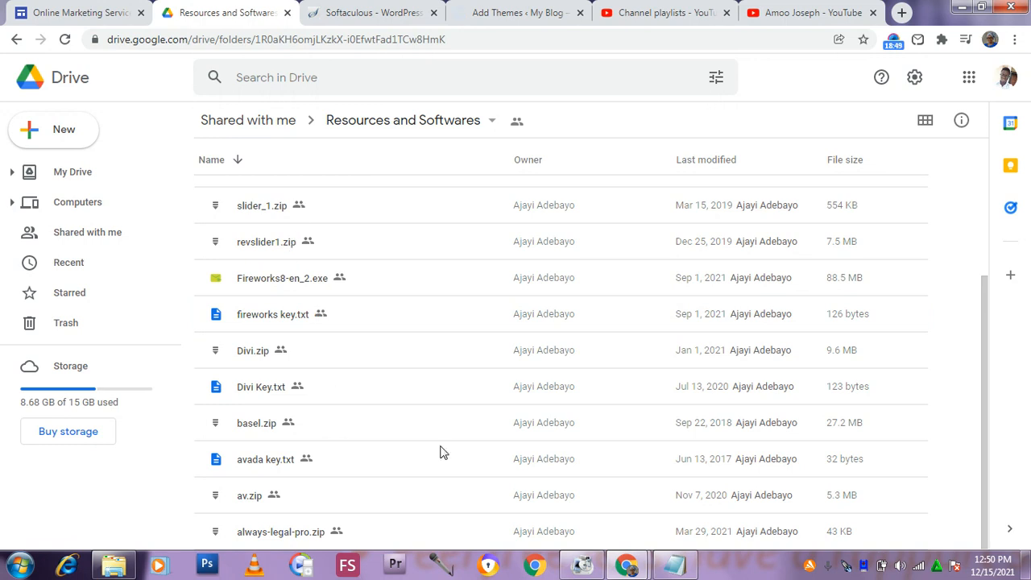
drag(984, 337, 977, 235)
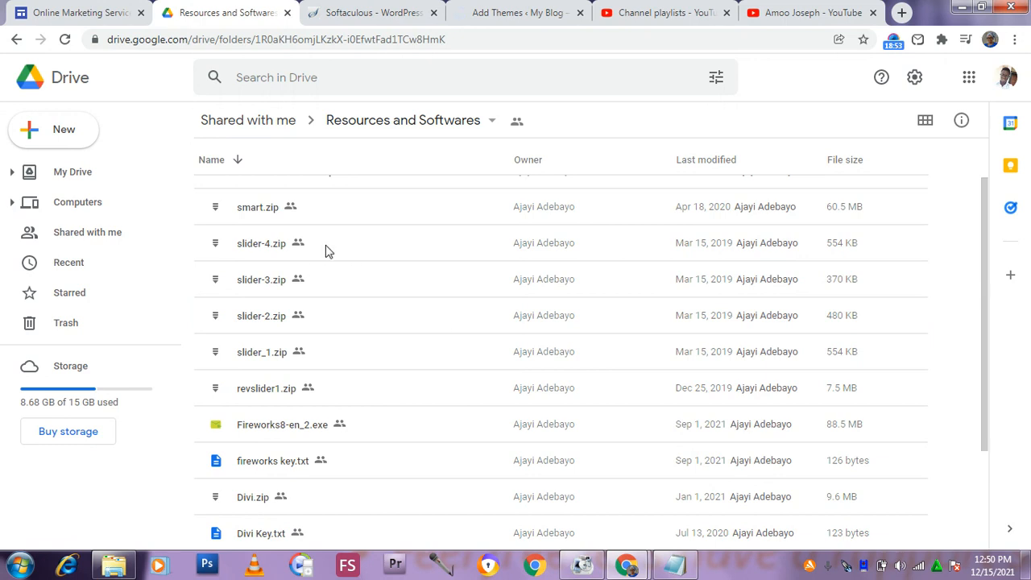
click(359, 260)
right_click(357, 255)
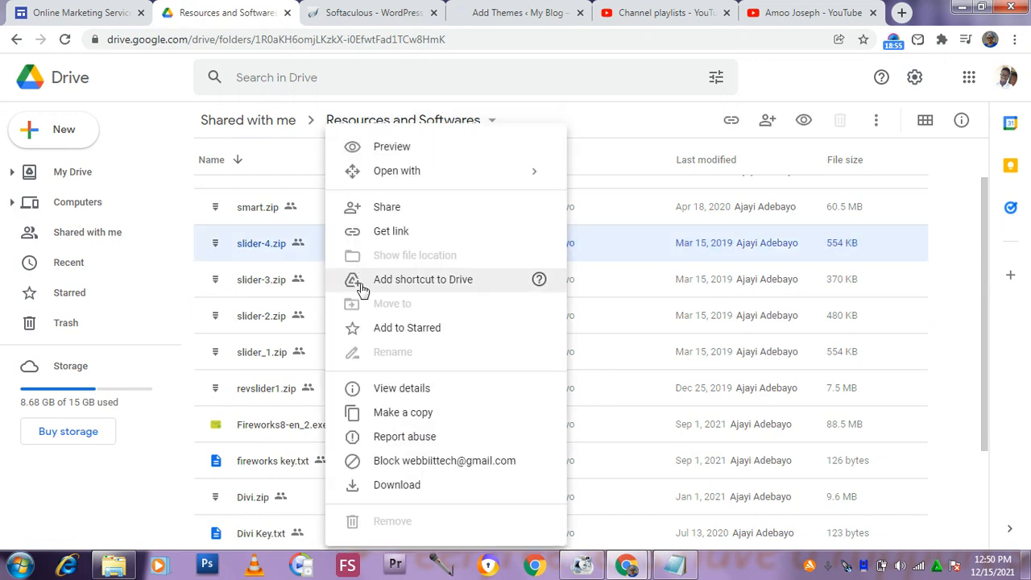
click(379, 487)
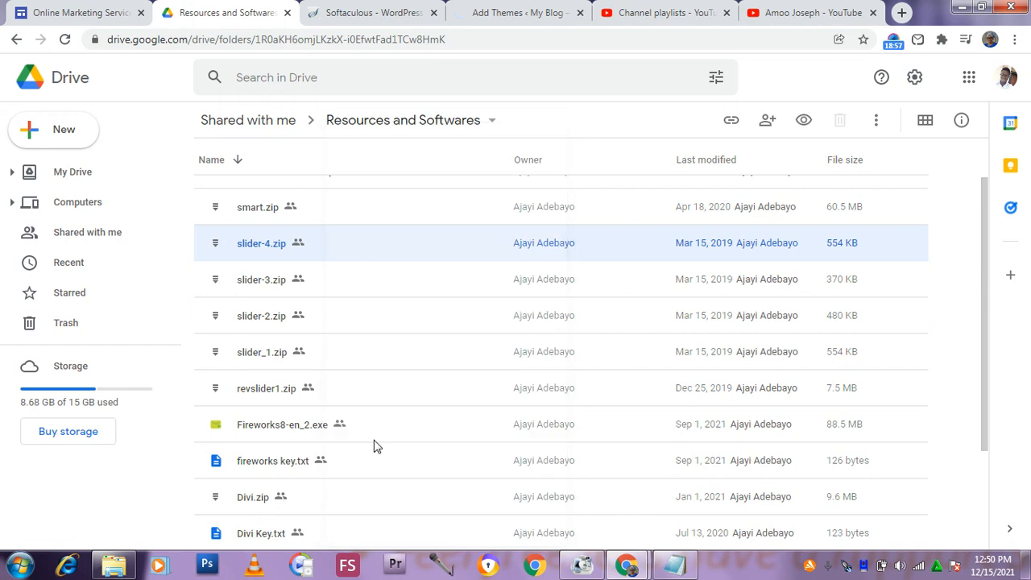
Check on the Divi theme upload in WordPress, return to the Drive folder, and minimize the browser to the desktop.
click(498, 8)
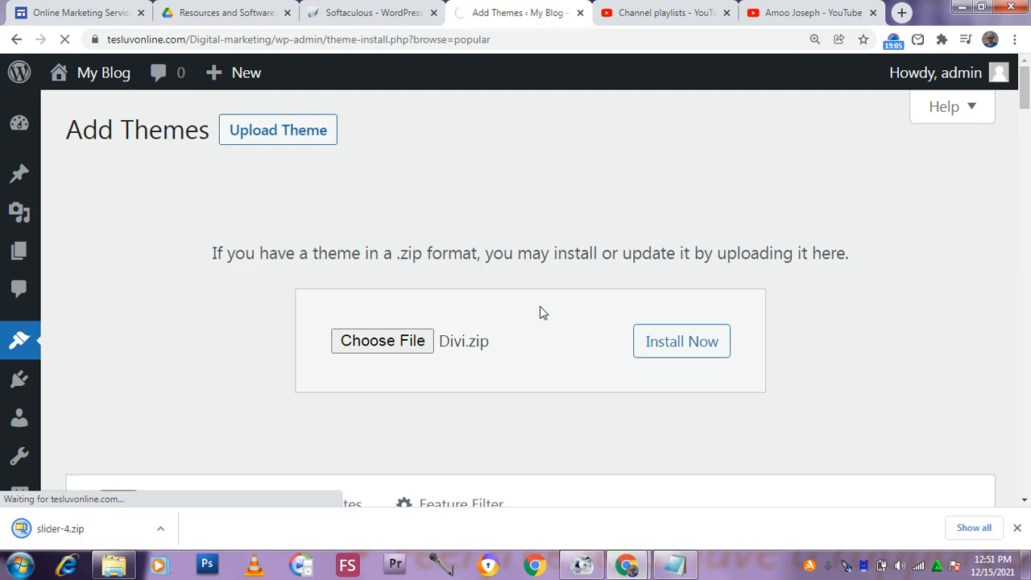
click(185, 13)
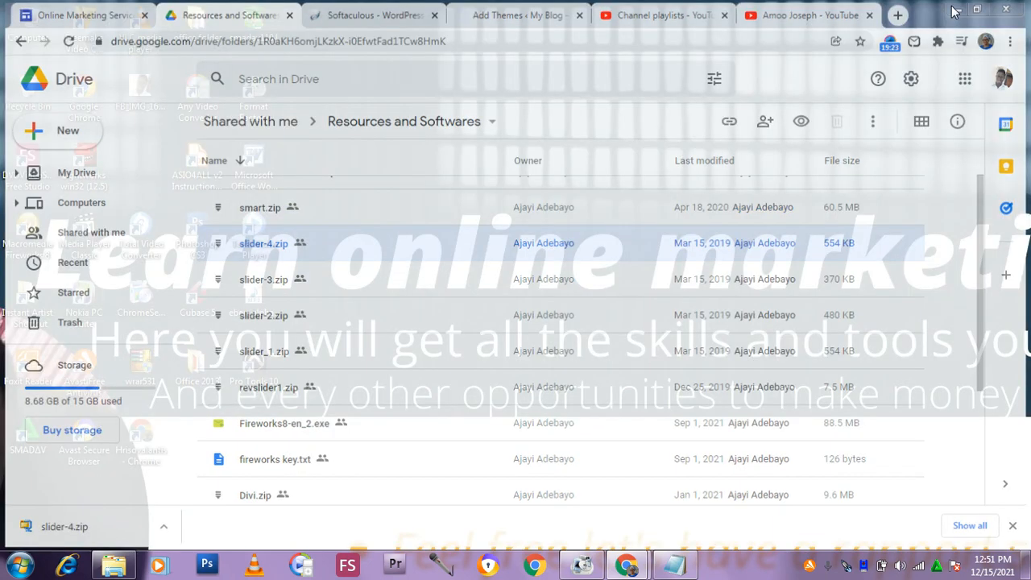
click(962, 8)
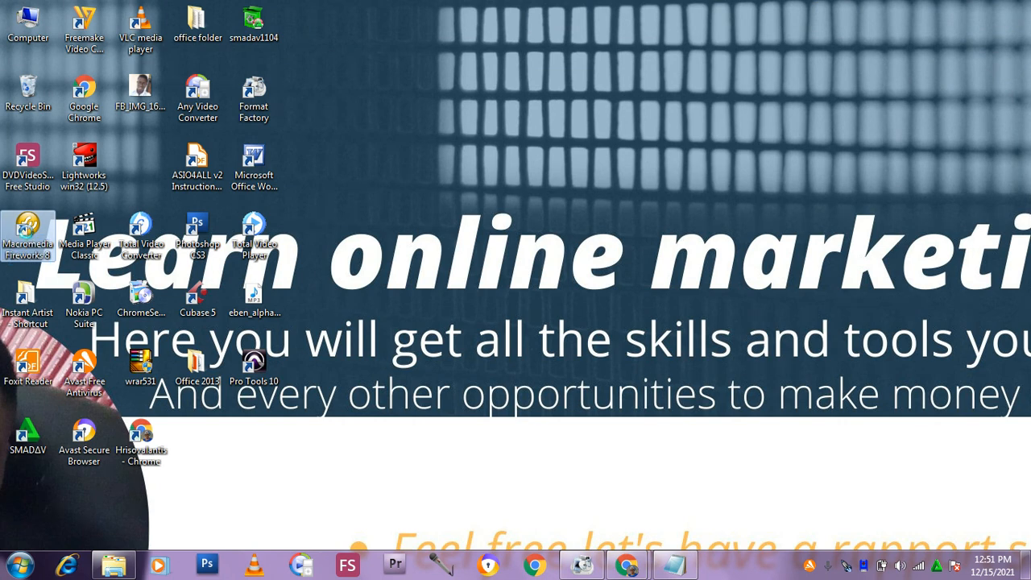
Launch Macromedia Fireworks 8 from its desktop shortcut.
double_click(27, 226)
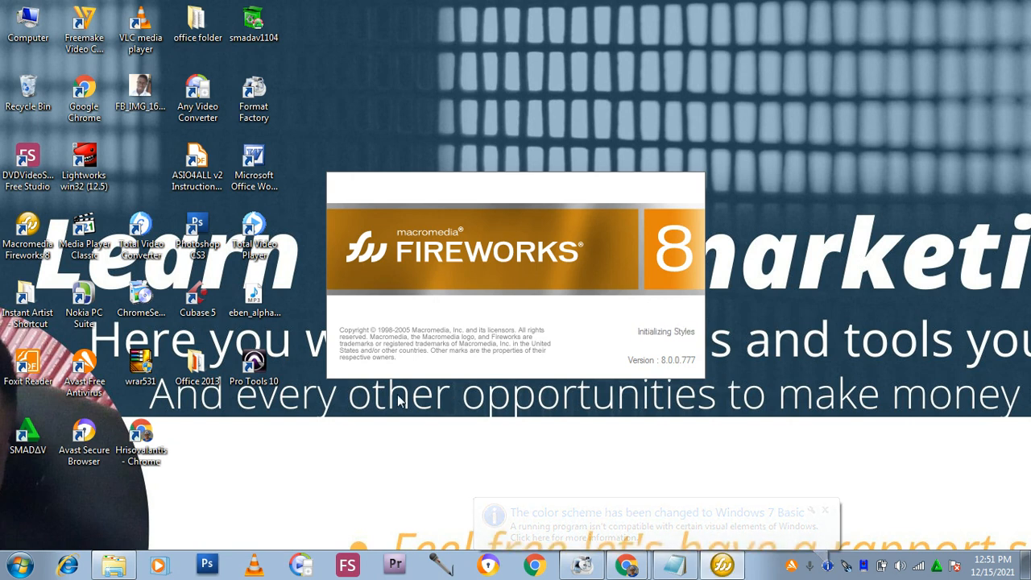
mouse_move(633, 567)
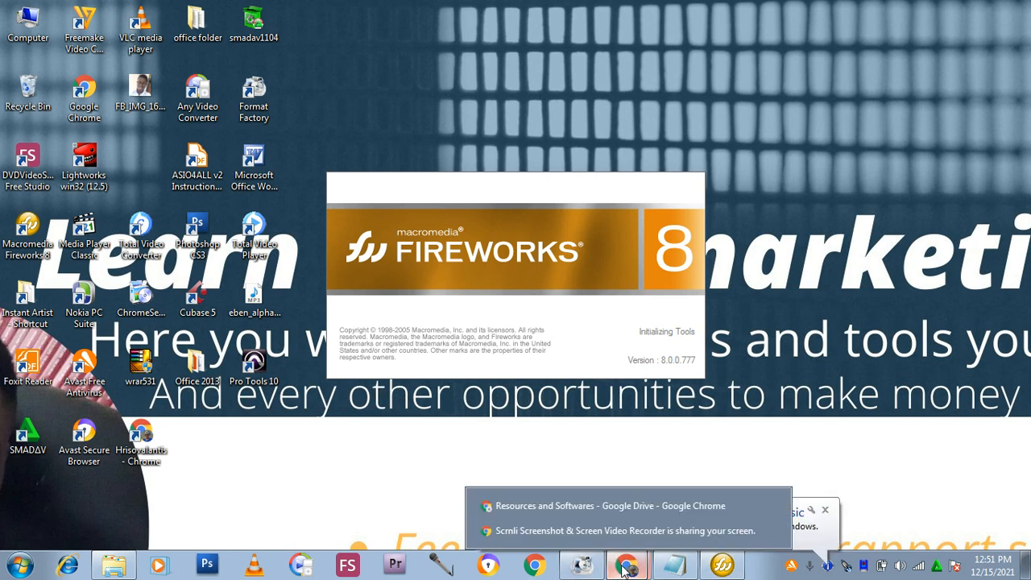
click(608, 530)
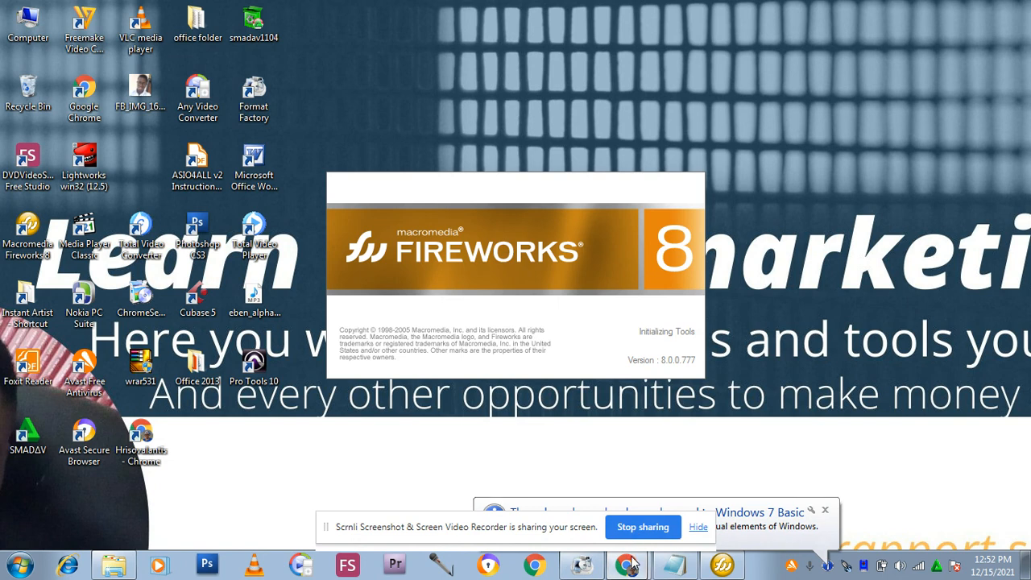
mouse_move(627, 568)
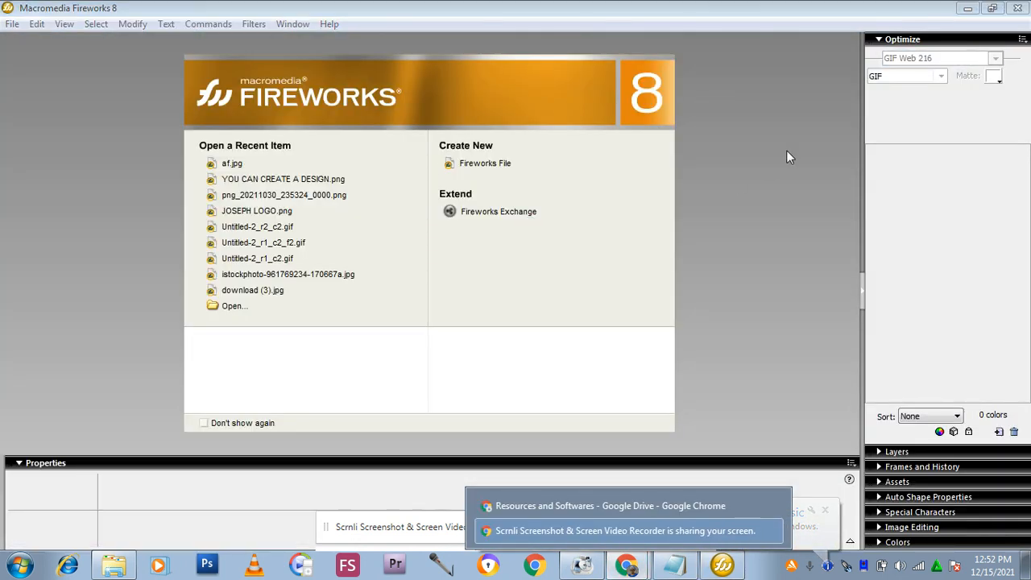
Create a new transparent Fireworks document of 300 x 300 pixels and hide the screen-sharing notice.
click(487, 164)
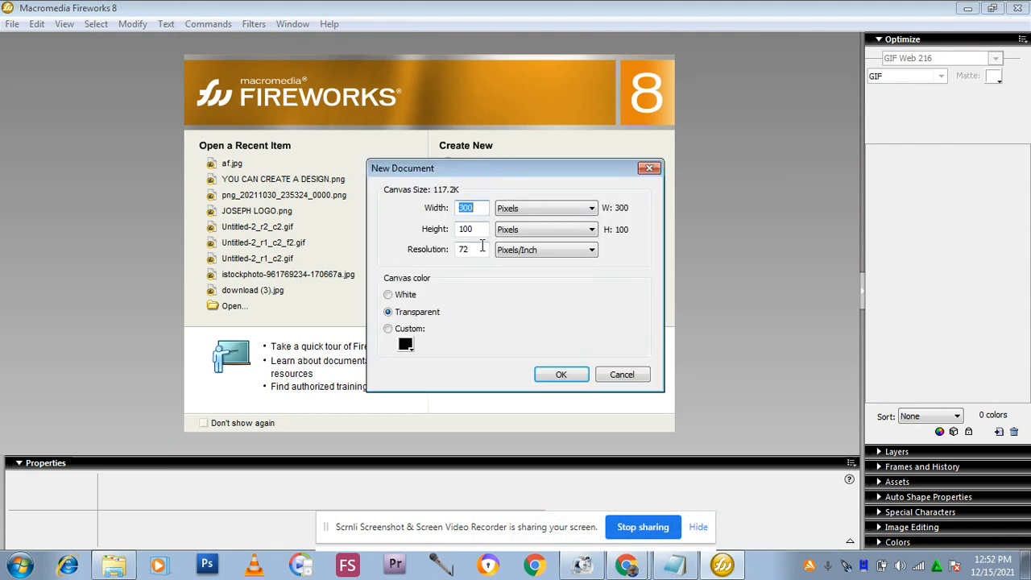
key(Tab)
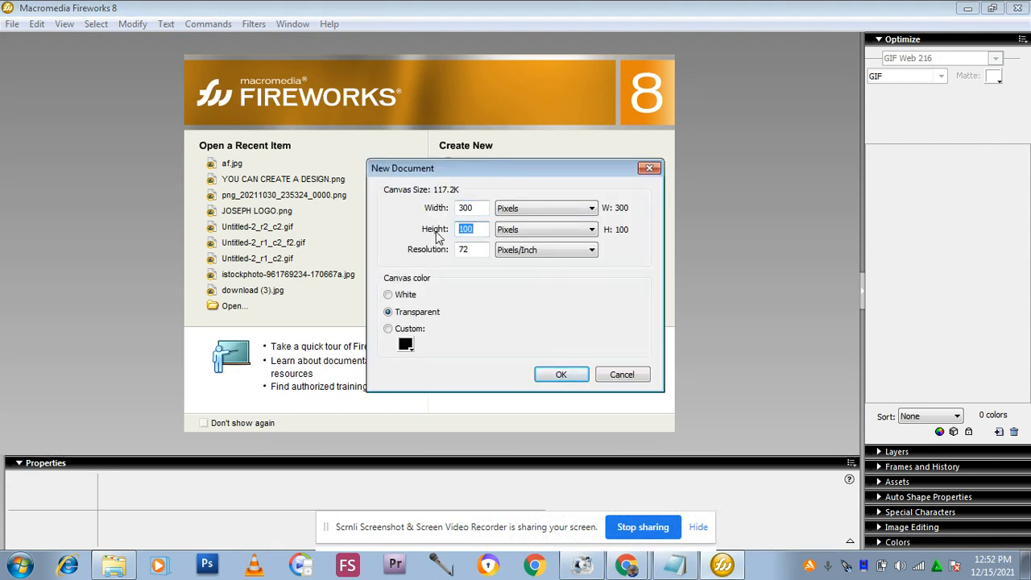
text(300)
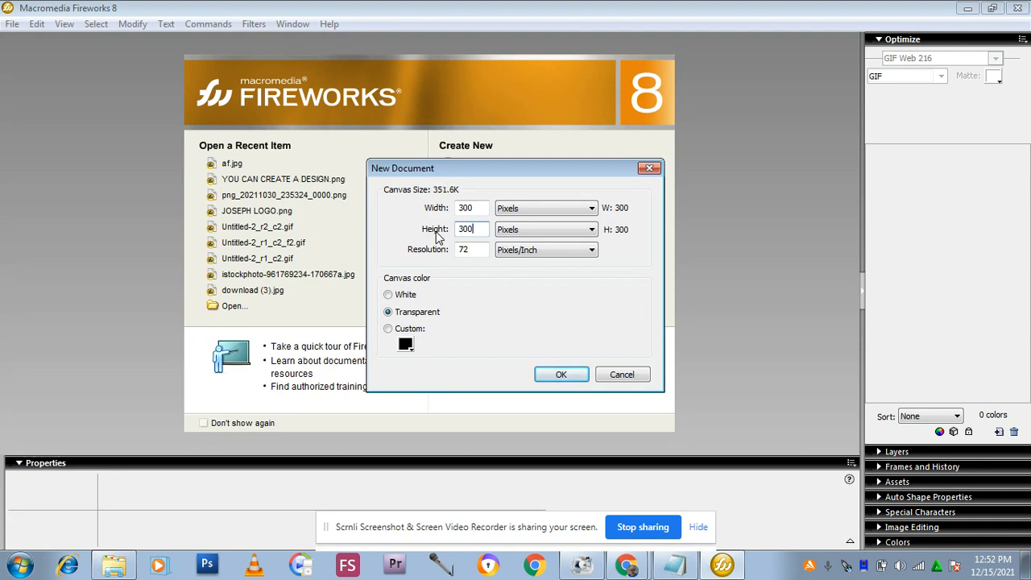
click(557, 376)
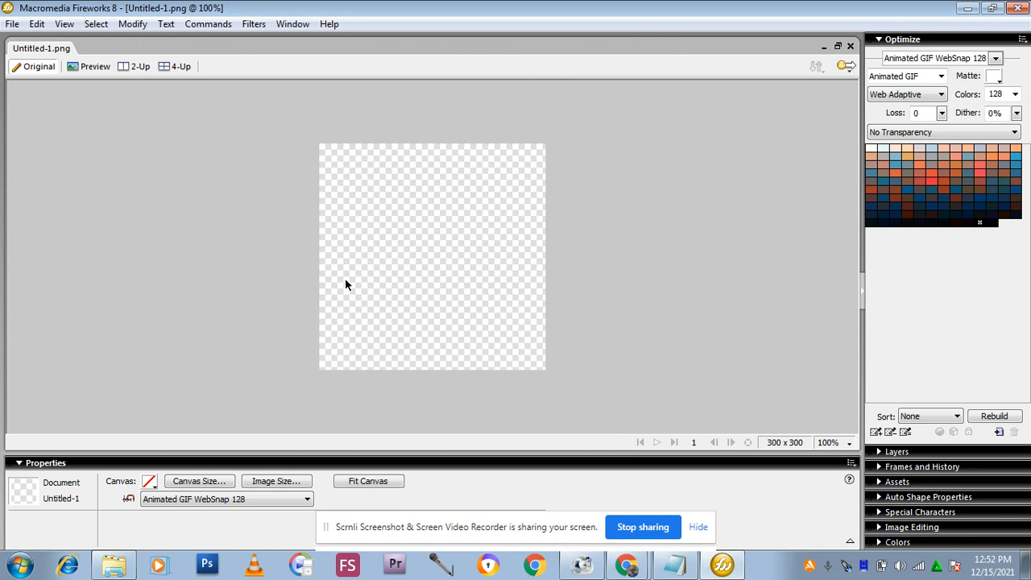
click(697, 527)
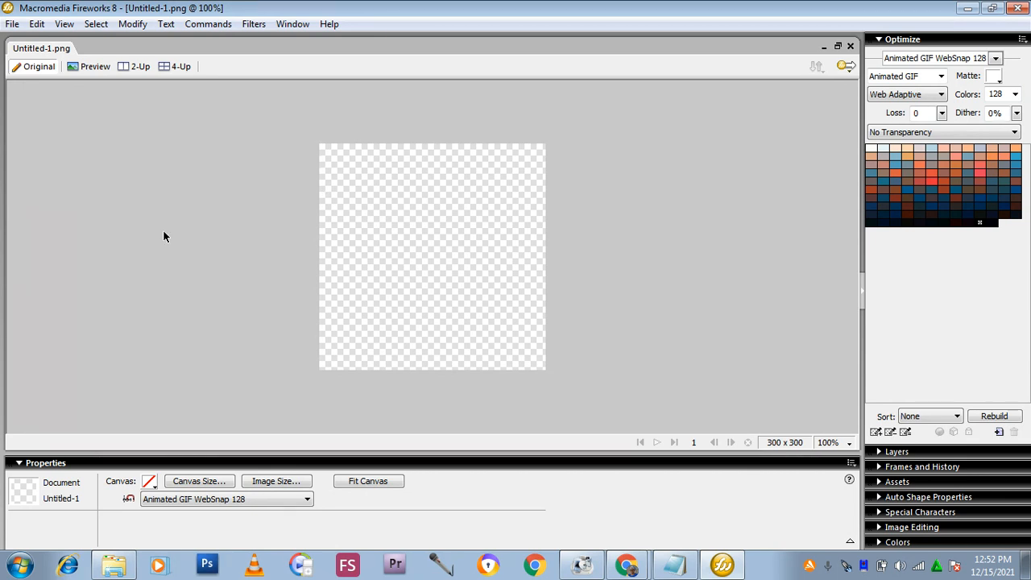
click(37, 23)
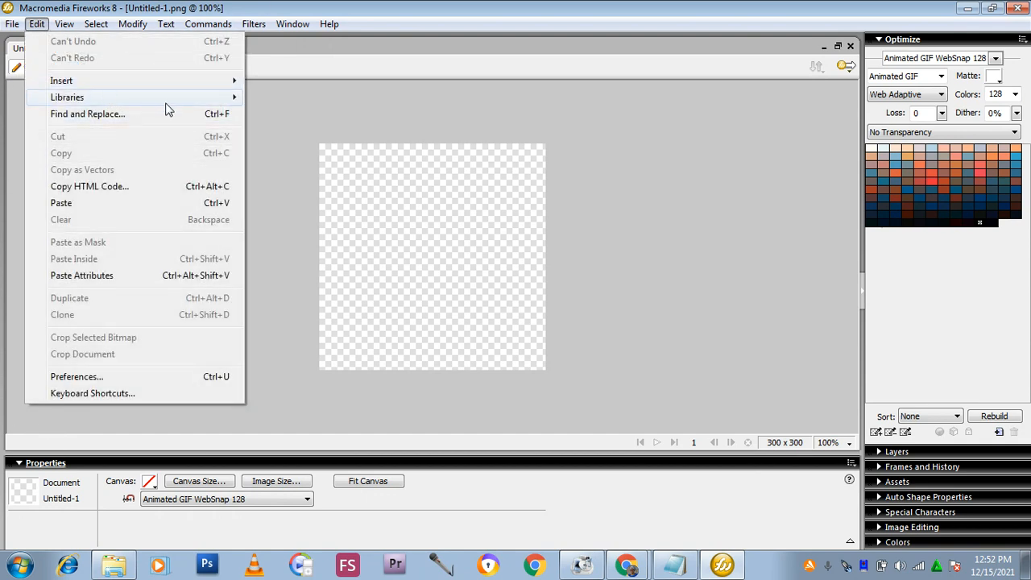
click(481, 262)
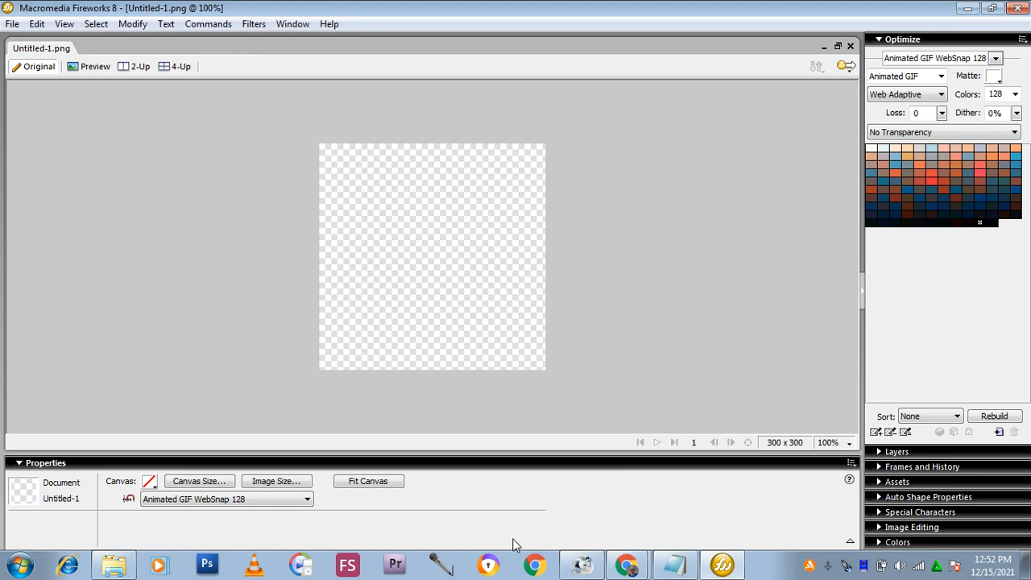
Switch to Chrome, activate the newly installed Divi theme in WordPress, and return to Fireworks.
mouse_move(619, 566)
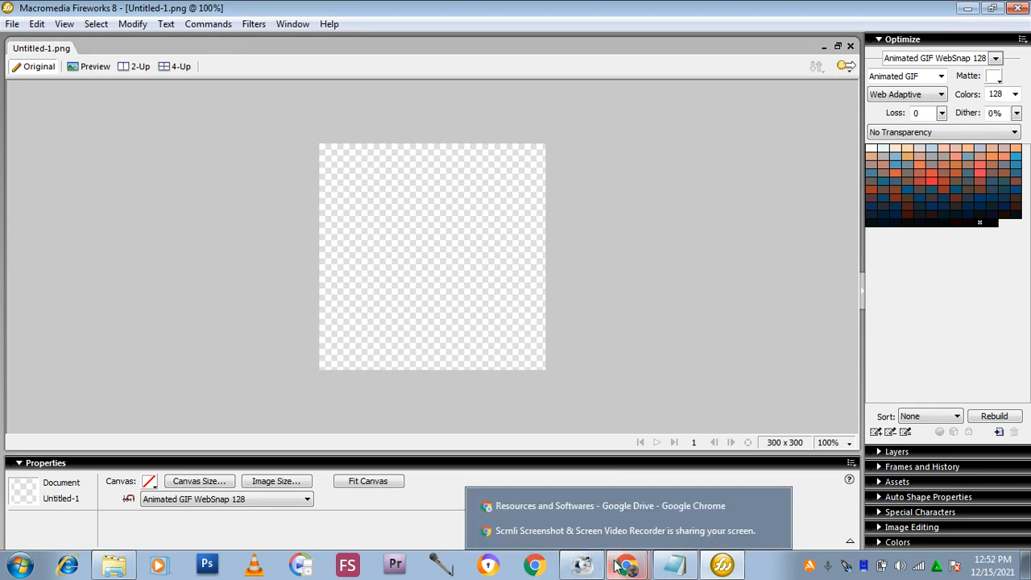
click(609, 510)
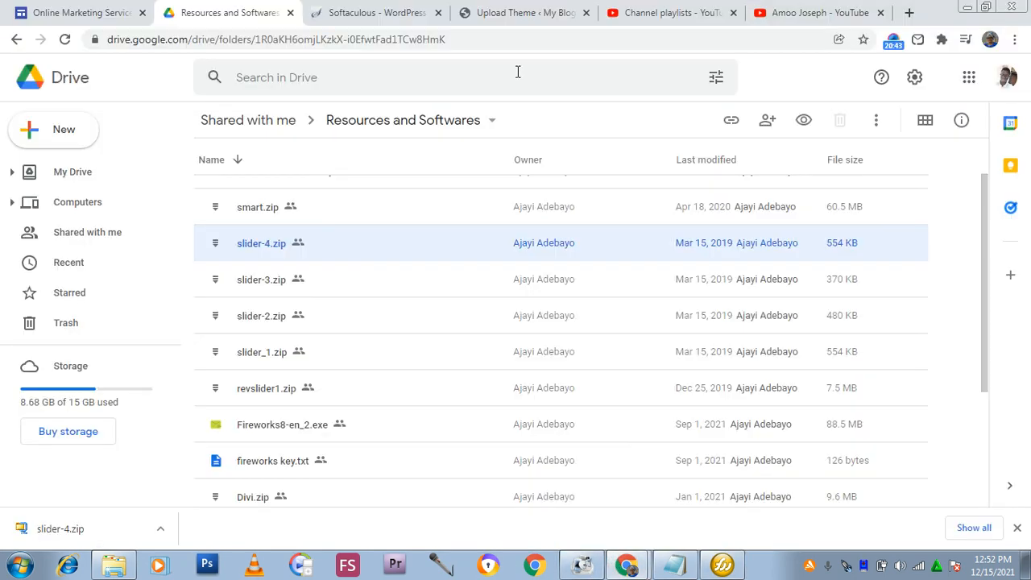
click(542, 18)
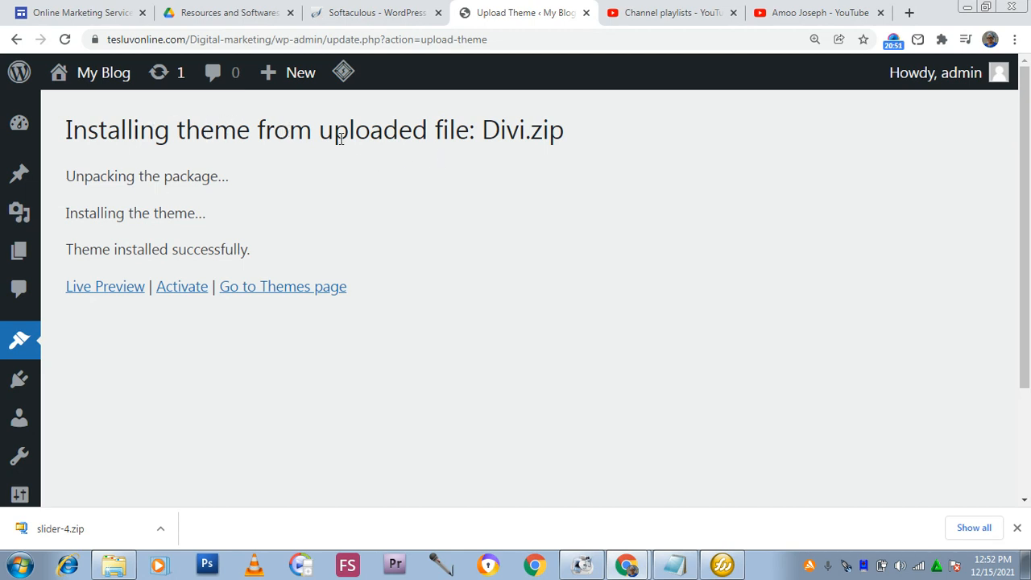
drag(578, 140, 479, 146)
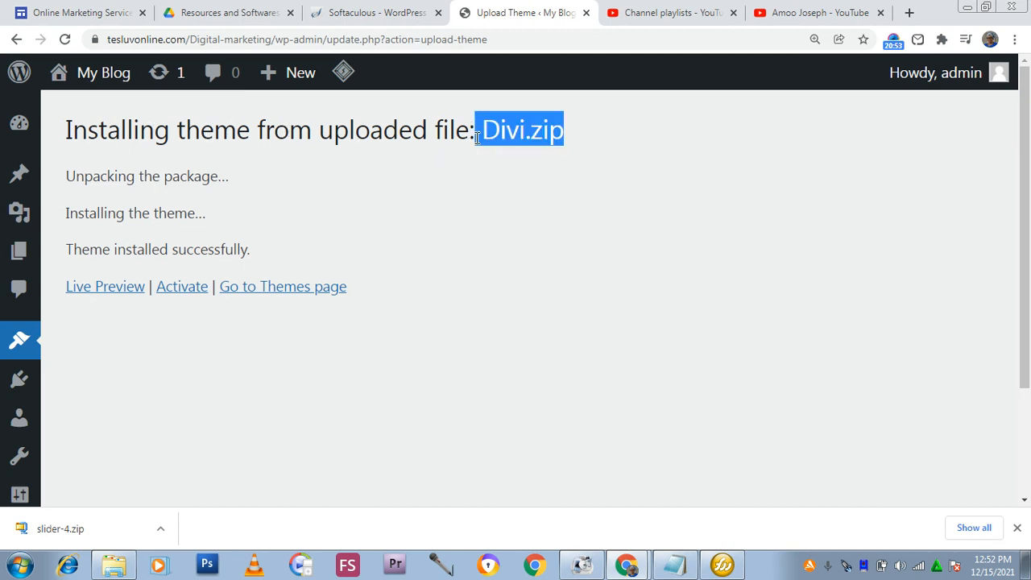
click(381, 268)
click(183, 289)
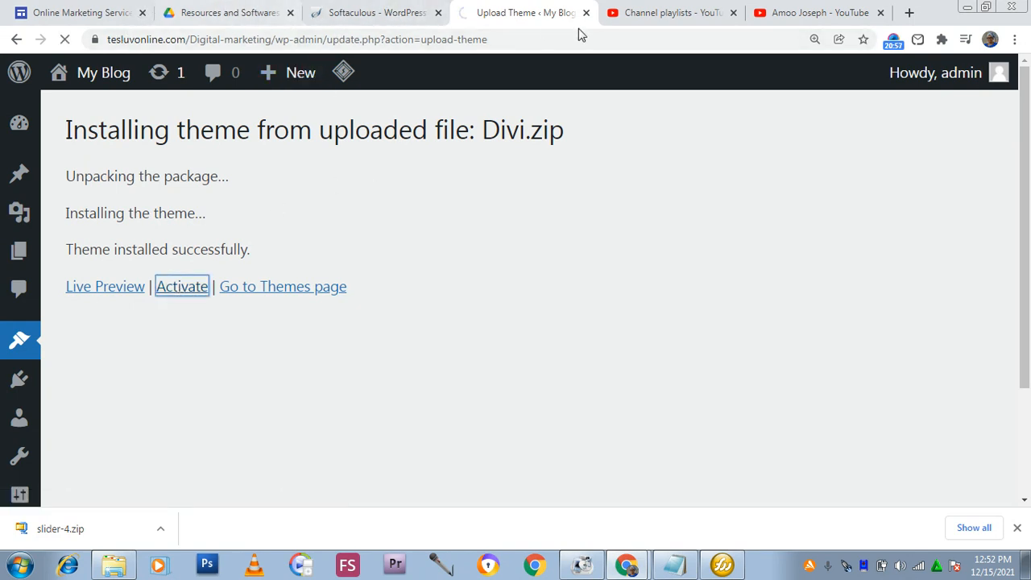
click(968, 7)
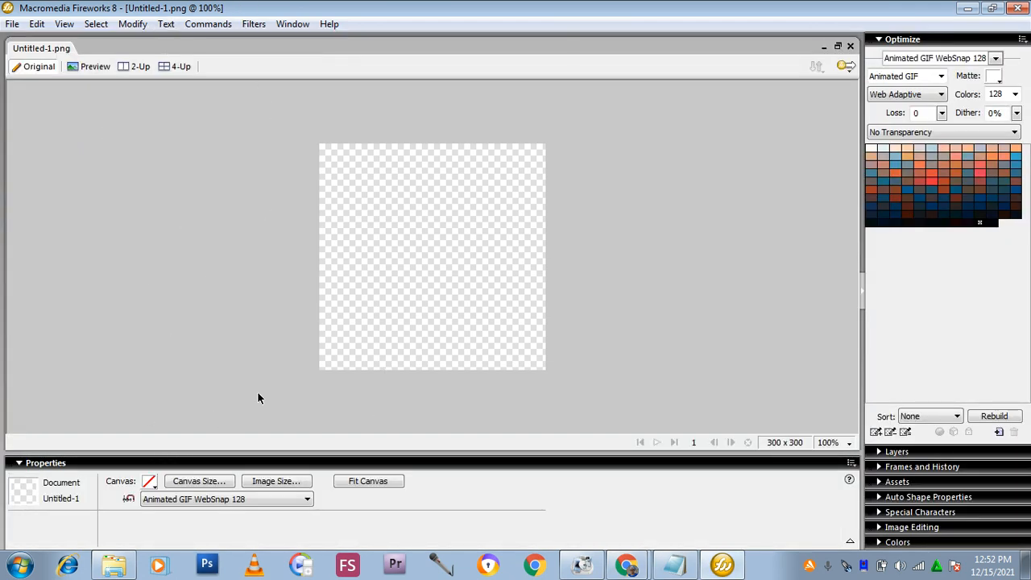
Turn off Full Display for the blank document and show the Fireworks drawing tools.
click(65, 24)
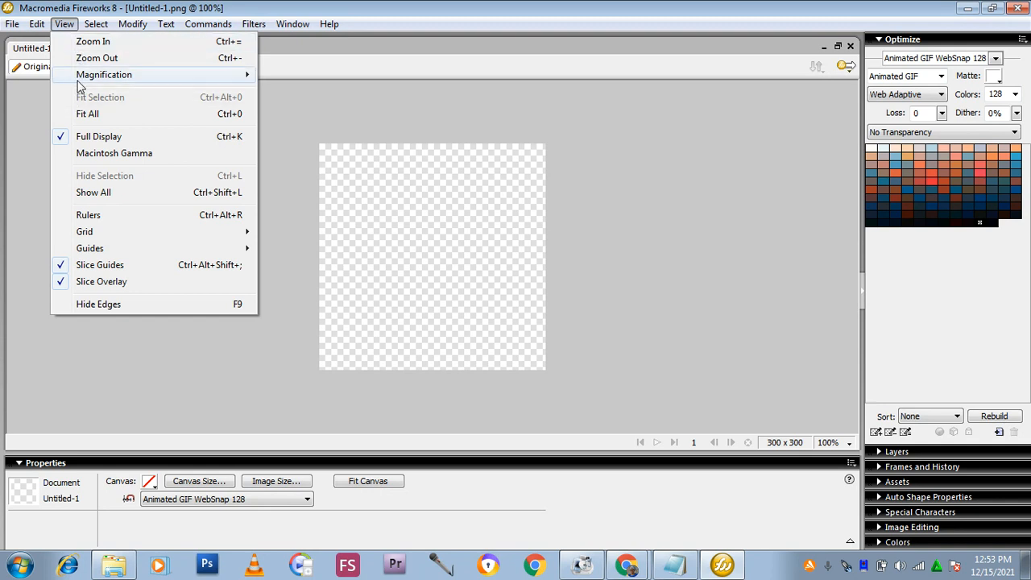
click(87, 137)
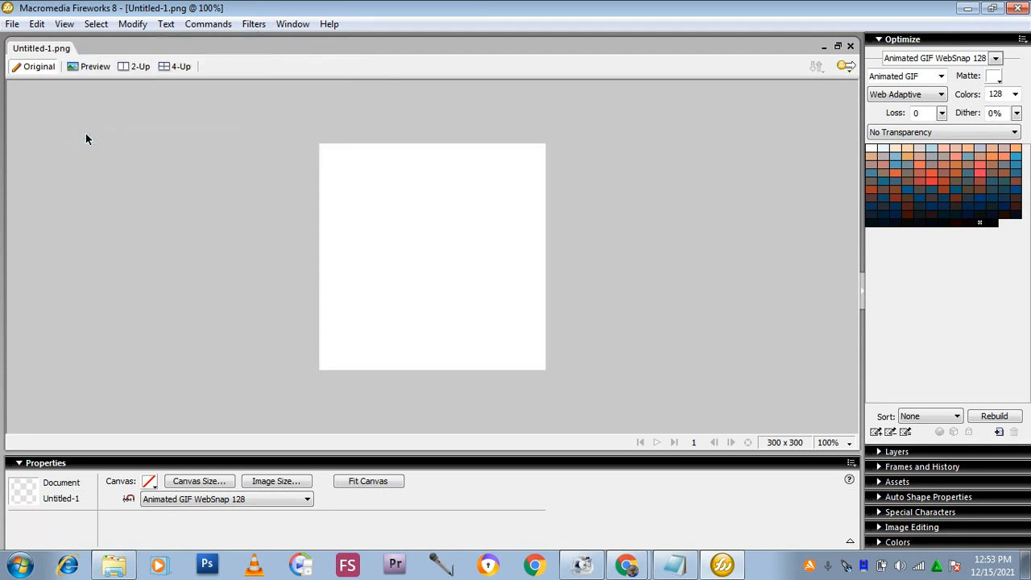
click(95, 23)
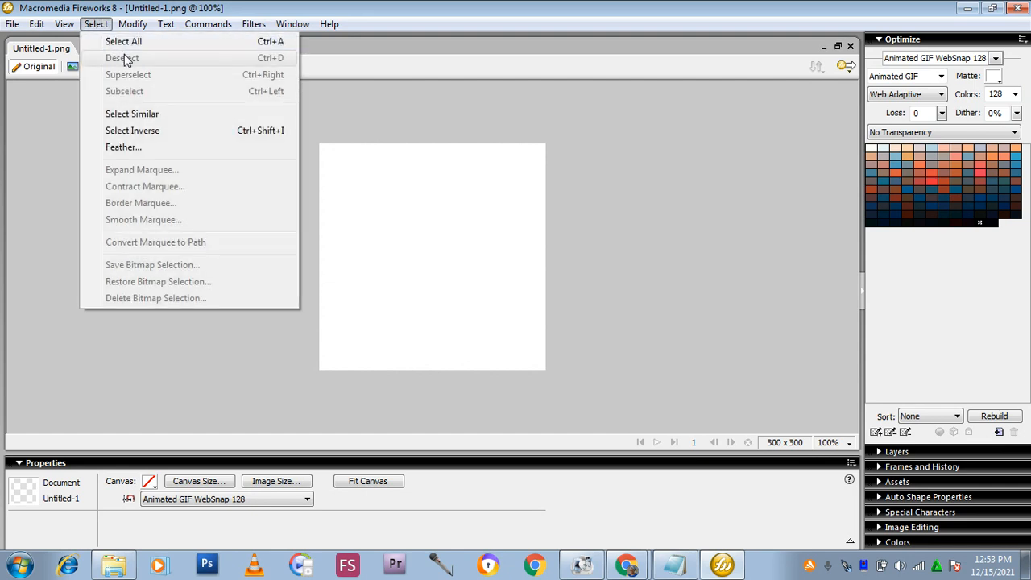
click(122, 42)
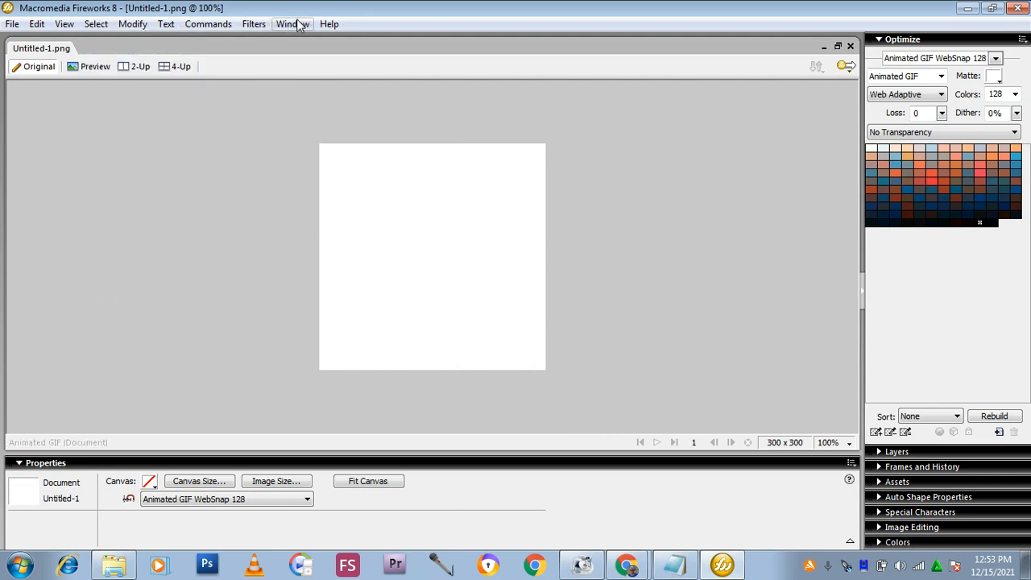
click(297, 23)
click(292, 98)
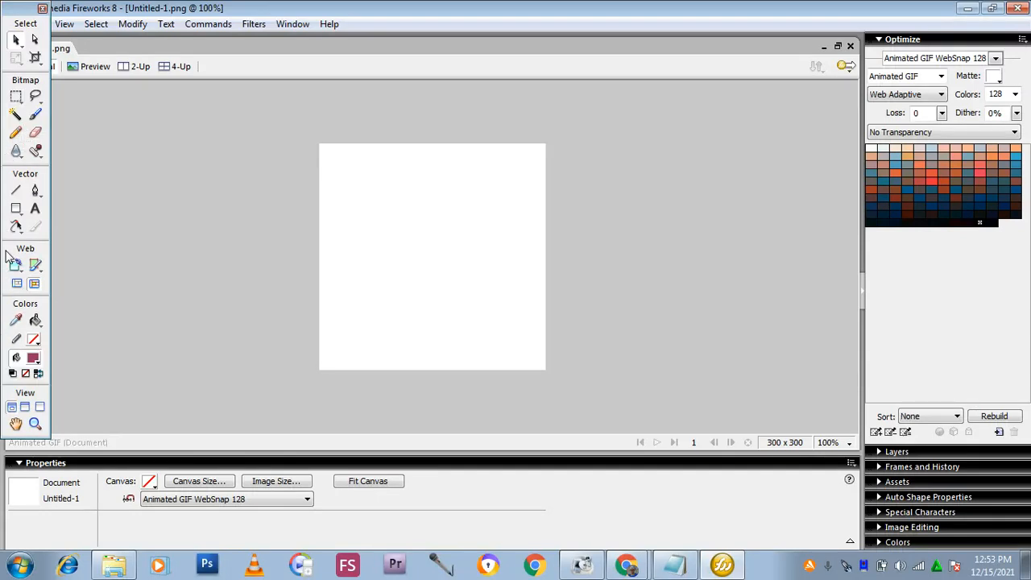
Add the text "TESLUV ONLINE SERVICE" to the canvas with the Text tool.
click(36, 210)
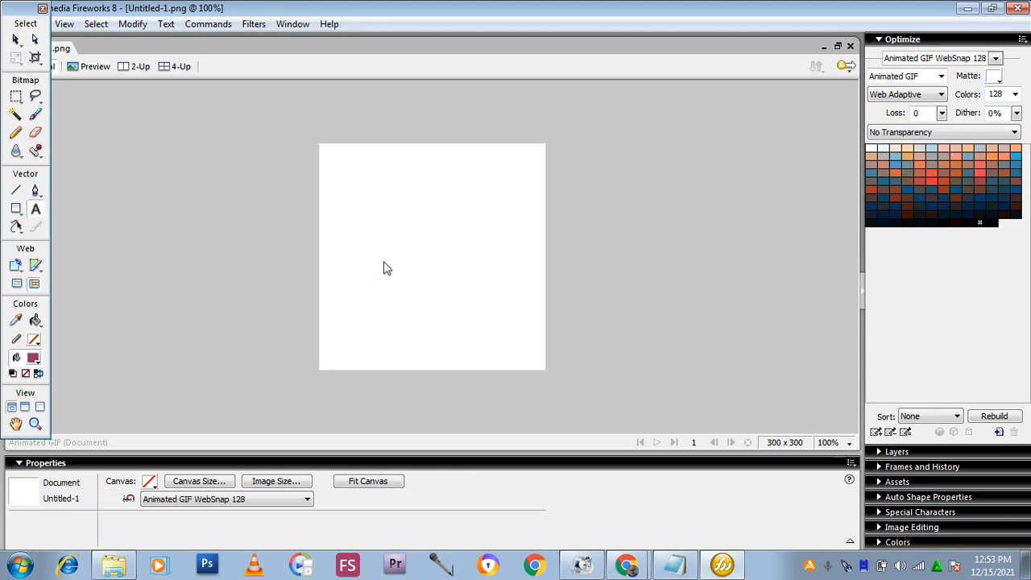
click(29, 207)
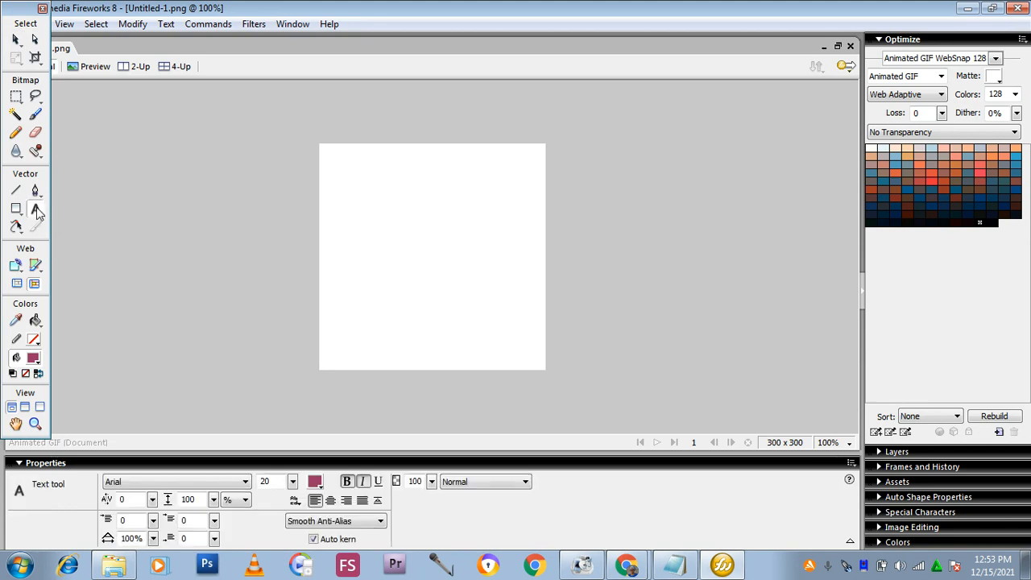
click(367, 243)
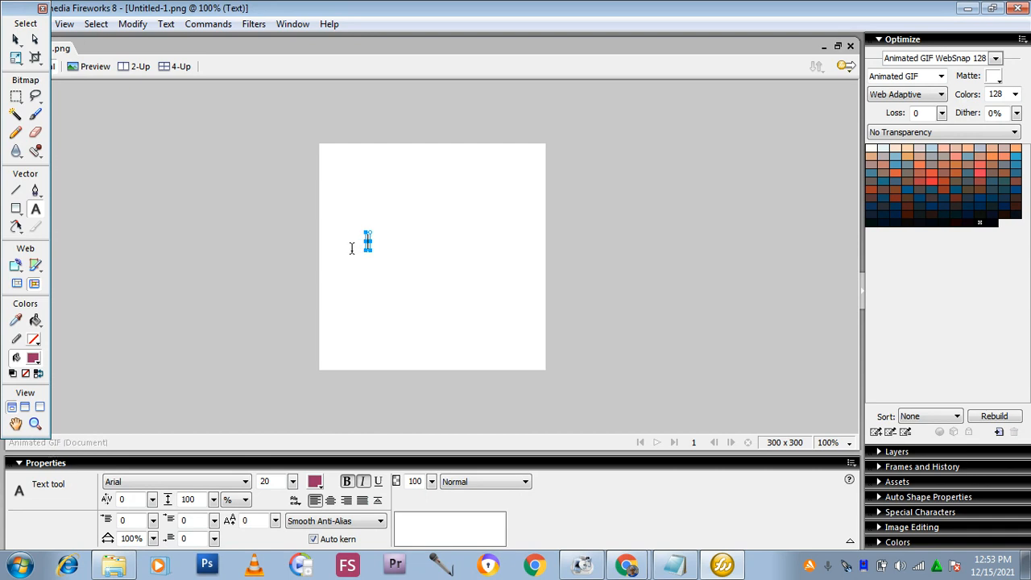
text(TE)
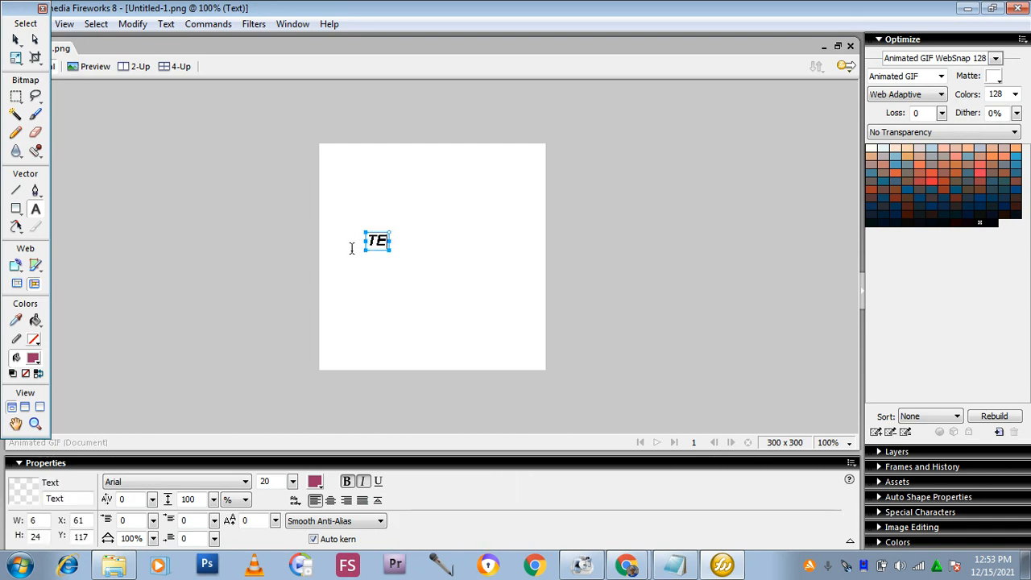
text(SLUV ON)
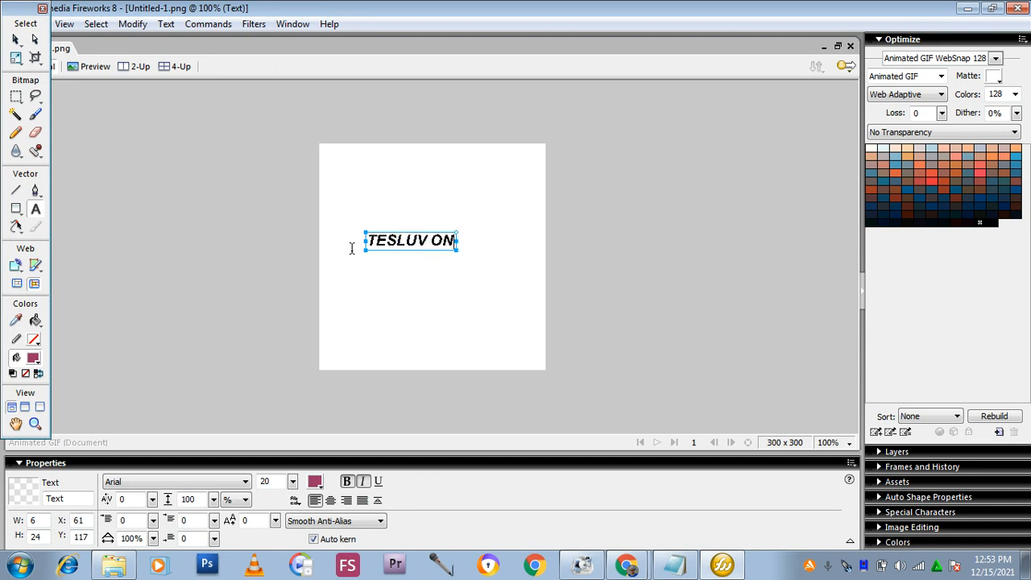
text(LINE)
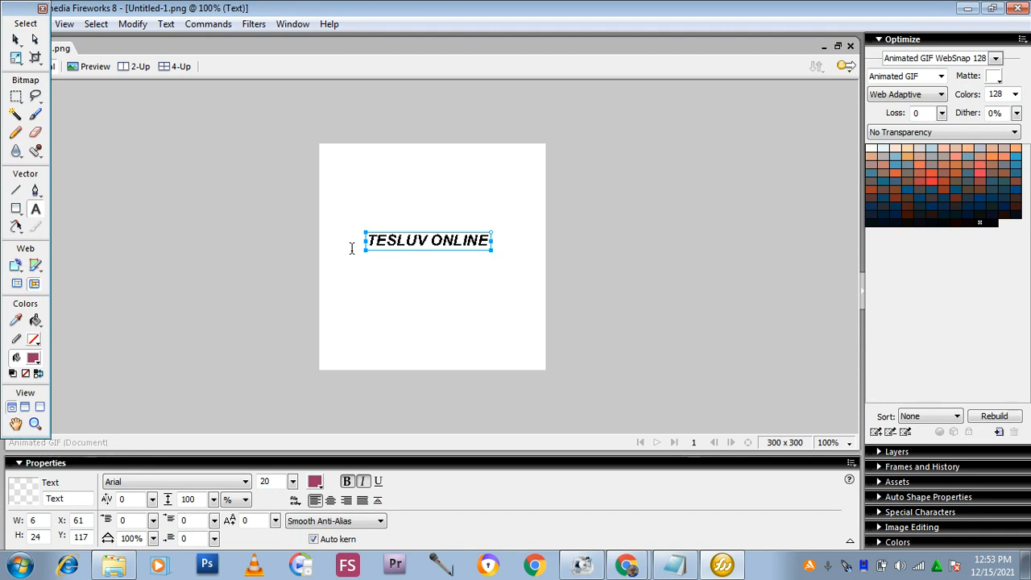
text(  s)
key(BackSpace)
key(BackSpace)
text(SERV)
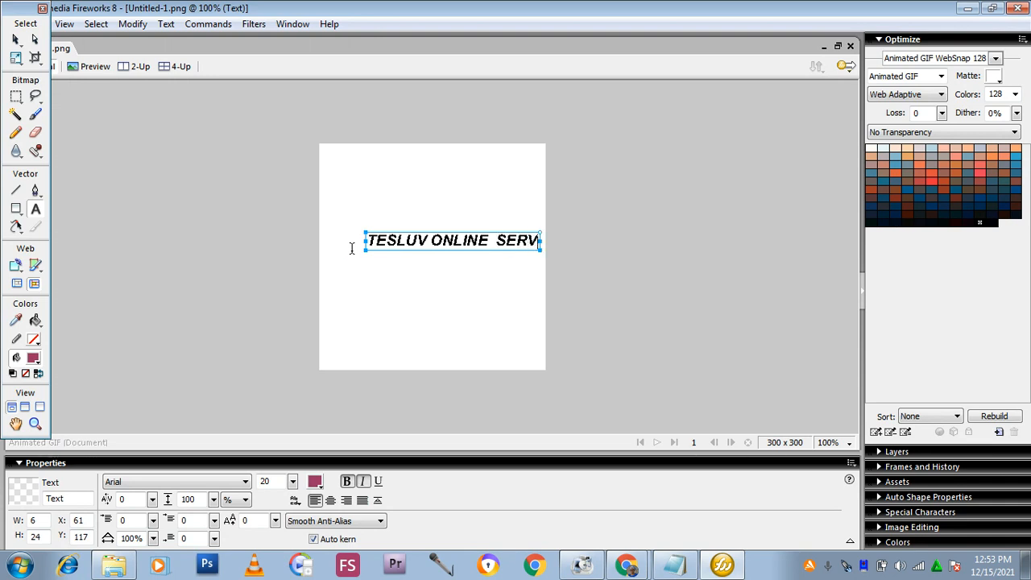
text(IC)
Move the "TESLUV ONLINE SERVICE" text fully onto the lower part of the canvas, at about X 16, Y 216.
click(35, 39)
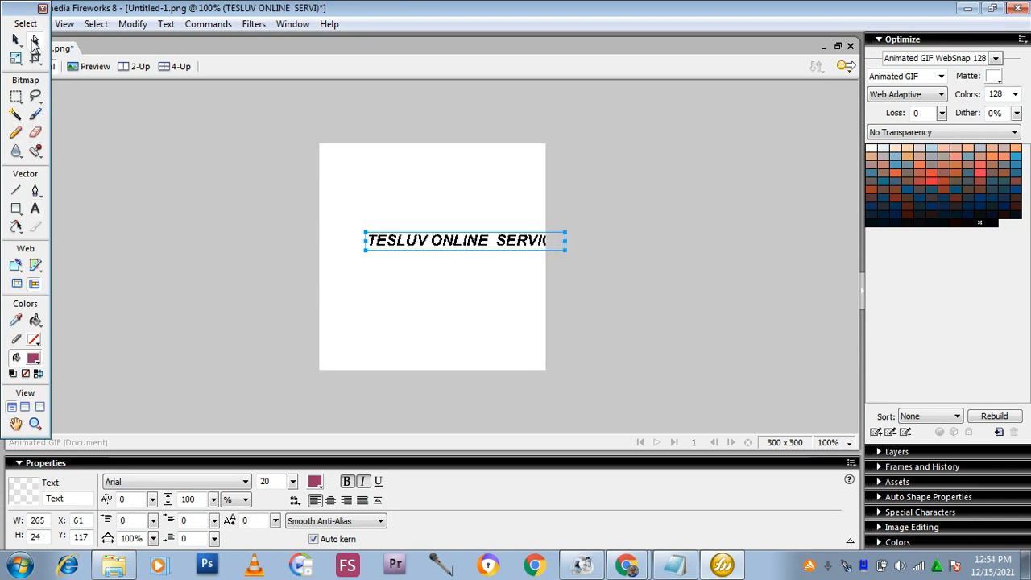
drag(433, 250, 338, 259)
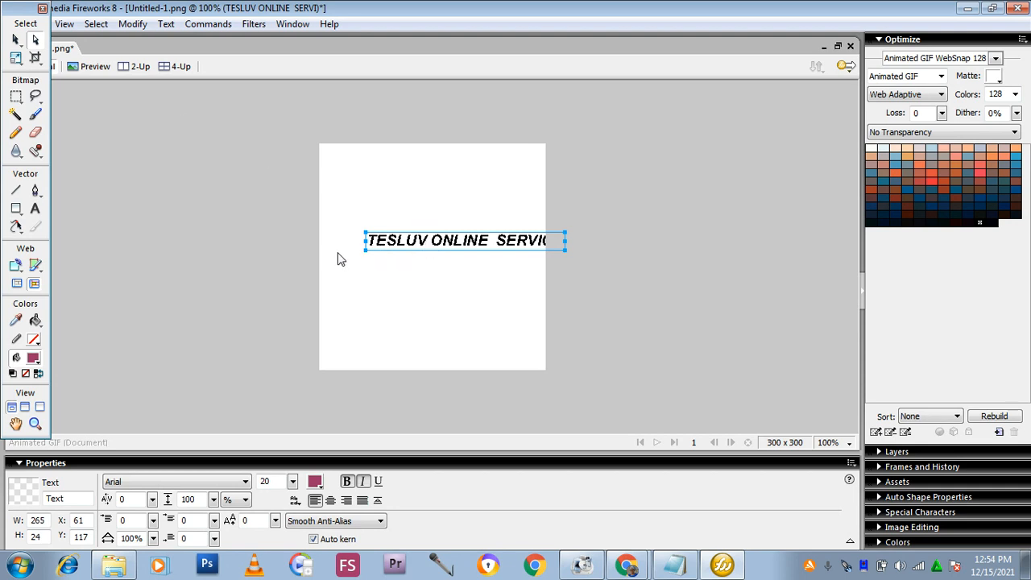
click(15, 40)
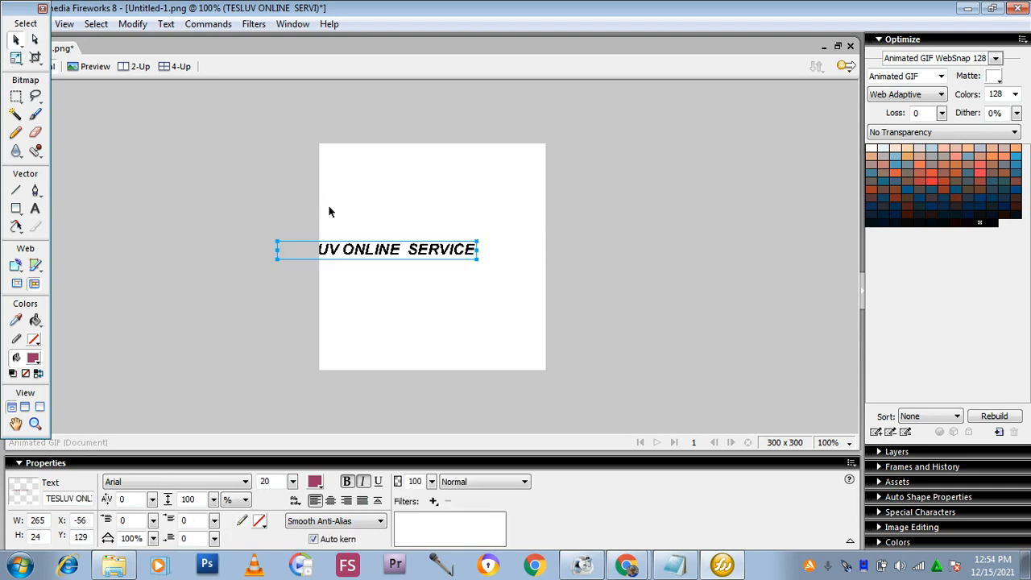
drag(416, 256, 464, 314)
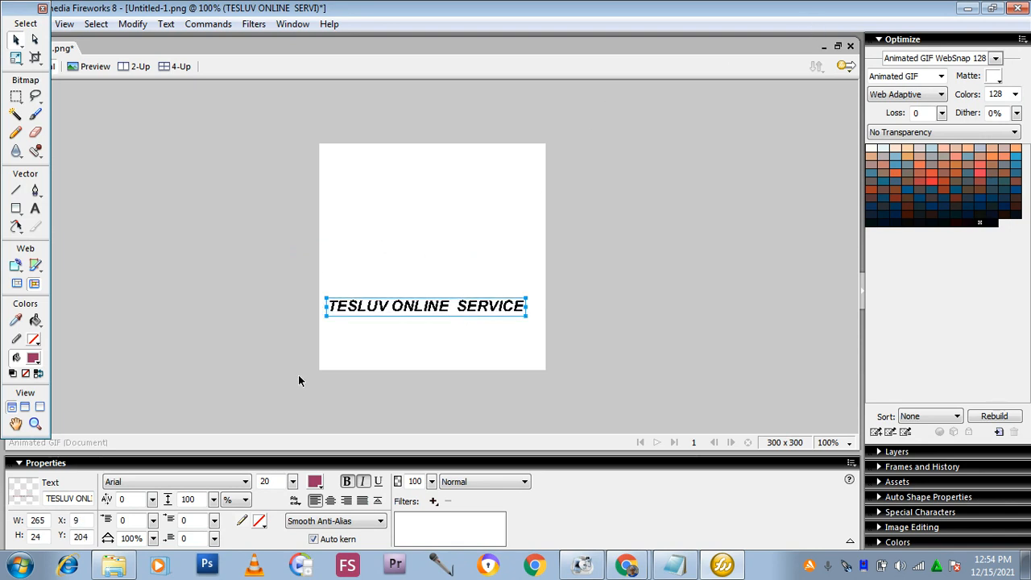
mouse_move(358, 313)
mouse_down()
mouse_move(387, 316)
mouse_move(350, 303)
mouse_move(364, 322)
mouse_up()
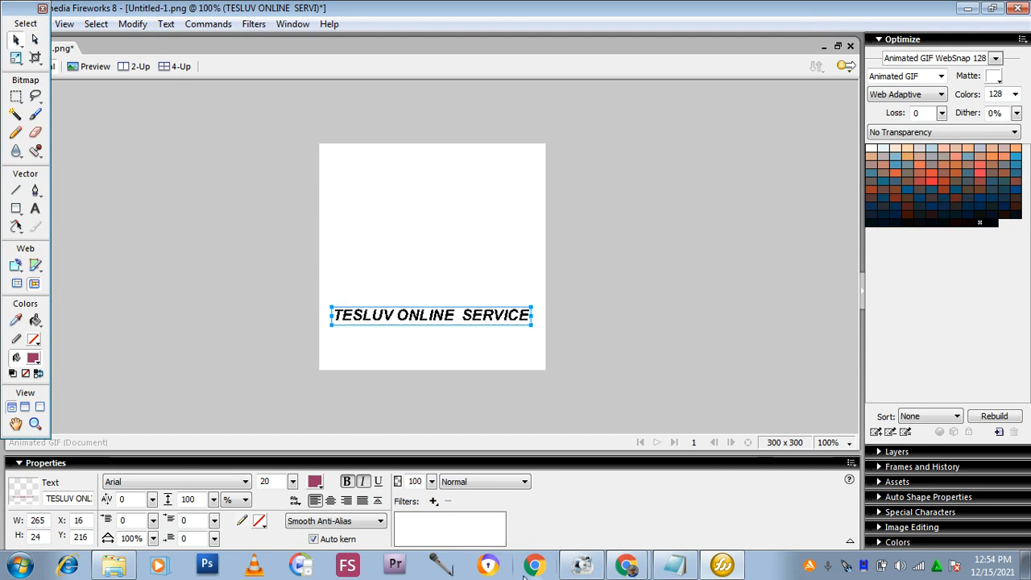
click(594, 569)
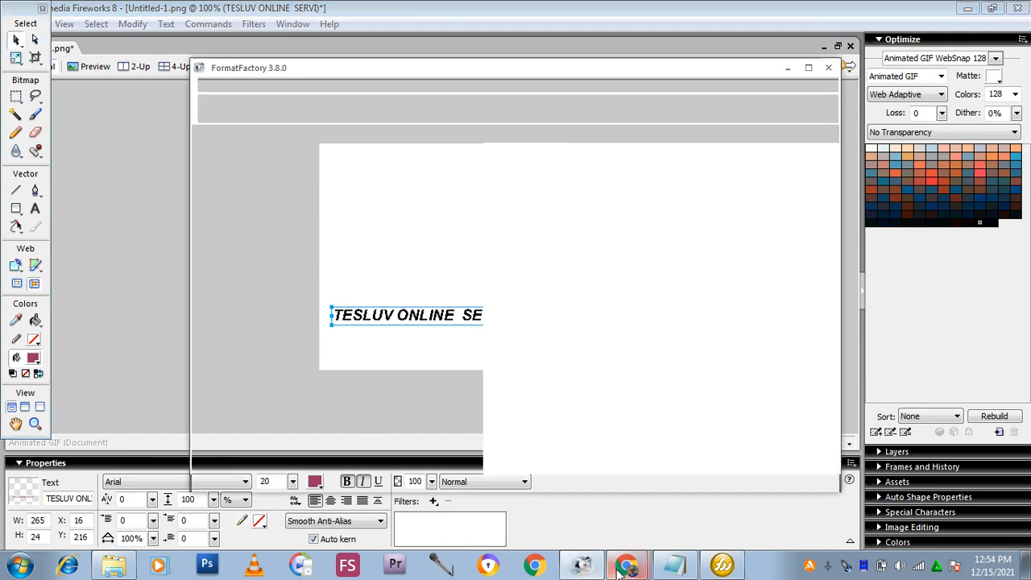
Switch to the WordPress Manage Themes page in Chrome and reduce the page zoom by two levels.
click(627, 566)
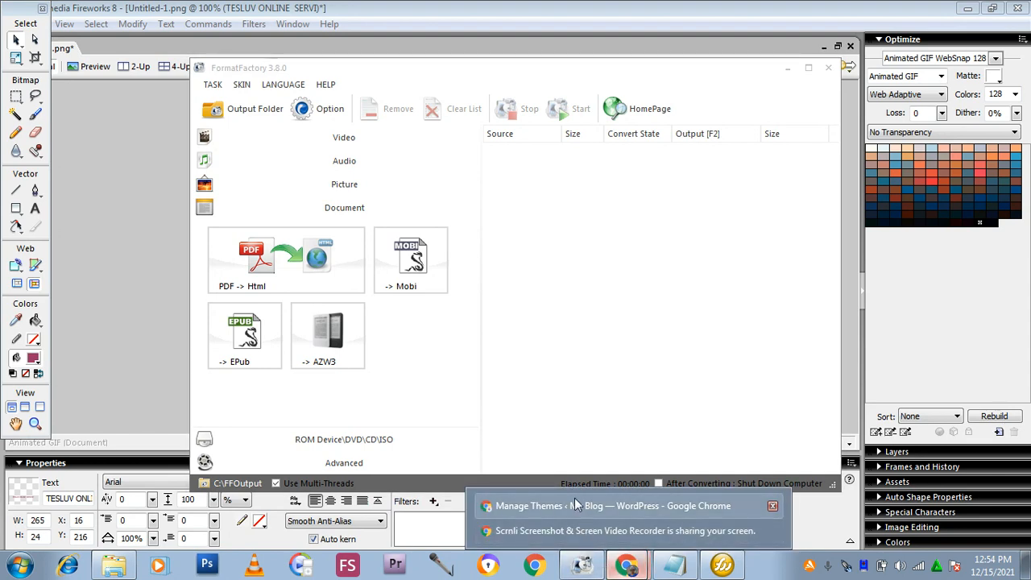
click(574, 506)
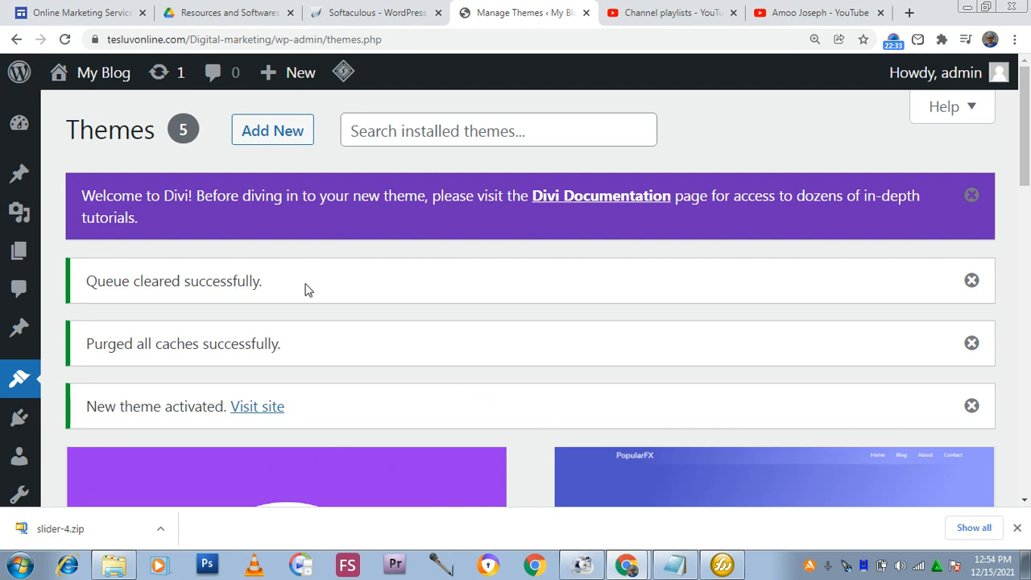
scroll(307, 290, down, 1)
scroll(293, 312, down, 1)
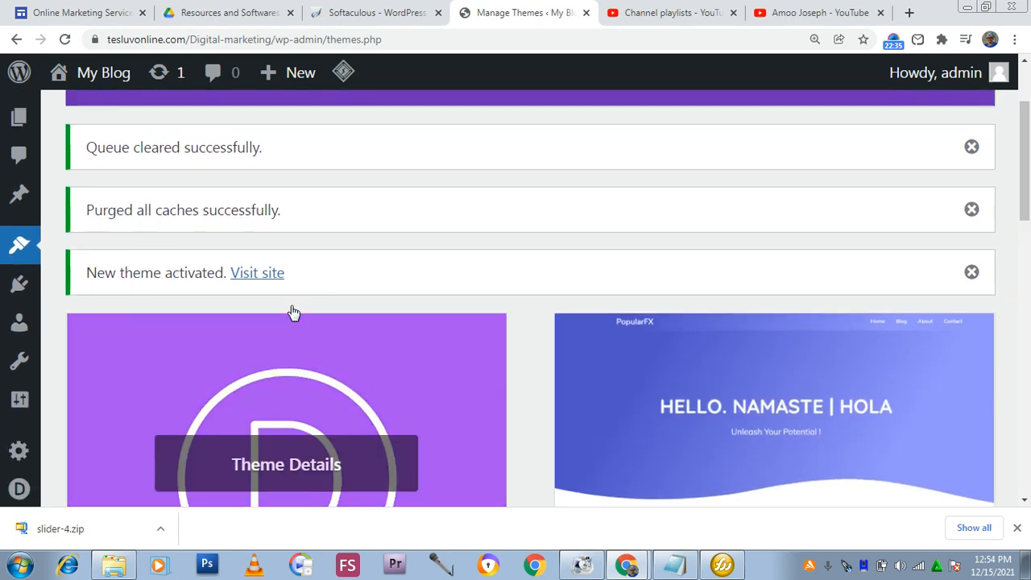
scroll(293, 311, up, 2)
scroll(293, 314, down, 3)
mouse_move(293, 321)
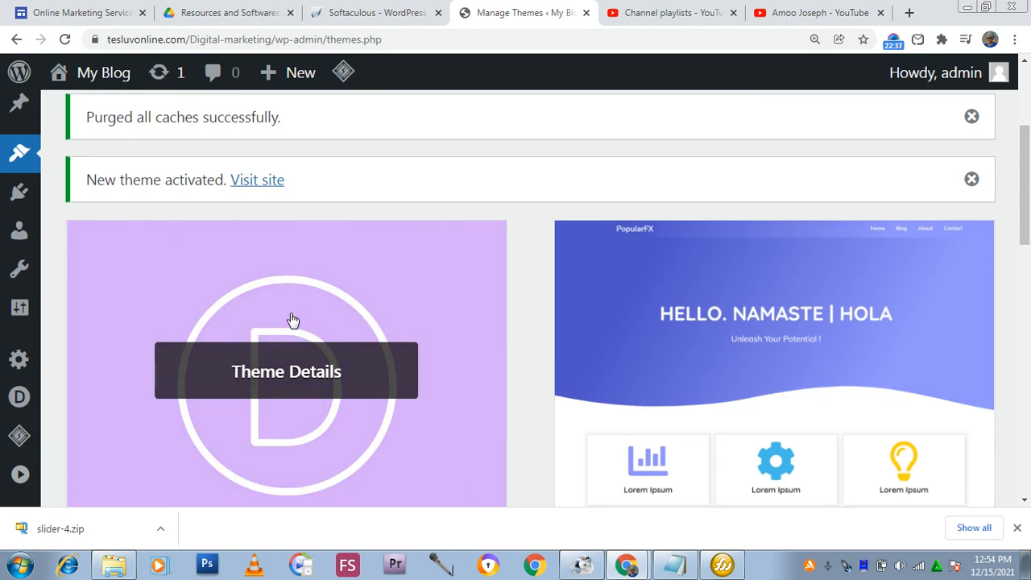
key(ctrl+minus)
key(ctrl+minus)
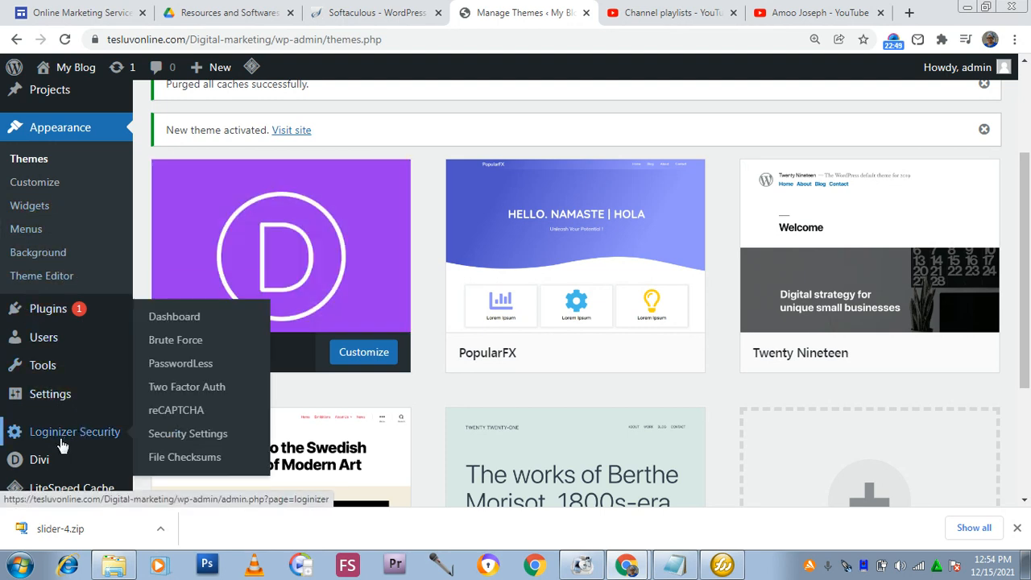
Open the list of all pages of the WordPress site.
mouse_move(42, 466)
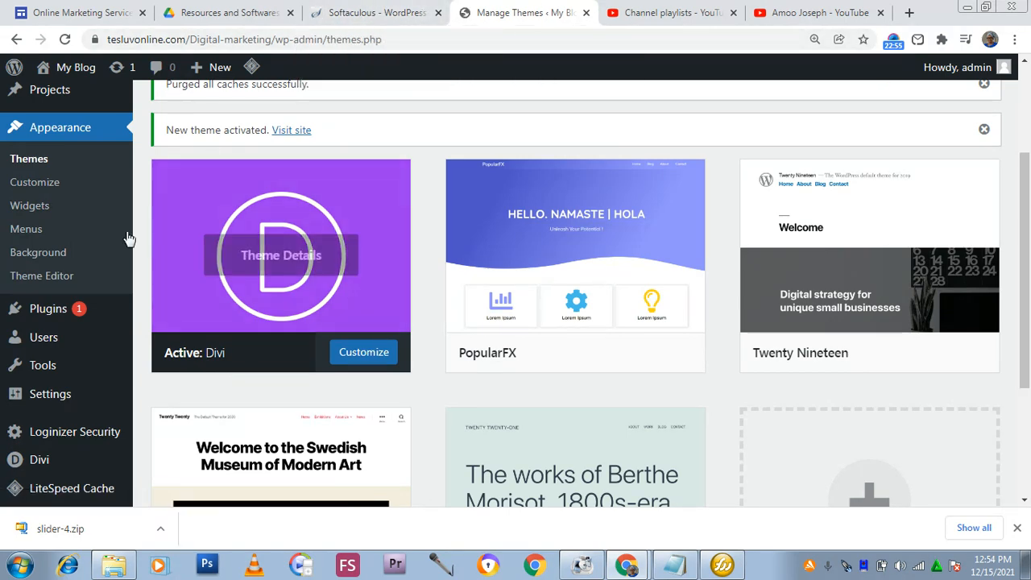
scroll(74, 242, up, 2)
scroll(75, 242, up, 1)
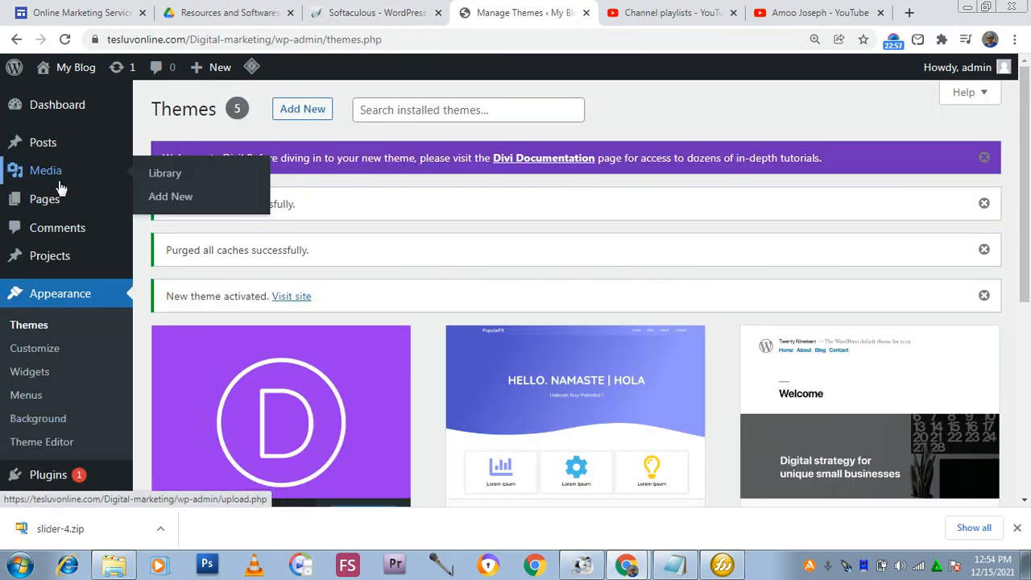
mouse_move(62, 202)
click(169, 209)
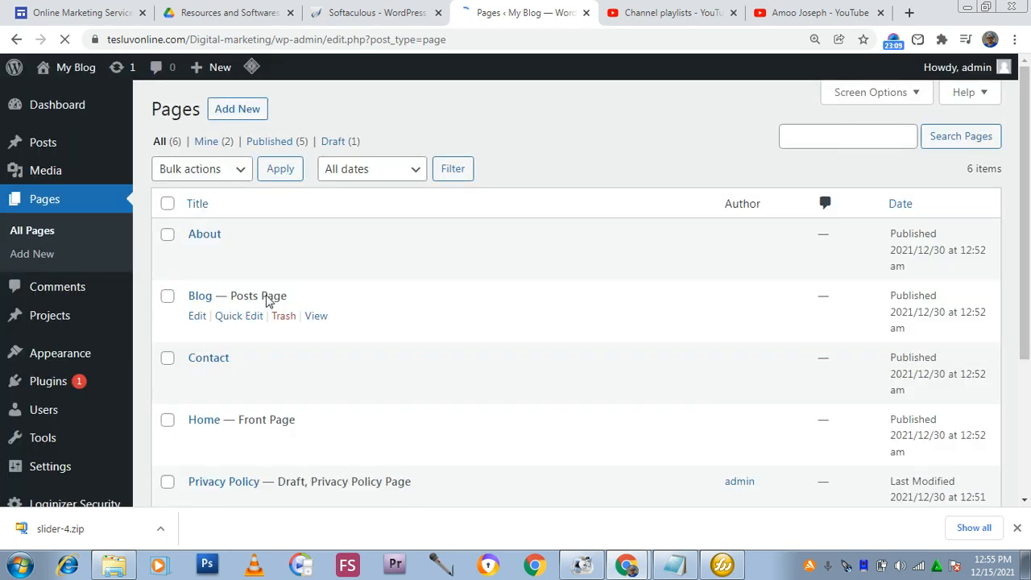
Open the Home front page for editing, convert it to the Divi Builder and launch the visual builder.
scroll(208, 373, down, 1)
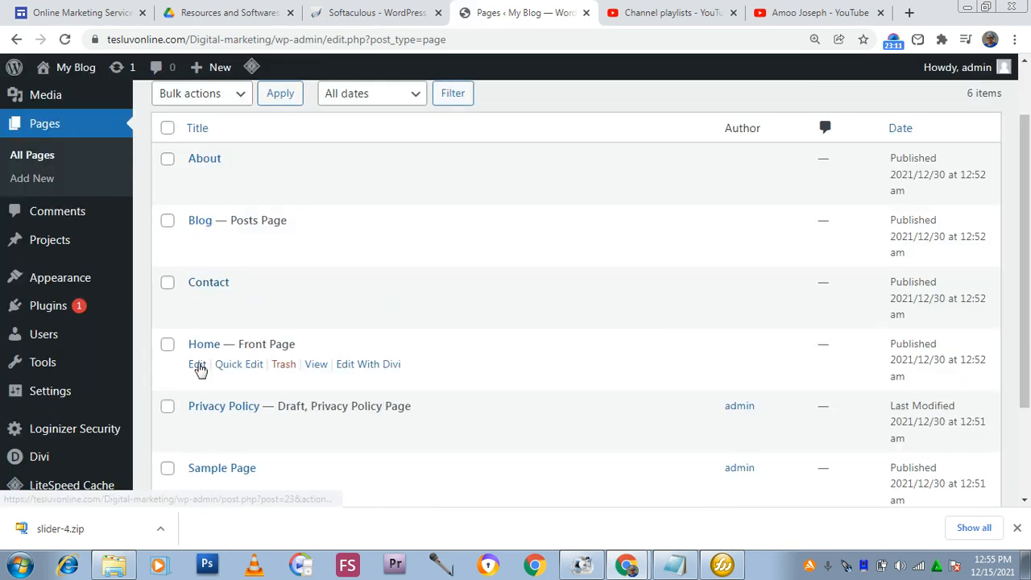
click(198, 365)
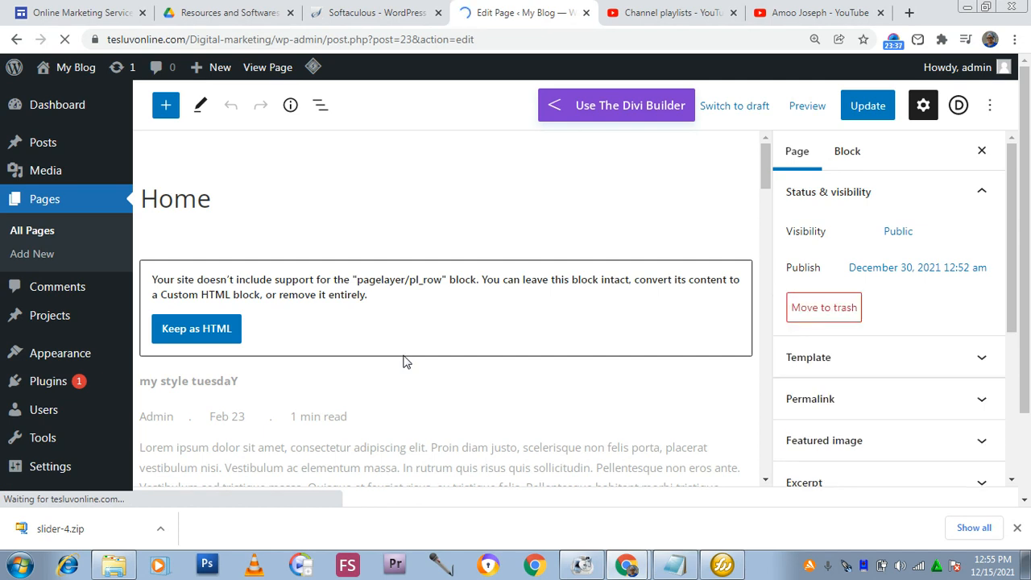
click(610, 108)
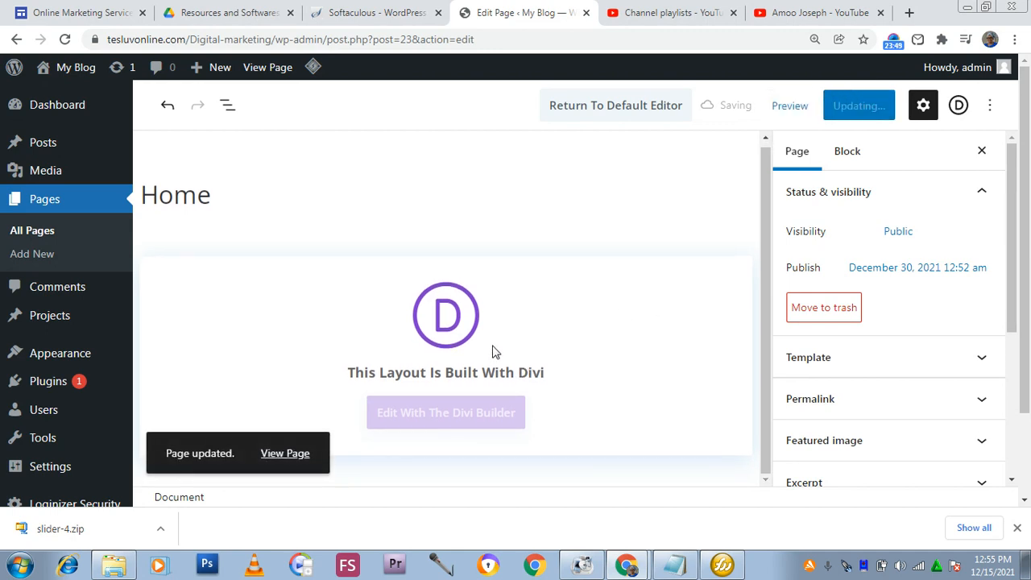
click(431, 413)
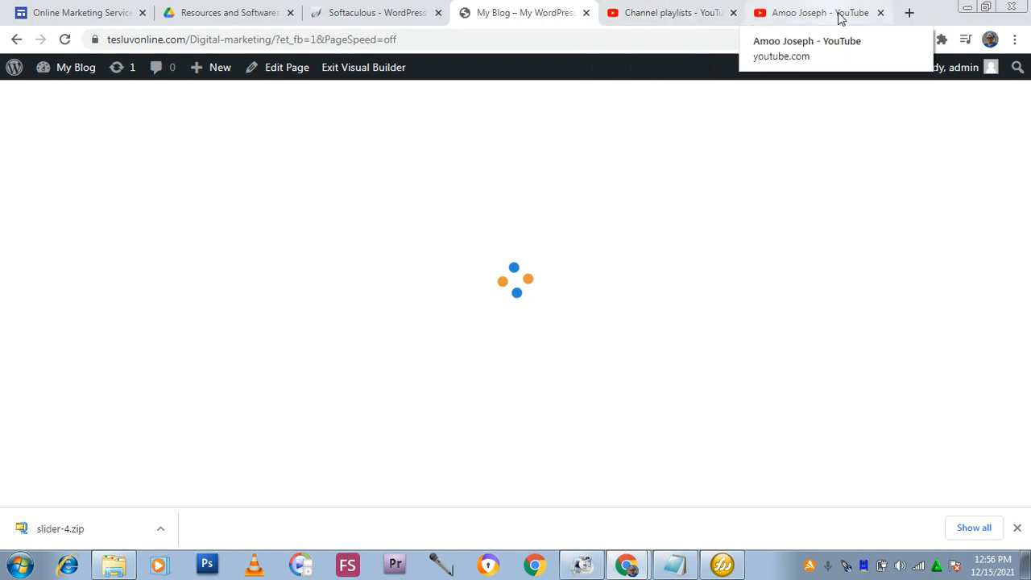
Search for LAPTOP in a new browser tab.
click(910, 12)
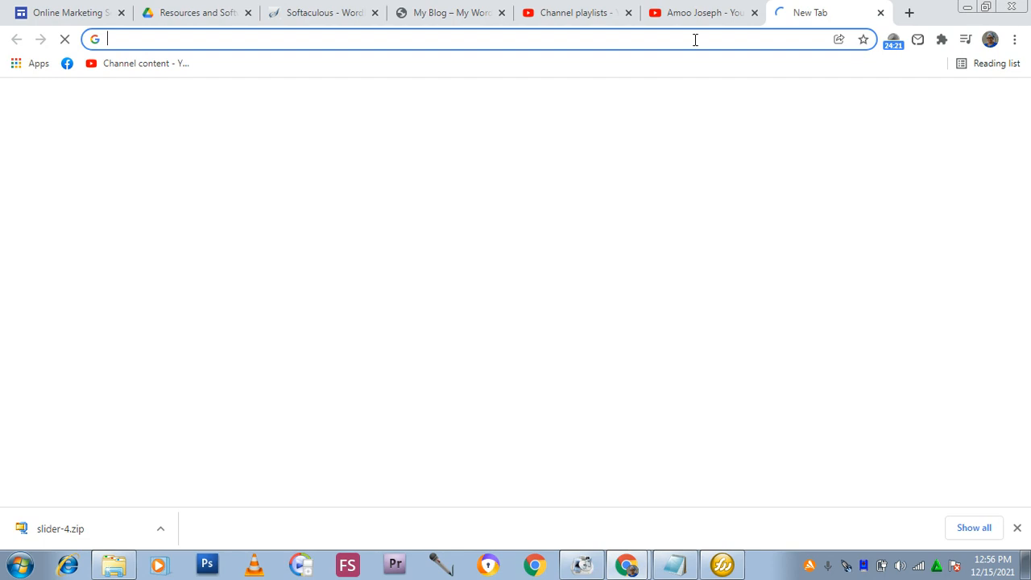
click(696, 40)
text(LAPTOP)
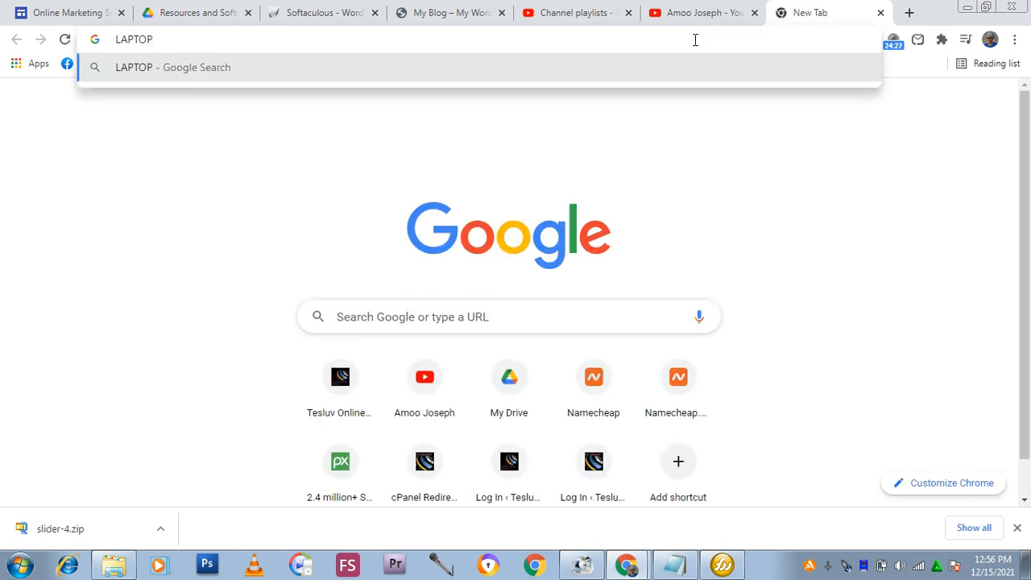
key(Return)
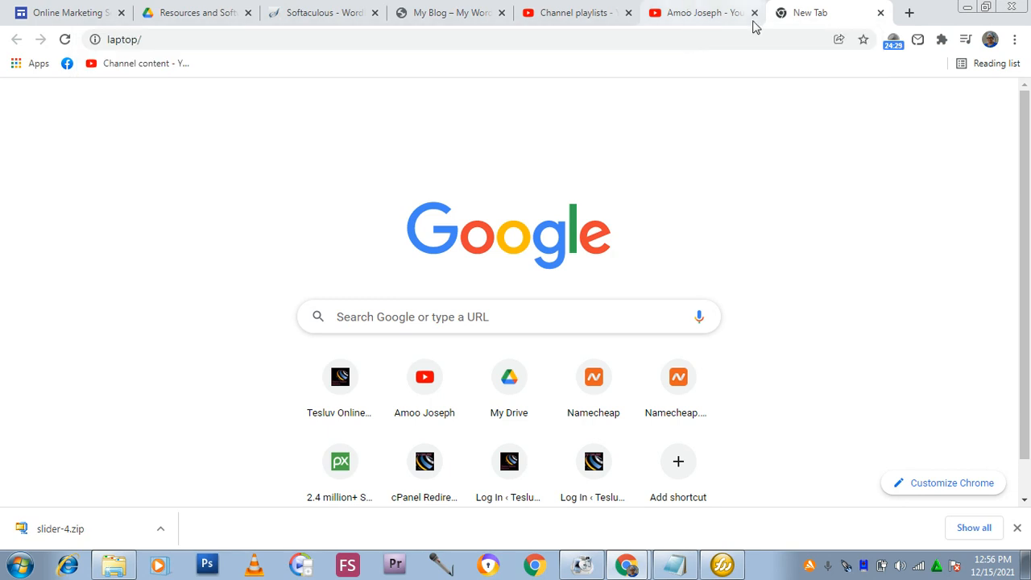
Return to the My Blog tab, relaunch the Divi Builder for the Home page and choose to browse premade layouts.
click(428, 11)
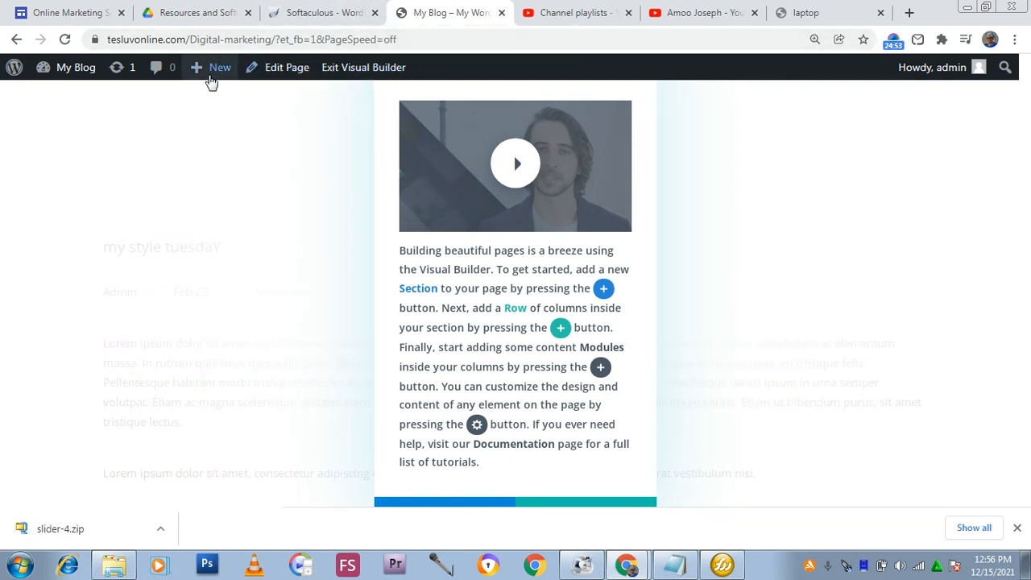
click(280, 69)
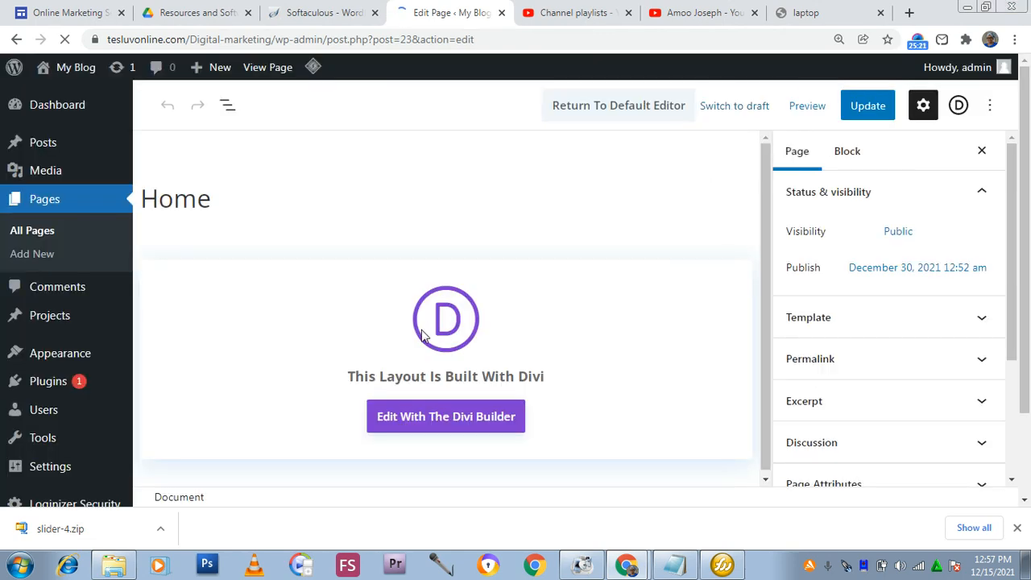
click(400, 413)
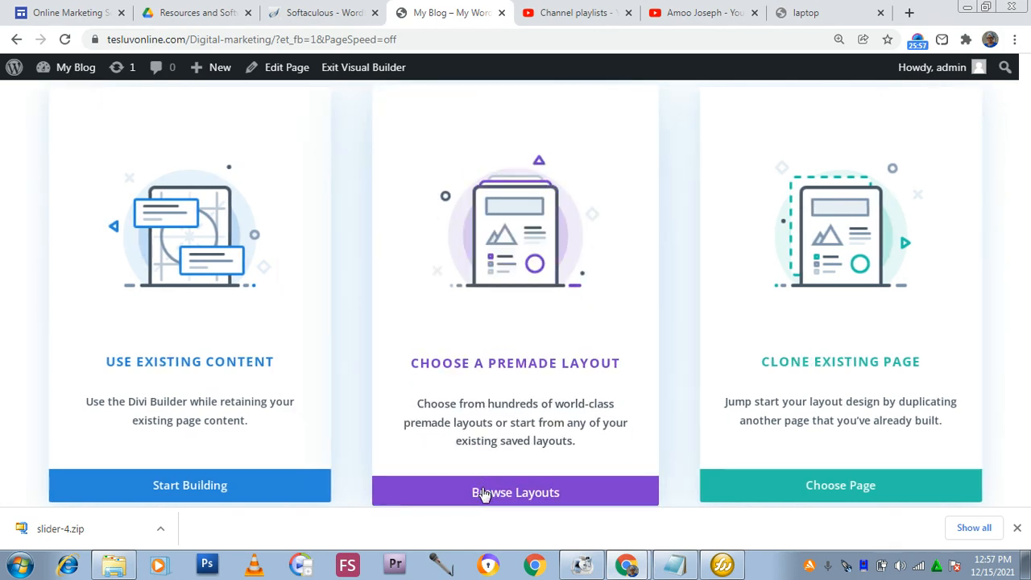
click(489, 481)
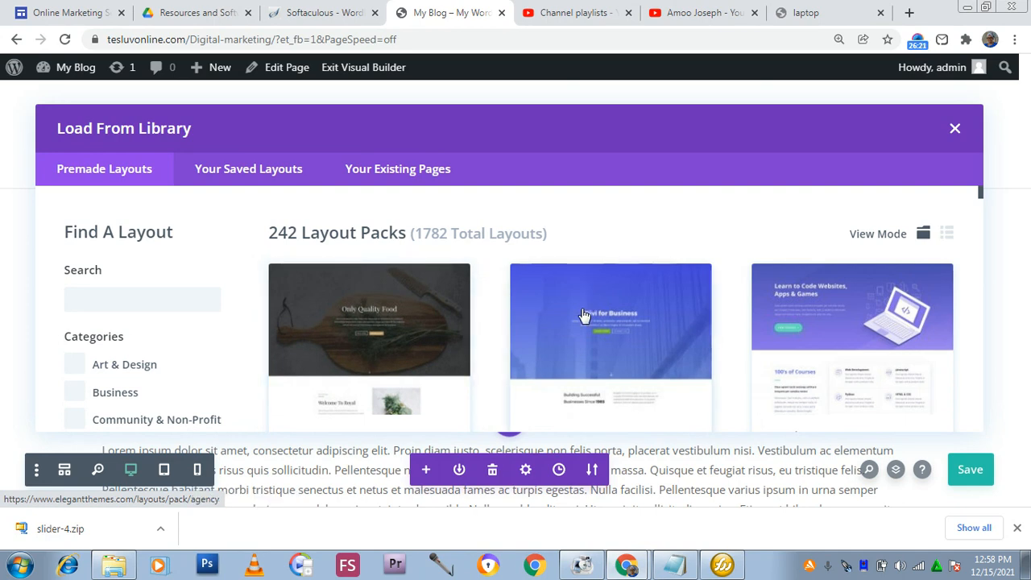
Look through the premade Divi layout packs, such as Restaurant, Agency, Design Agency, Fashion and Coffee Shop.
scroll(583, 326, down, 4)
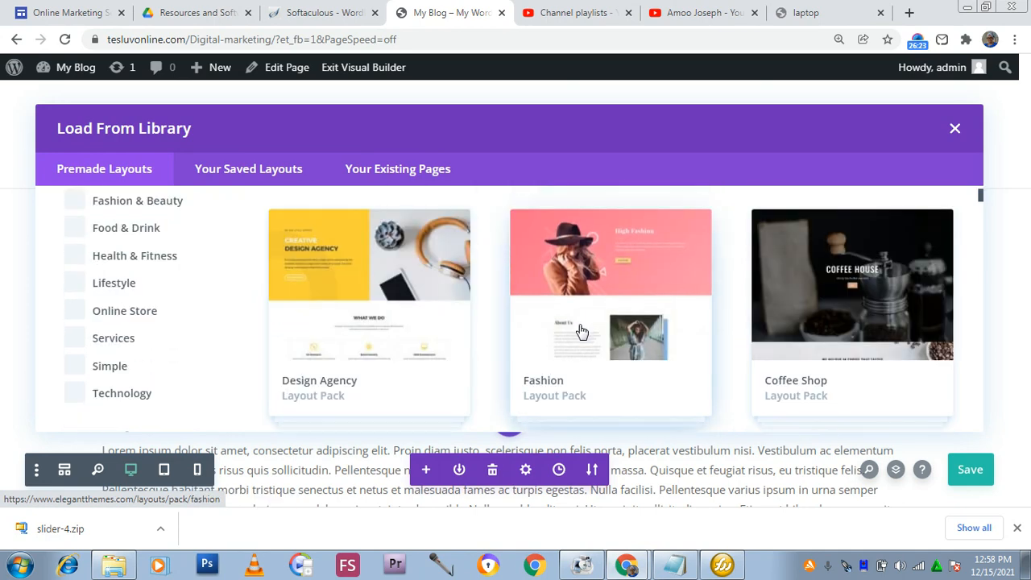
scroll(582, 327, up, 5)
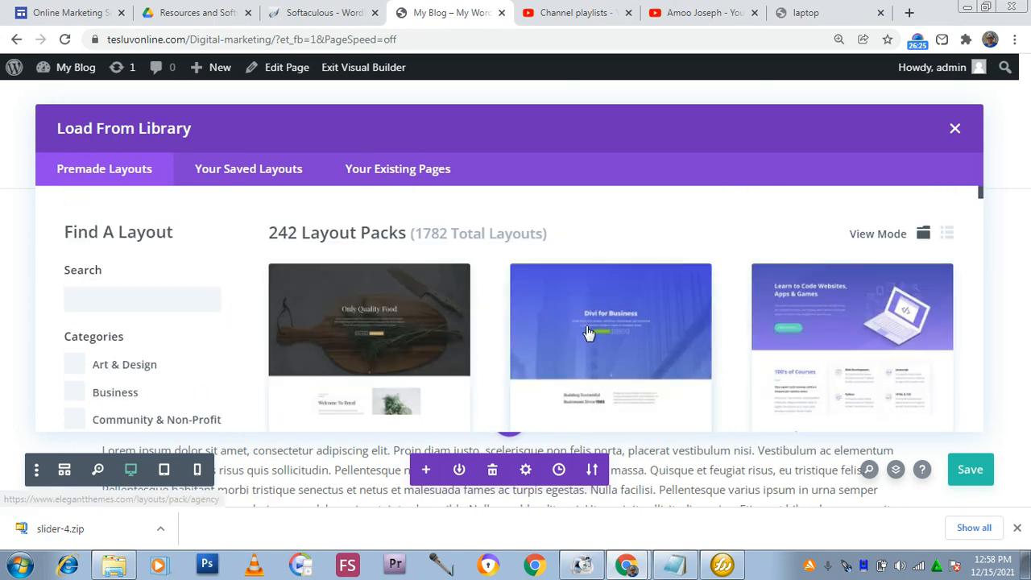
scroll(584, 332, down, 1)
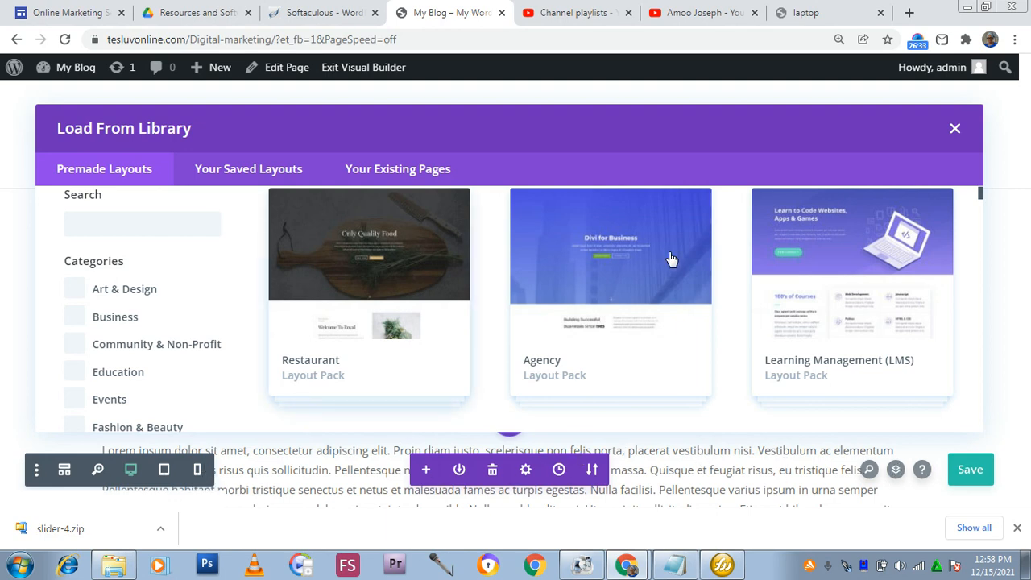
scroll(682, 283, down, 5)
scroll(679, 283, up, 3)
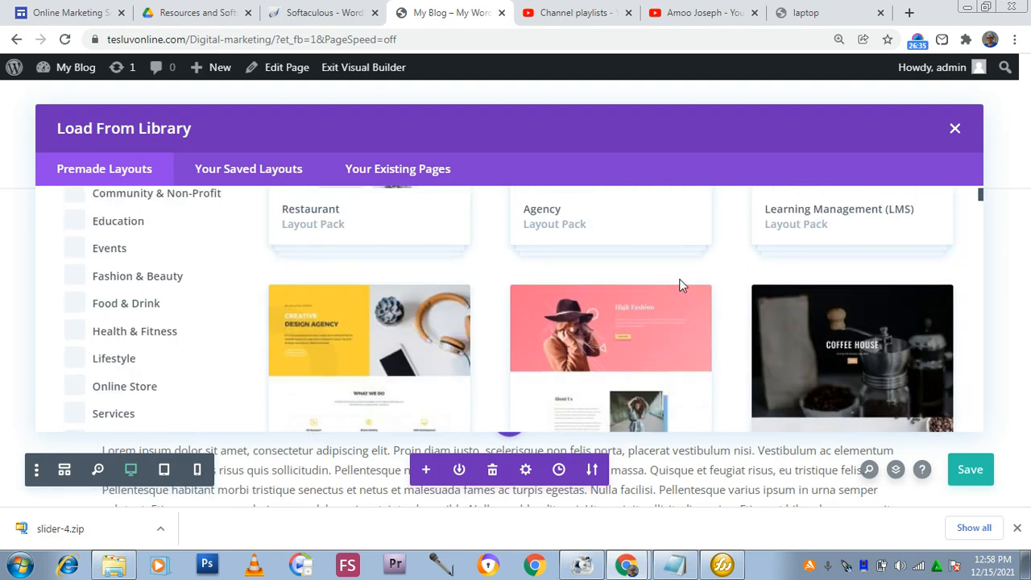
scroll(679, 283, down, 1)
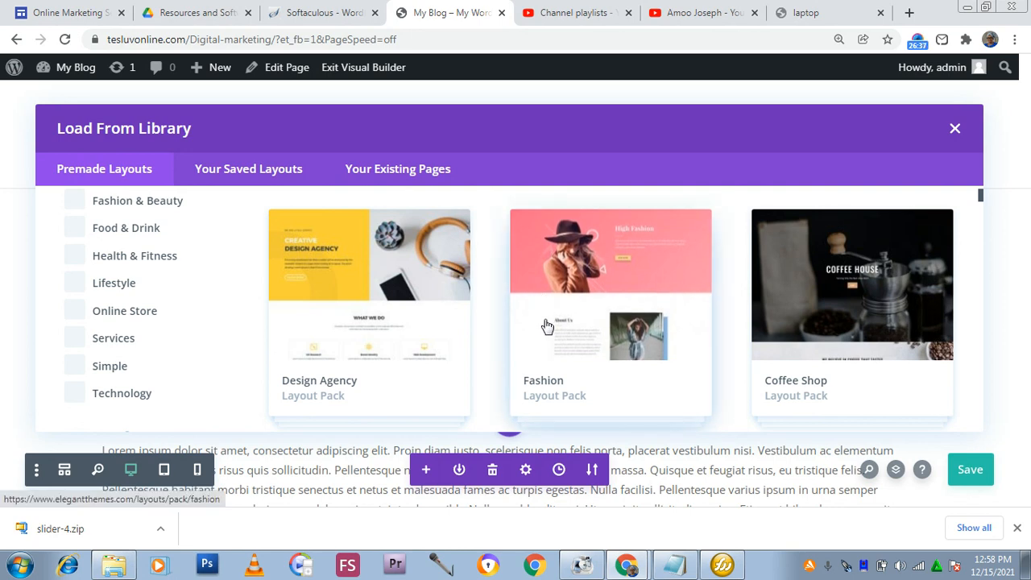
scroll(578, 382, up, 2)
scroll(613, 339, up, 3)
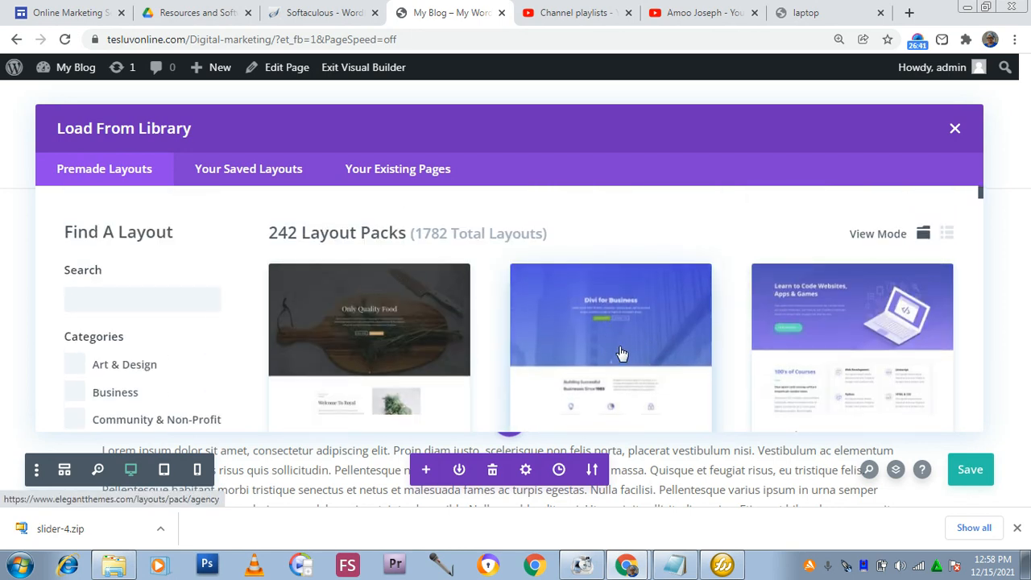
Try to apply the Agency pack's landing page layout to the Home page, replacing existing content, and close the layout library.
click(620, 347)
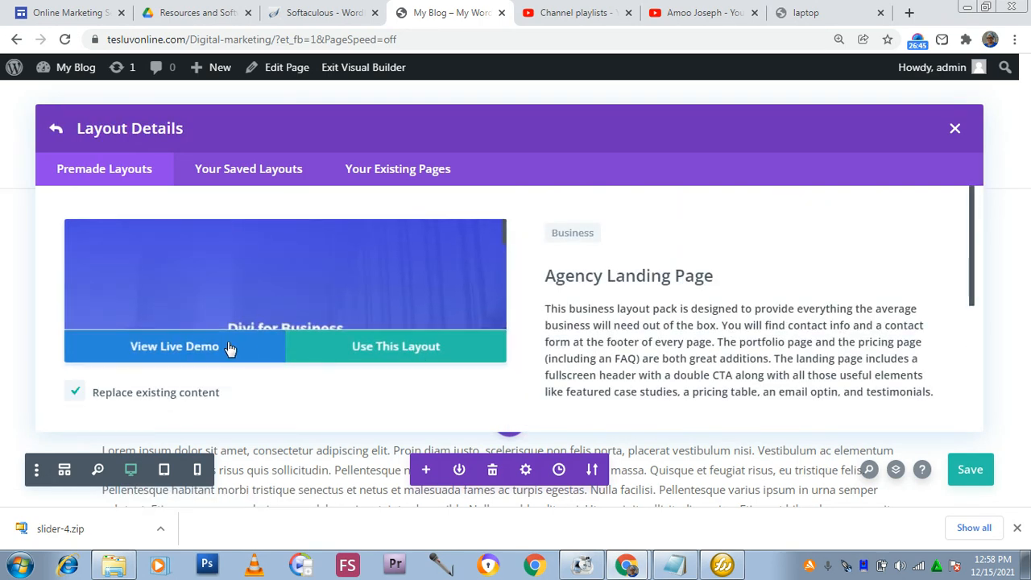
scroll(645, 319, down, 2)
scroll(660, 321, down, 1)
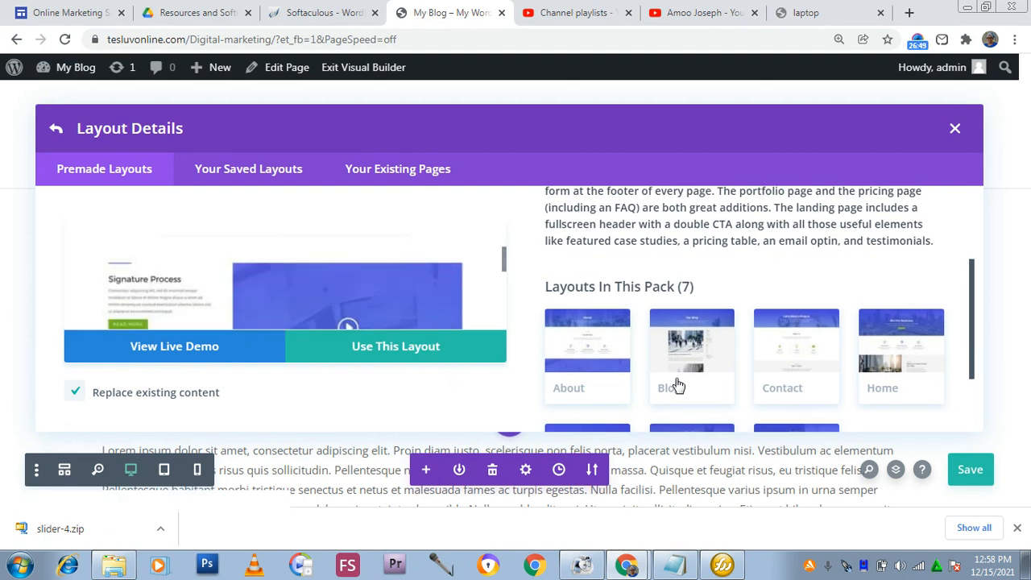
scroll(925, 357, down, 2)
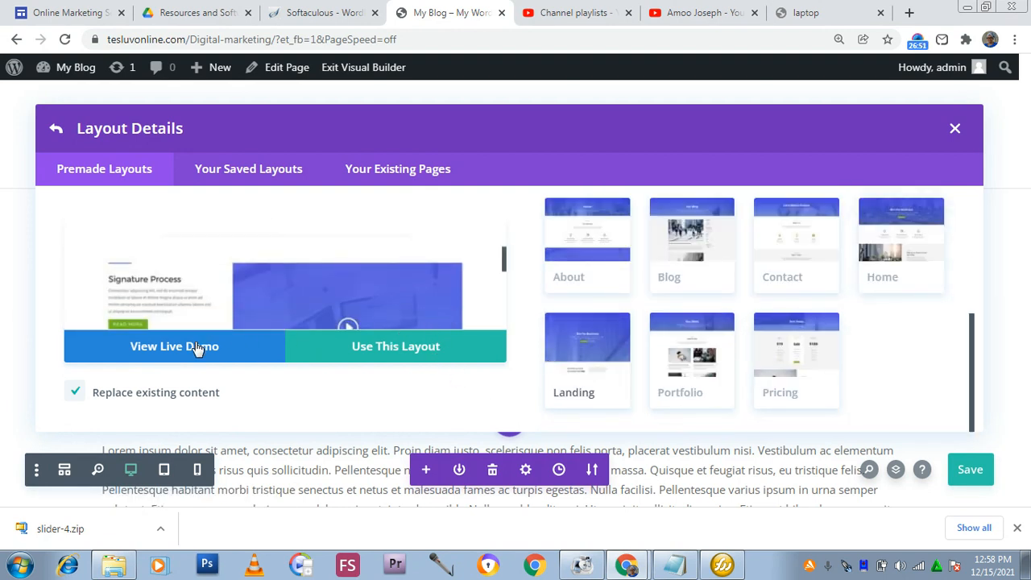
click(409, 357)
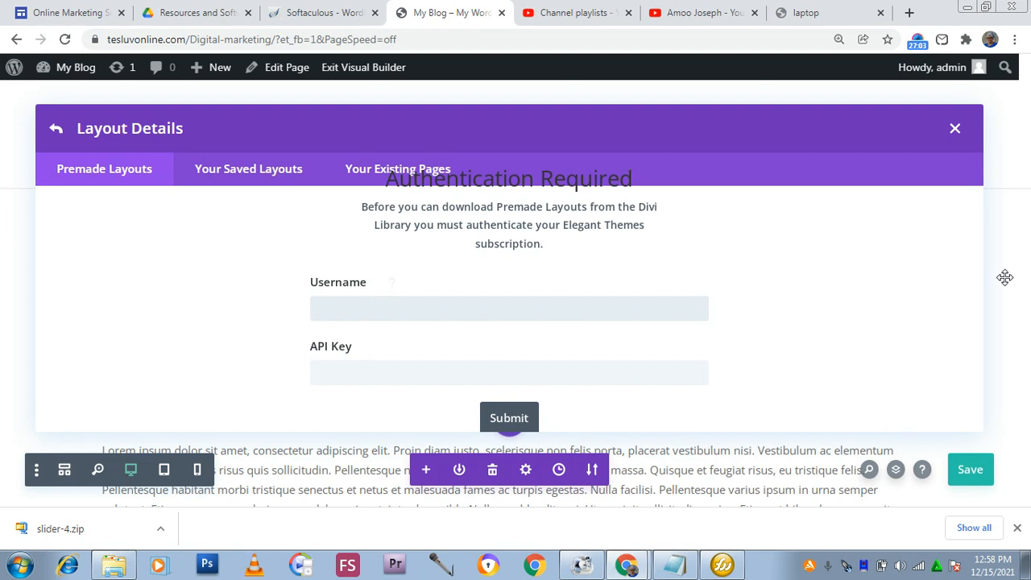
click(954, 130)
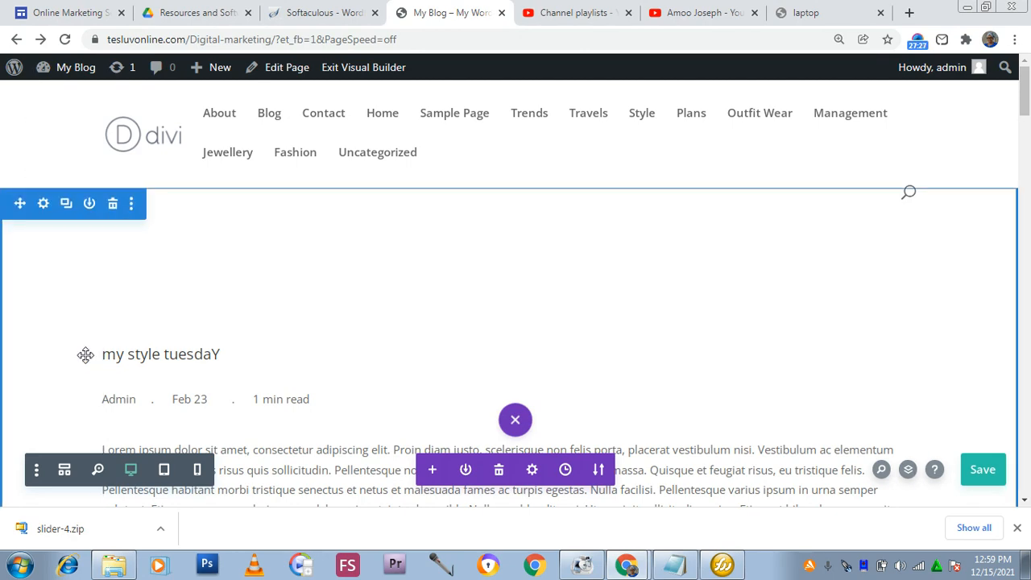
Examine the Home page's existing content in the Divi visual builder.
scroll(203, 326, down, 5)
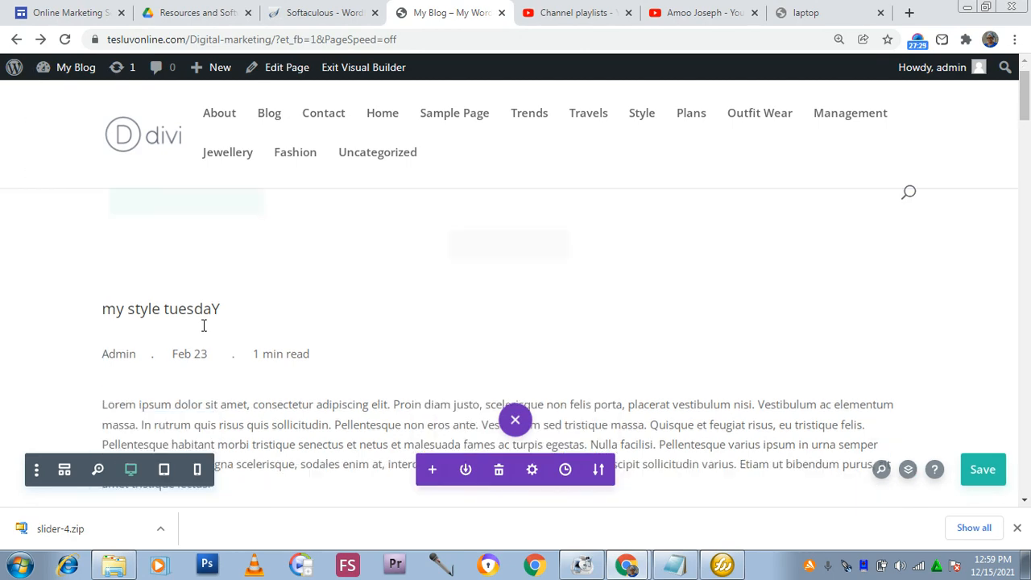
scroll(203, 325, up, 5)
scroll(202, 331, down, 3)
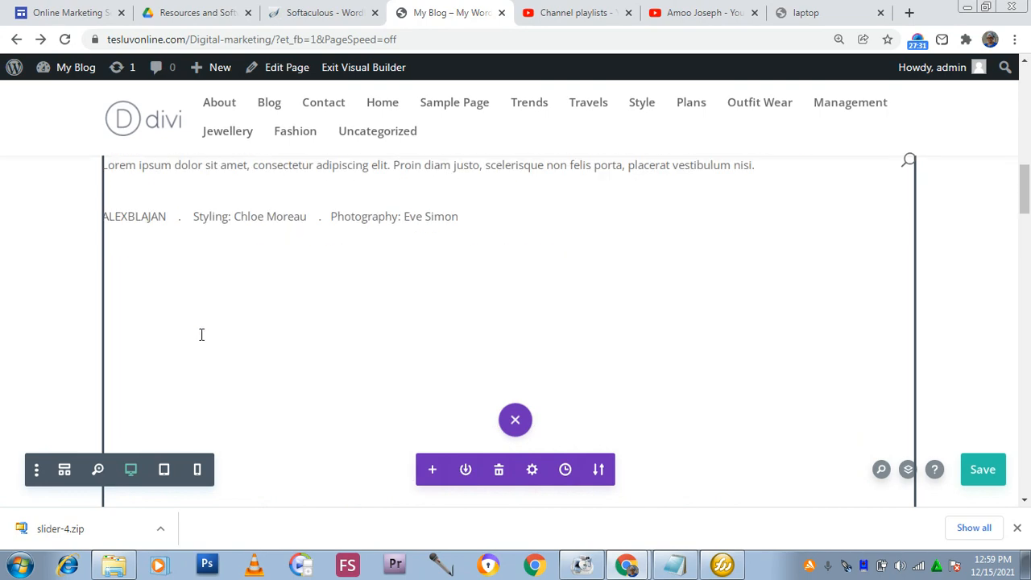
scroll(202, 335, up, 3)
scroll(201, 335, down, 3)
scroll(202, 335, up, 5)
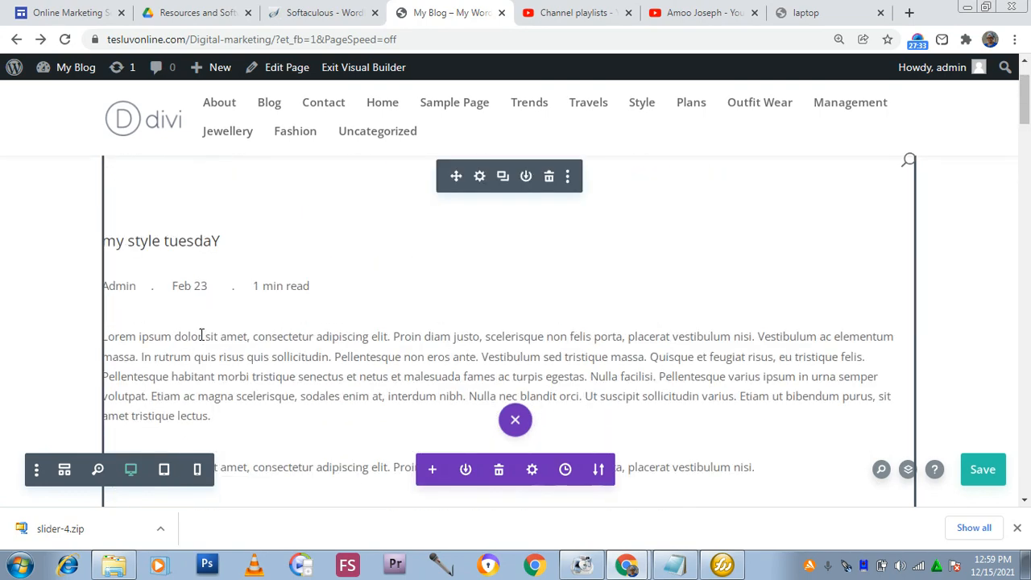
Go back from the visual builder to the Home page editor and open Divi Key.txt in the Resources and Softwares Drive folder.
click(17, 39)
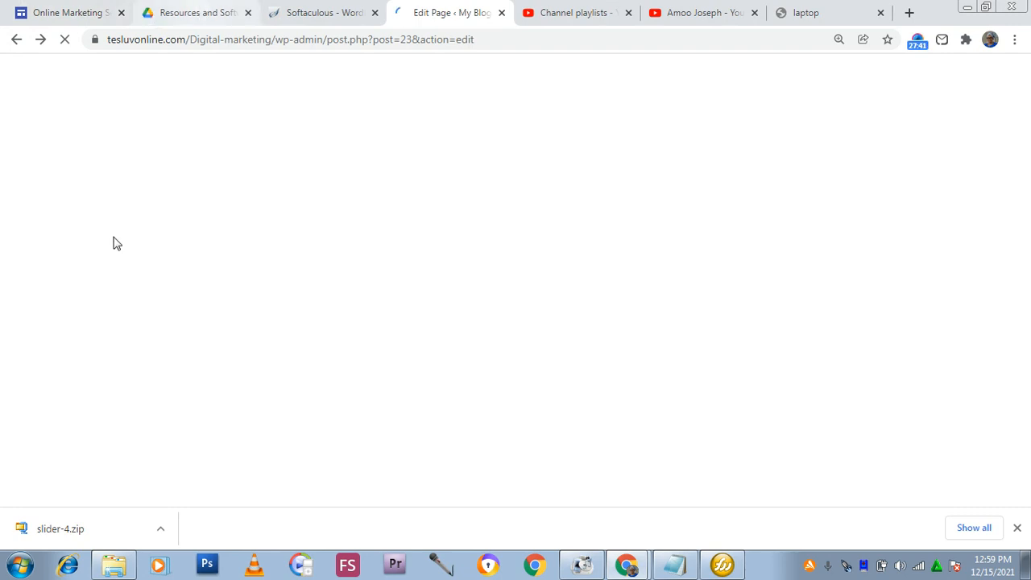
click(199, 12)
scroll(295, 419, down, 1)
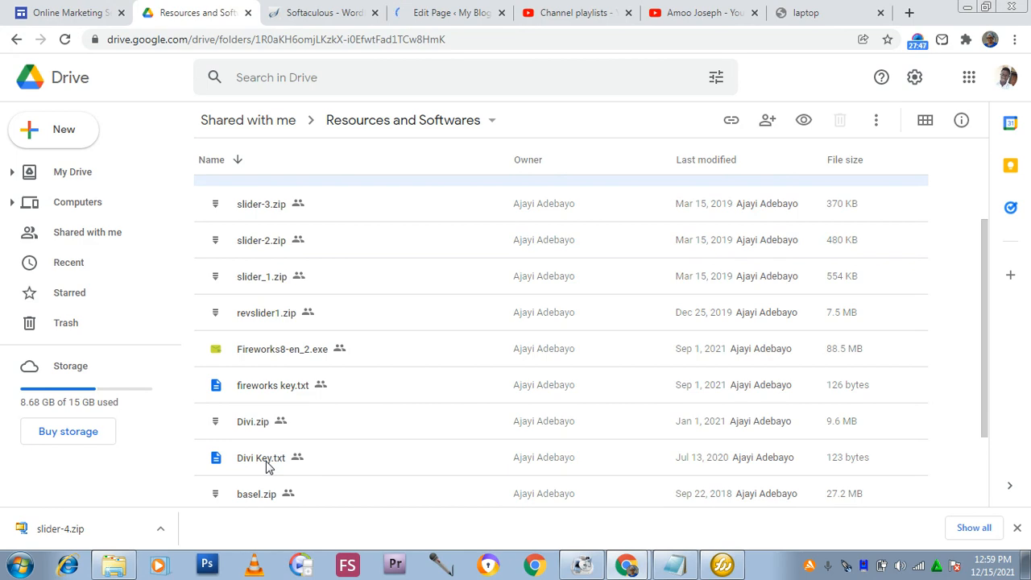
double_click(268, 460)
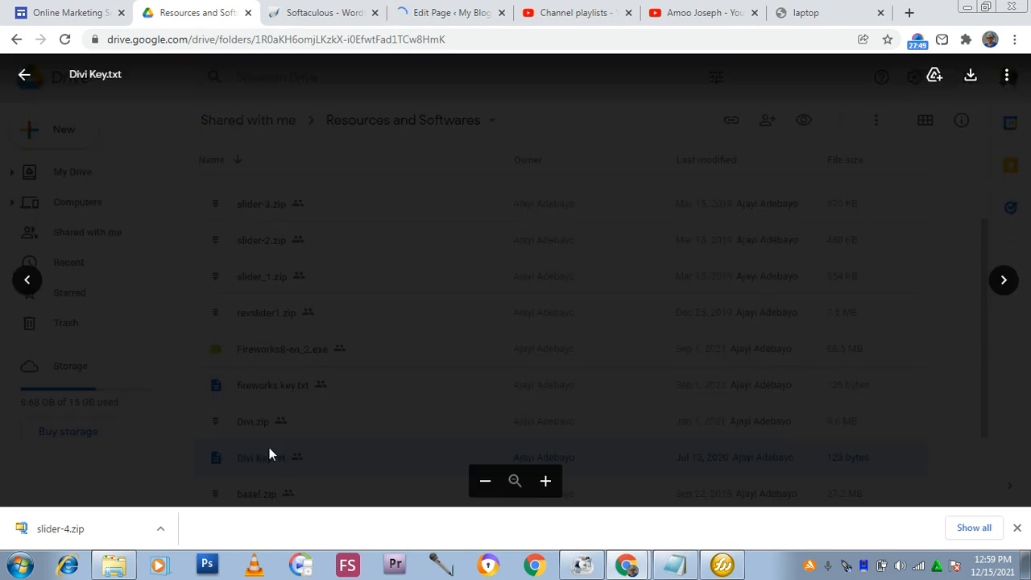
Open Divi's Theme Options in the WordPress admin and check that the Divi Key.txt preview has loaded.
click(427, 14)
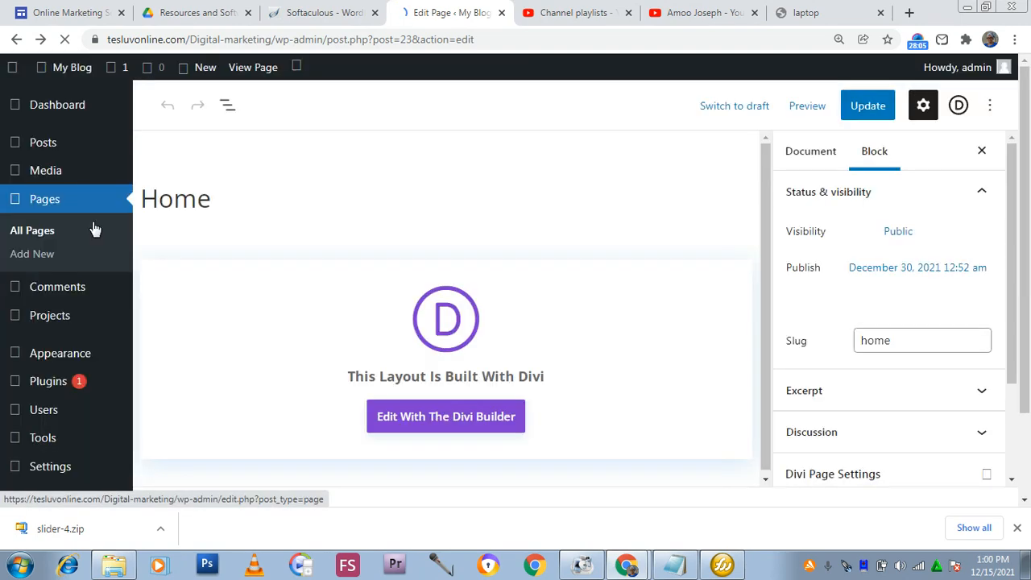
scroll(24, 449, down, 2)
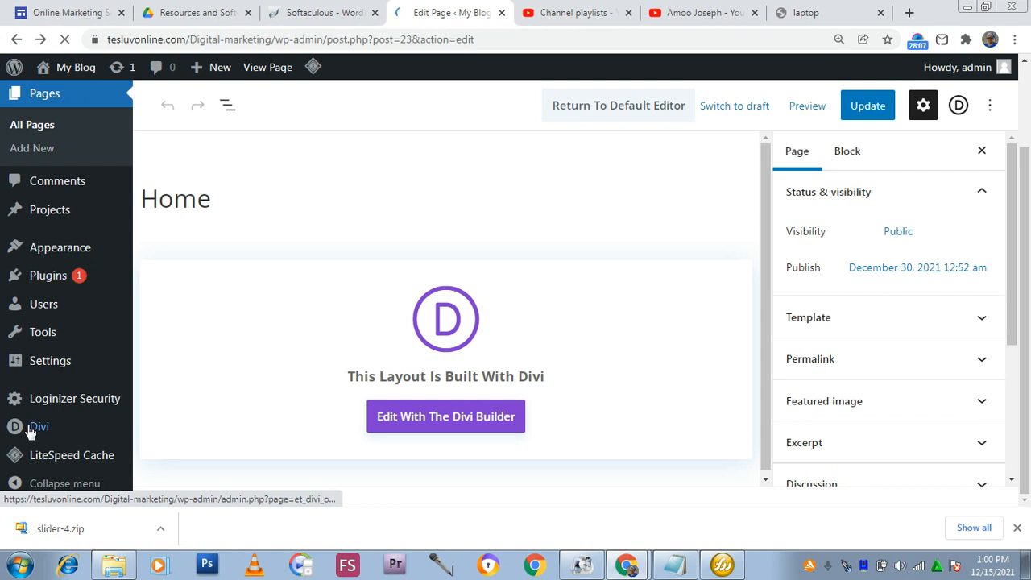
mouse_move(49, 427)
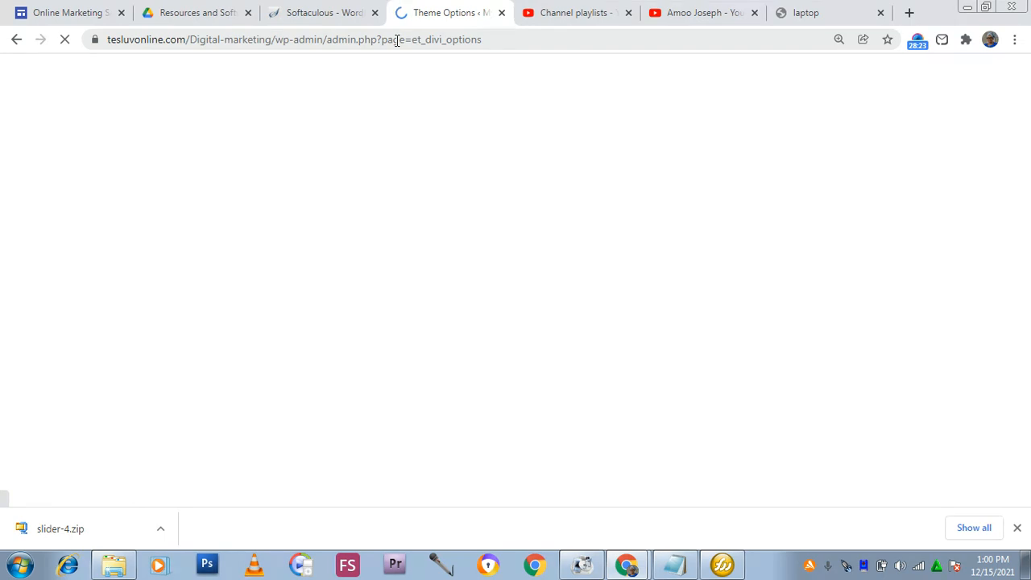
click(196, 14)
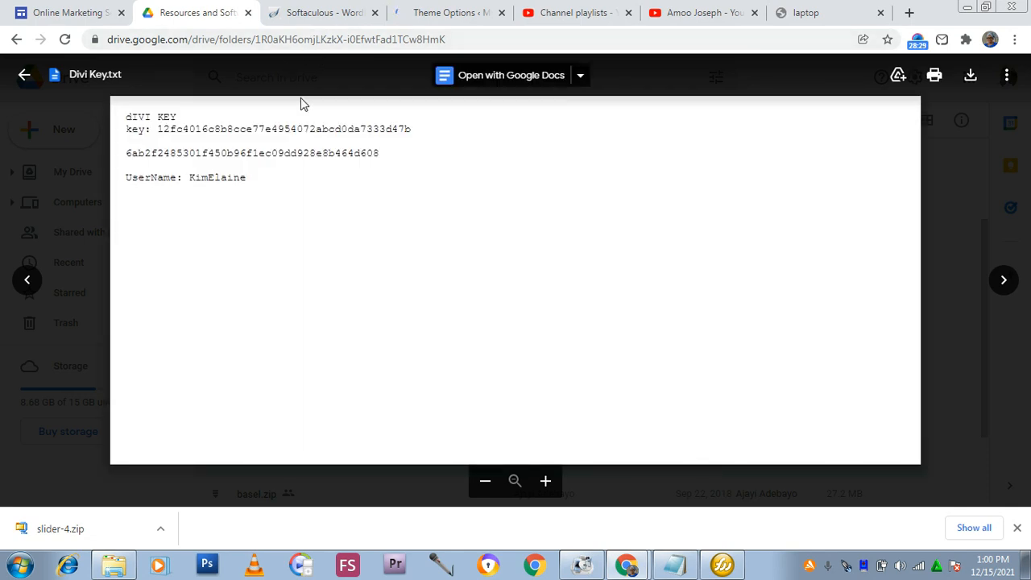
click(434, 15)
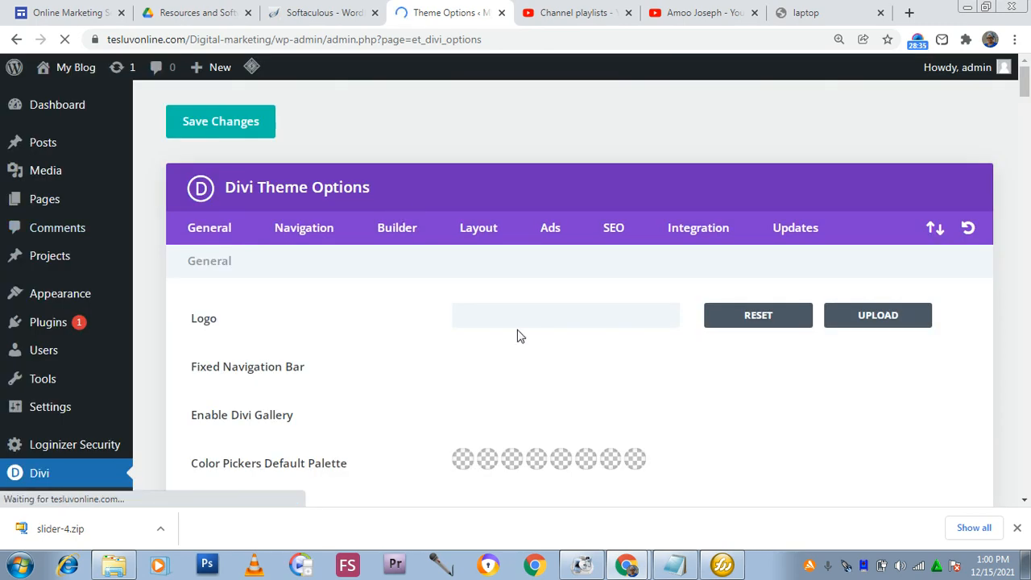
Show the Updates settings of the Divi Theme Options with the Username and API Key fields.
scroll(483, 357, down, 1)
scroll(484, 357, down, 2)
scroll(449, 299, up, 3)
click(799, 229)
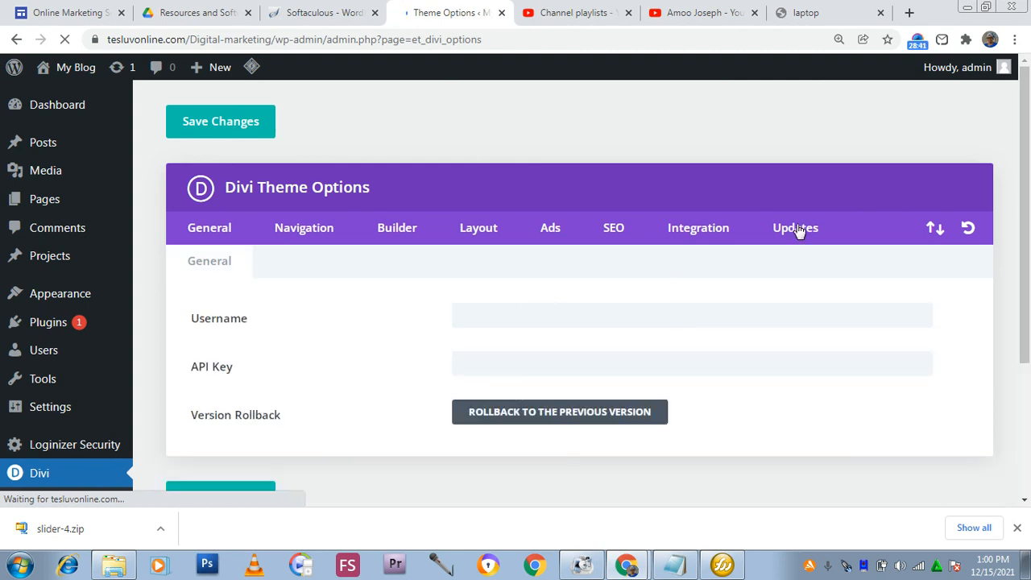
scroll(744, 290, down, 1)
scroll(744, 290, down, 1)
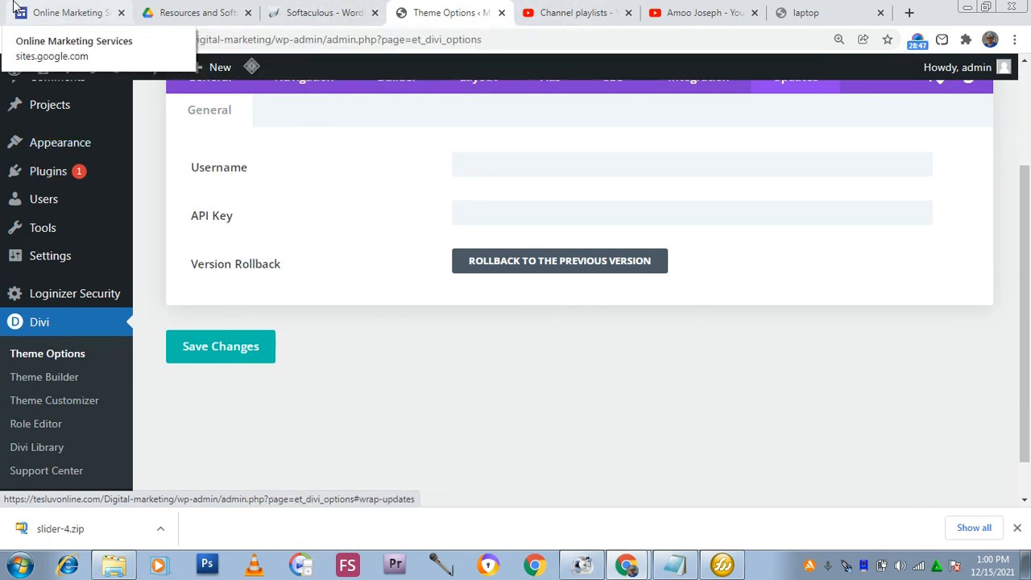
Copy the username from Divi Key.txt into the Username field of Divi's Updates settings.
click(202, 13)
drag(253, 180, 191, 200)
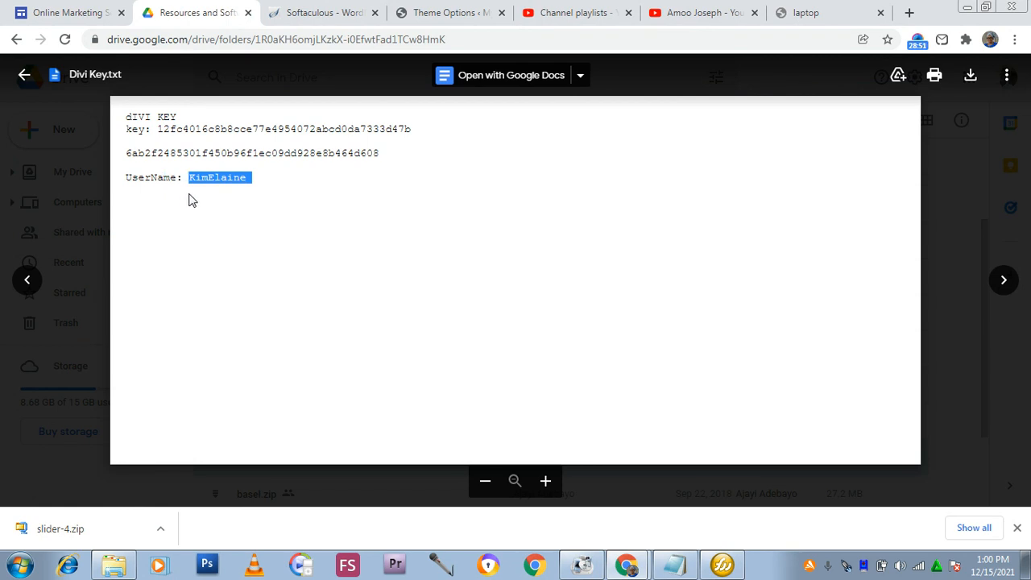
click(455, 14)
click(489, 164)
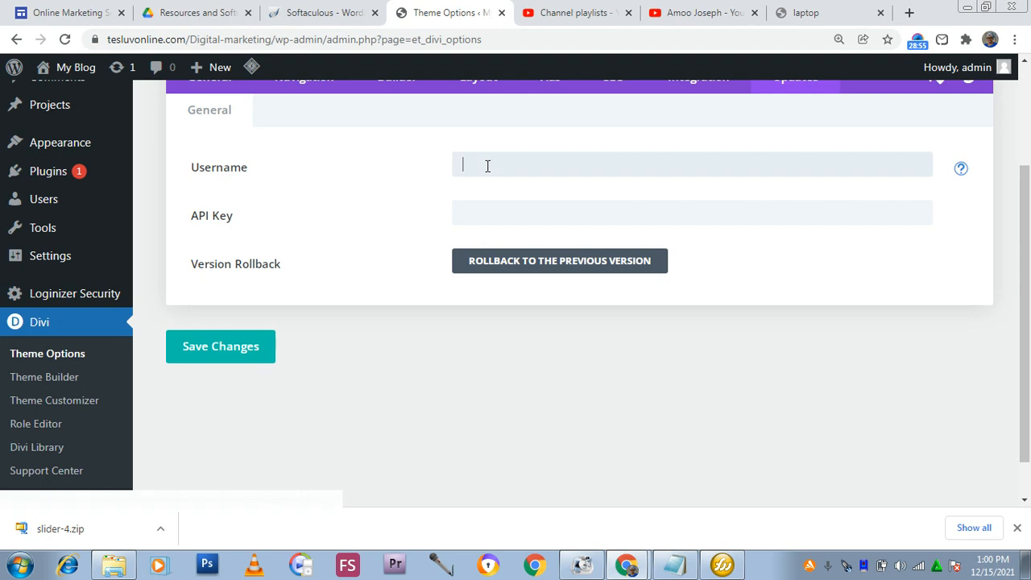
key(ctrl+v)
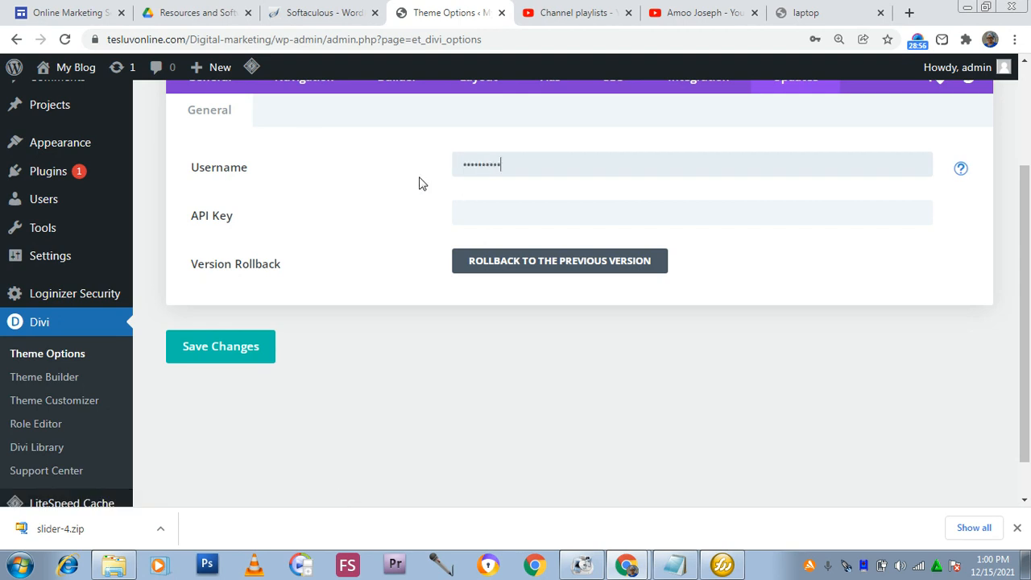
Copy the second key from Divi Key.txt into the API Key field of Divi's Updates settings and save the changes.
click(219, 15)
drag(381, 153, 114, 156)
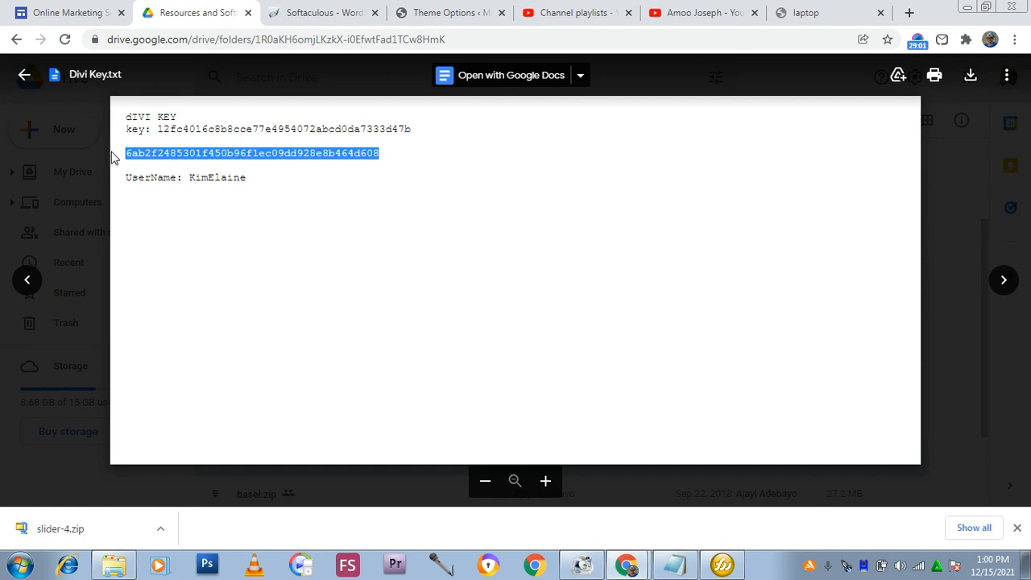
click(449, 14)
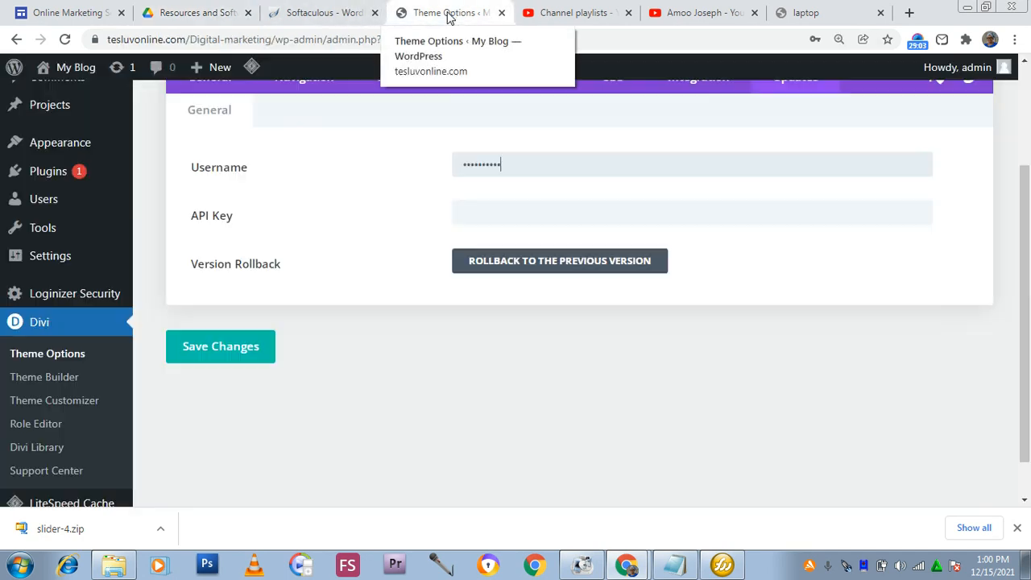
click(464, 213)
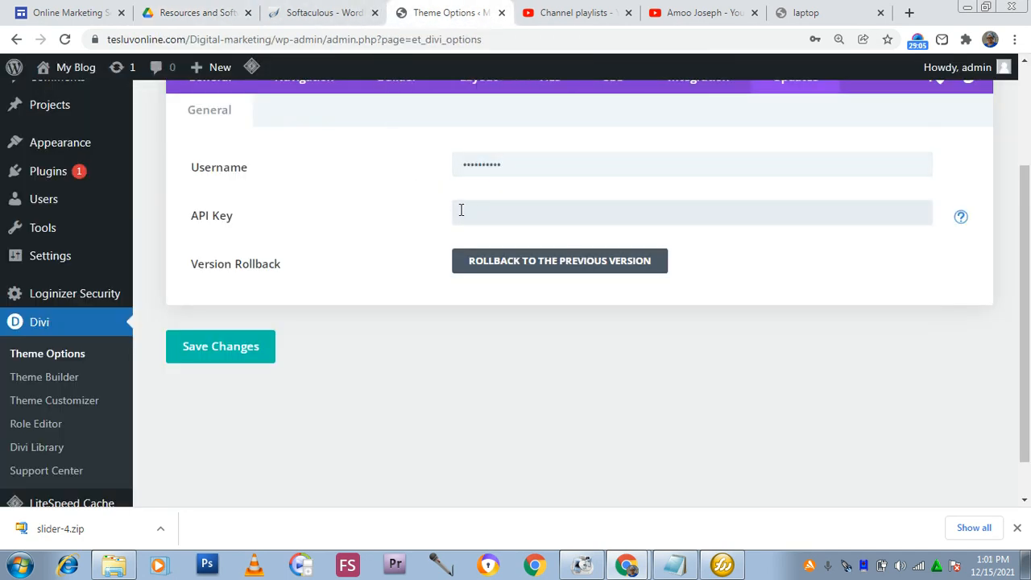
key(ctrl+v)
click(226, 344)
scroll(414, 352, up, 2)
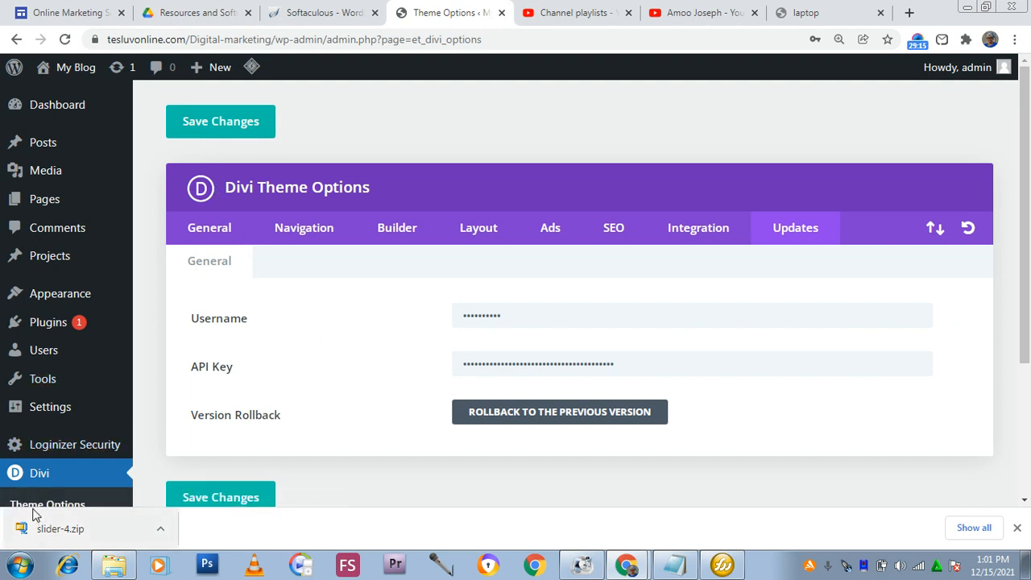
click(203, 135)
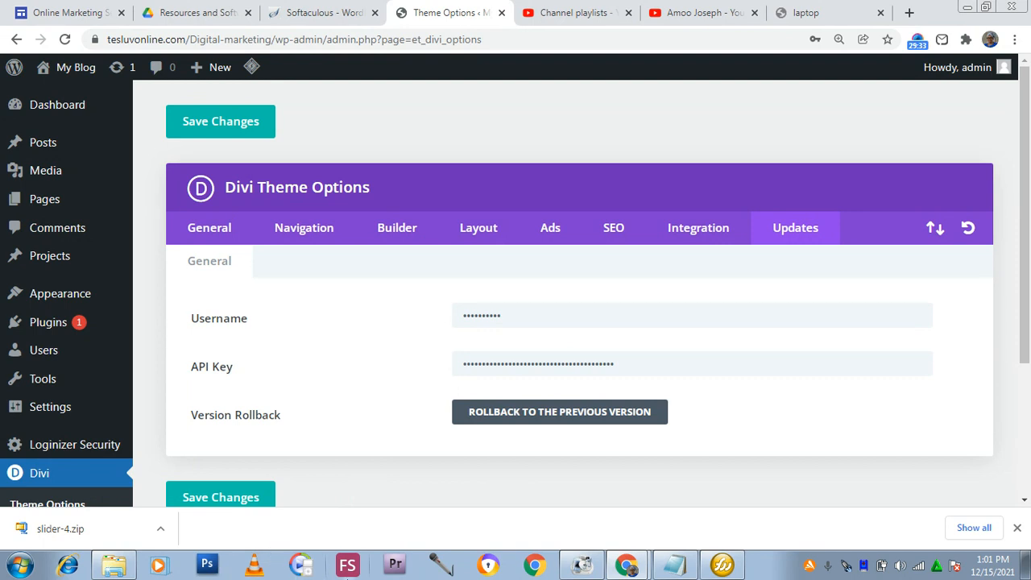
mouse_move(46, 457)
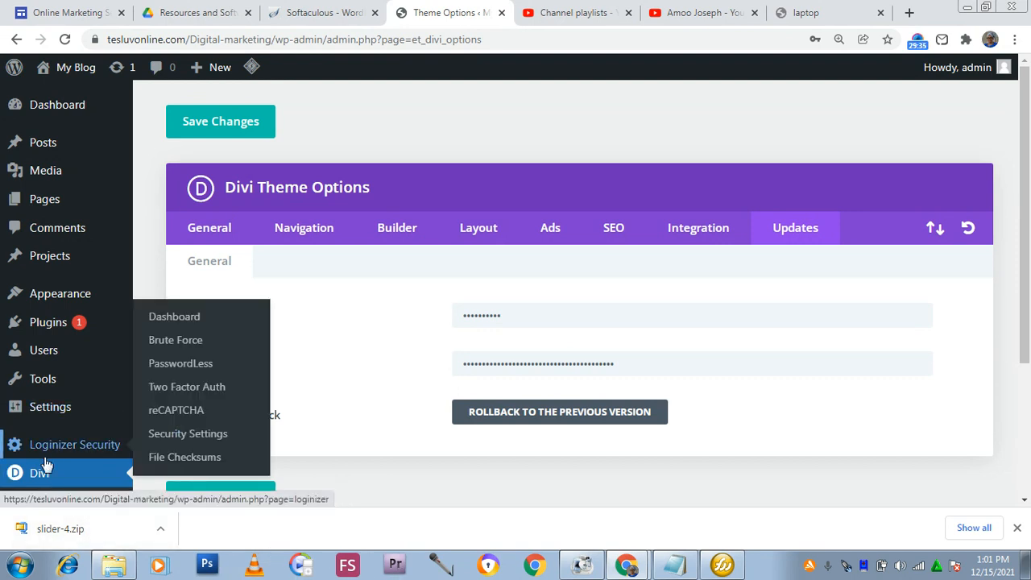